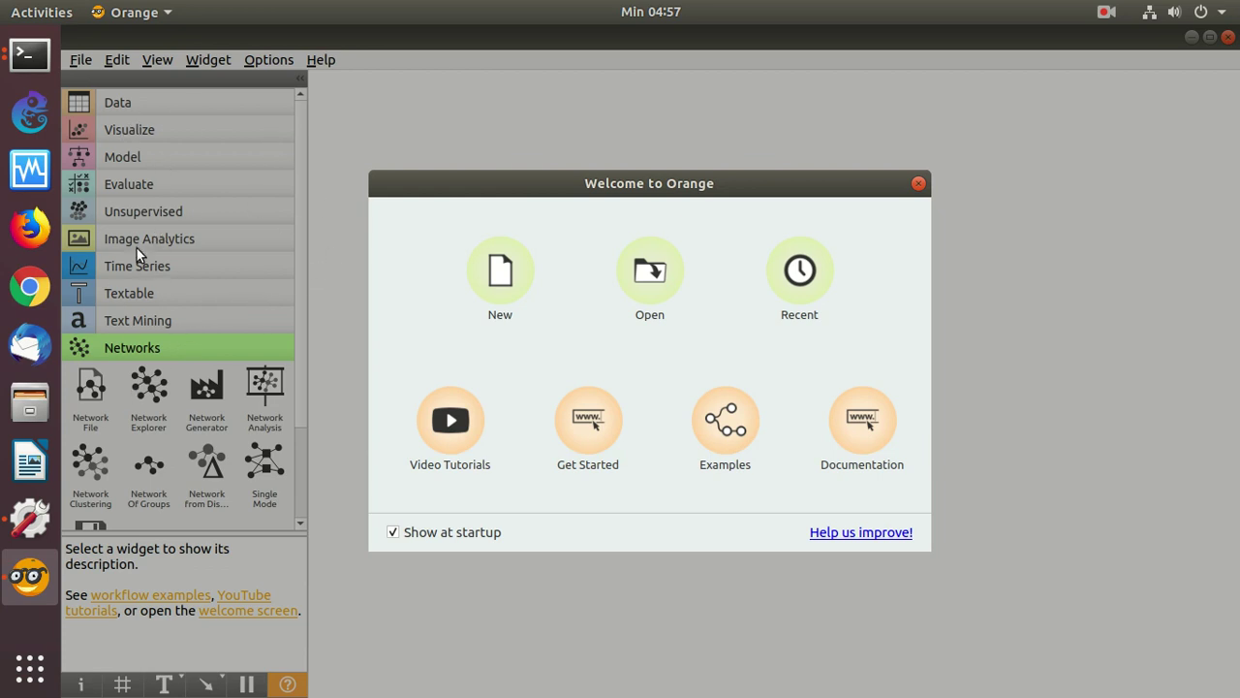
# - Look through the example workflows, and close the gallery and the welcome window without opening any of them
pyautogui.click(720, 407)
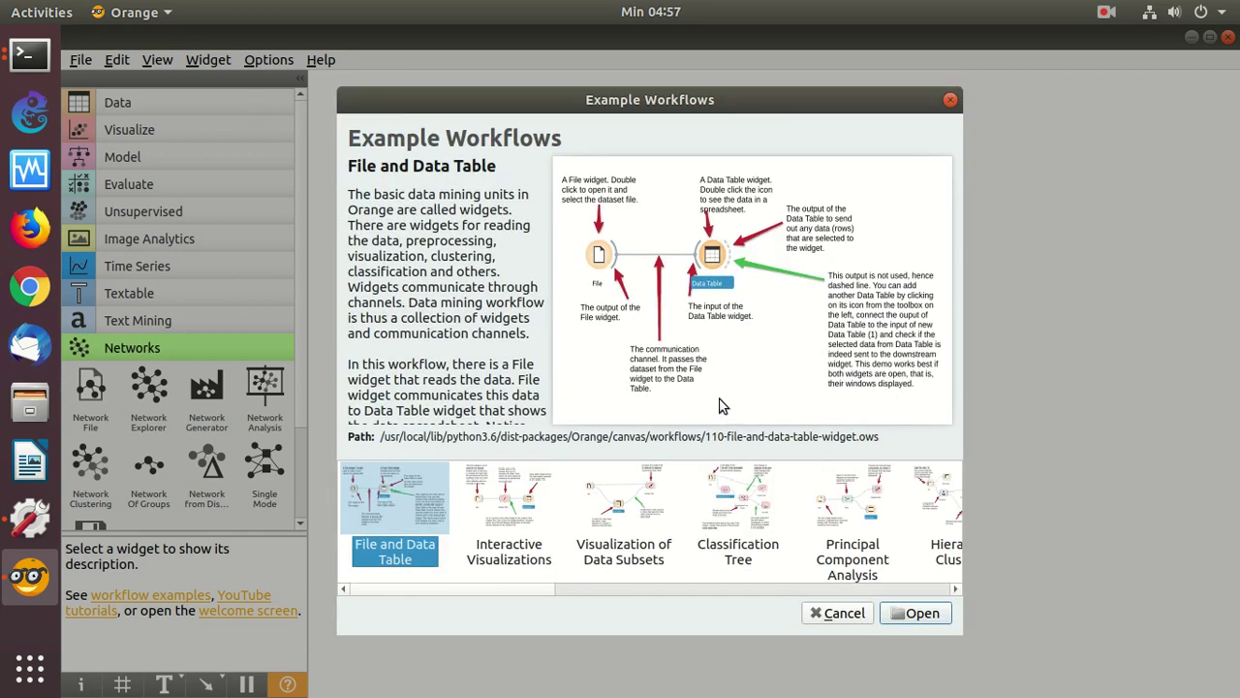
pyautogui.click(828, 589)
pyautogui.click(828, 589)
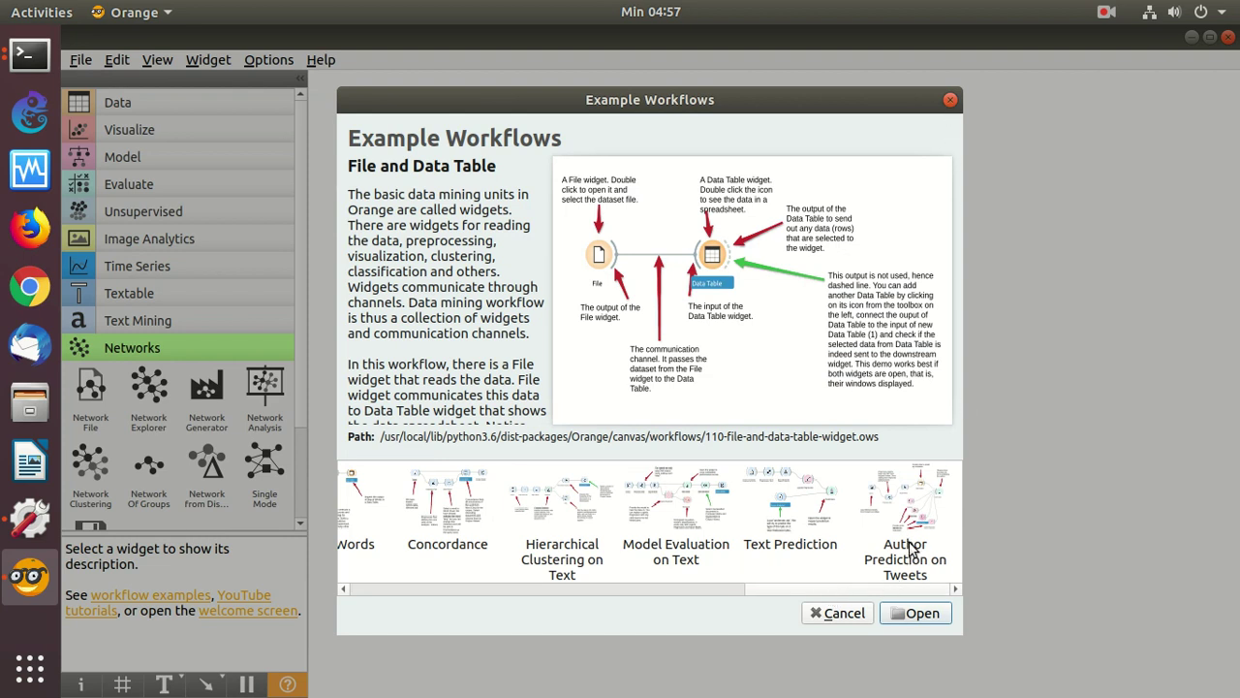
pyautogui.click(951, 100)
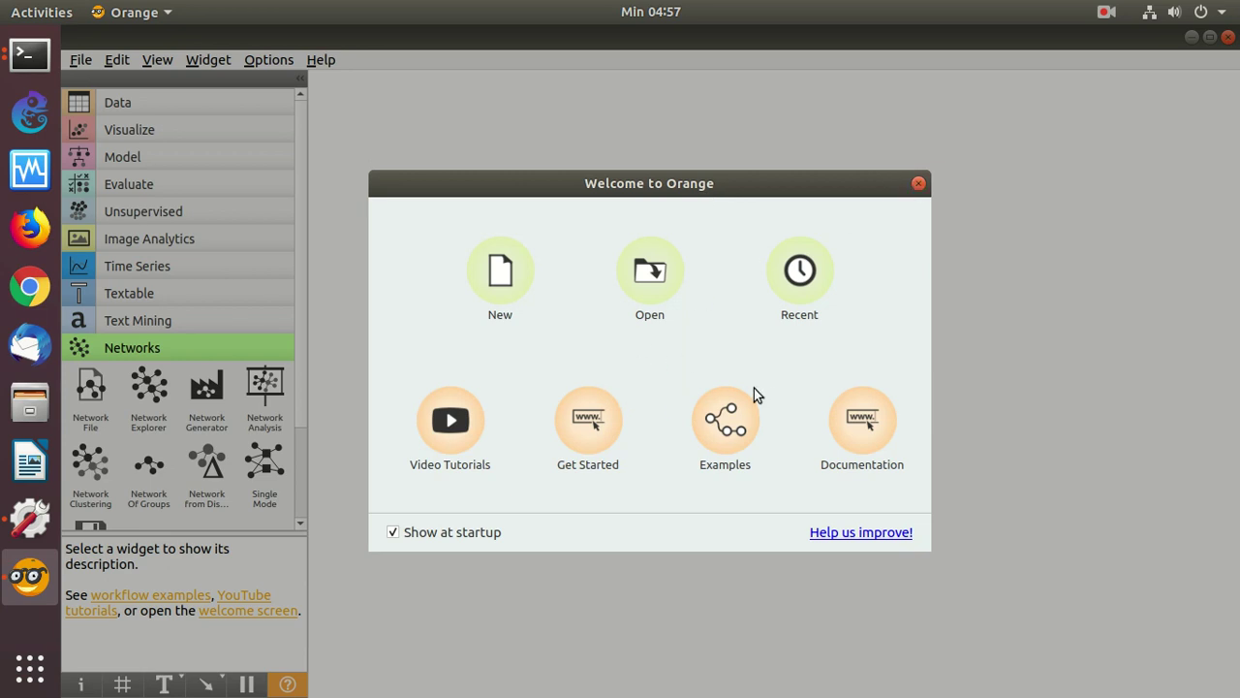
pyautogui.click(917, 186)
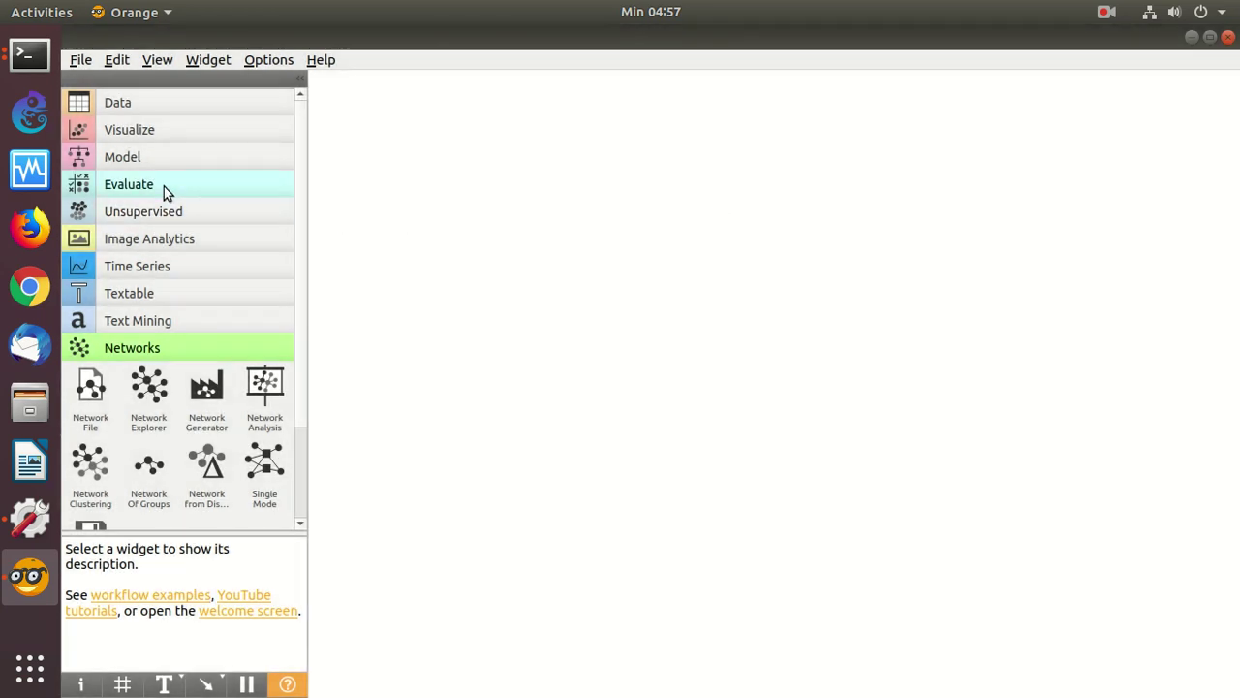
# - Examine the widgets available in the Model, Visualize and Text Mining categories
pyautogui.click(154, 152)
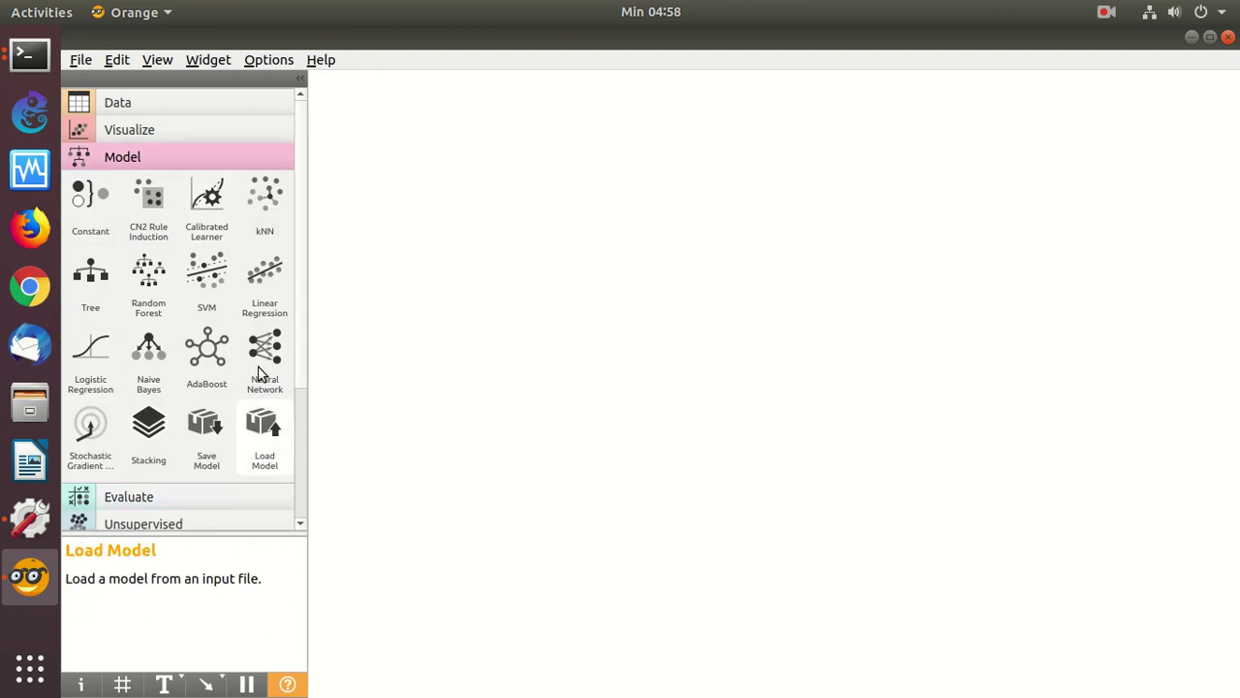
pyautogui.scroll(-1, 305, 373)
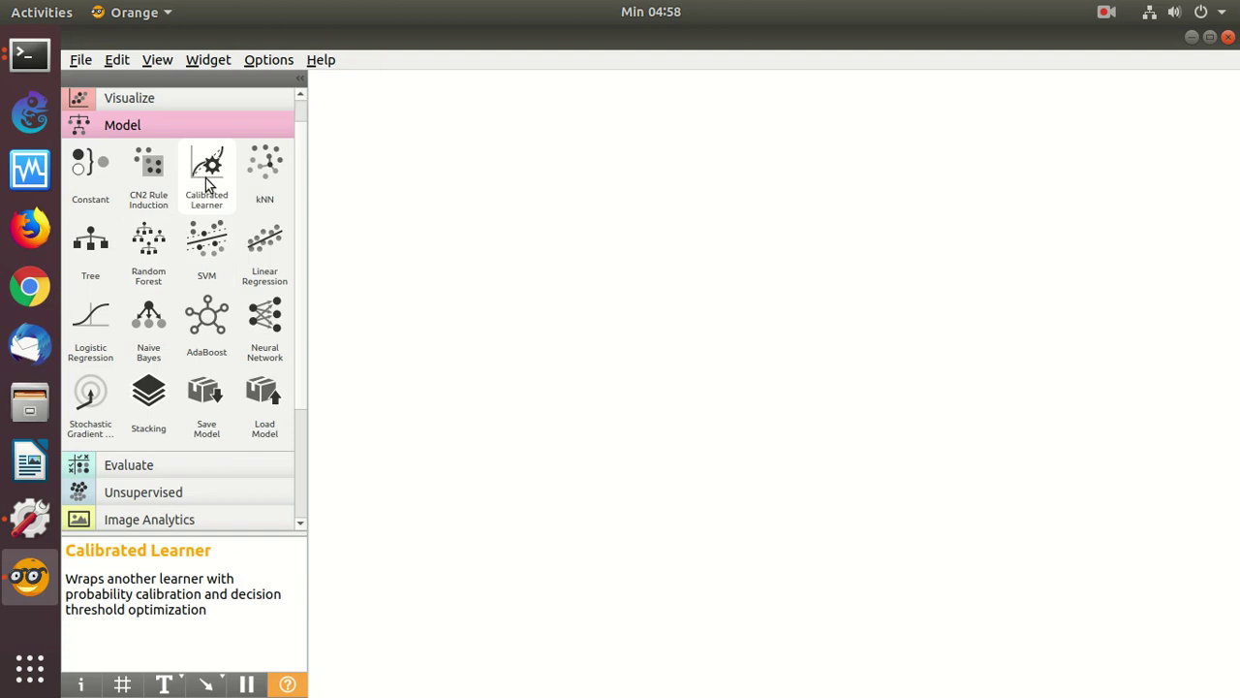
pyautogui.scroll(1, 297, 164)
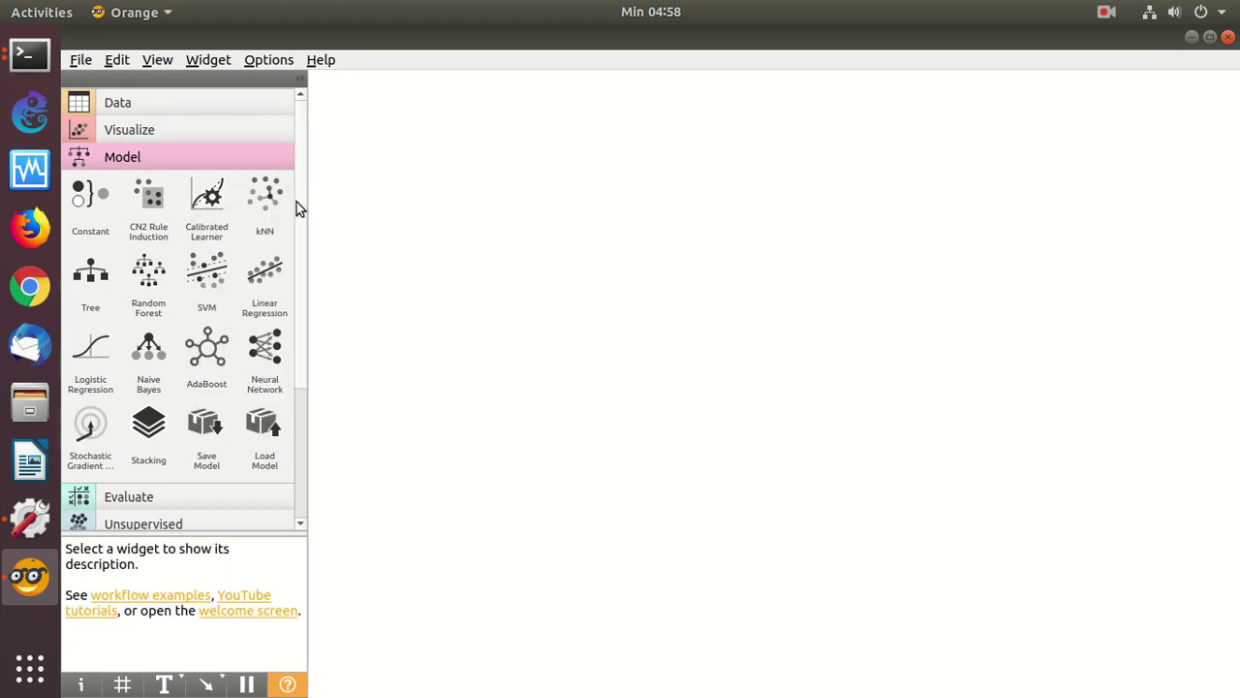
pyautogui.click(202, 133)
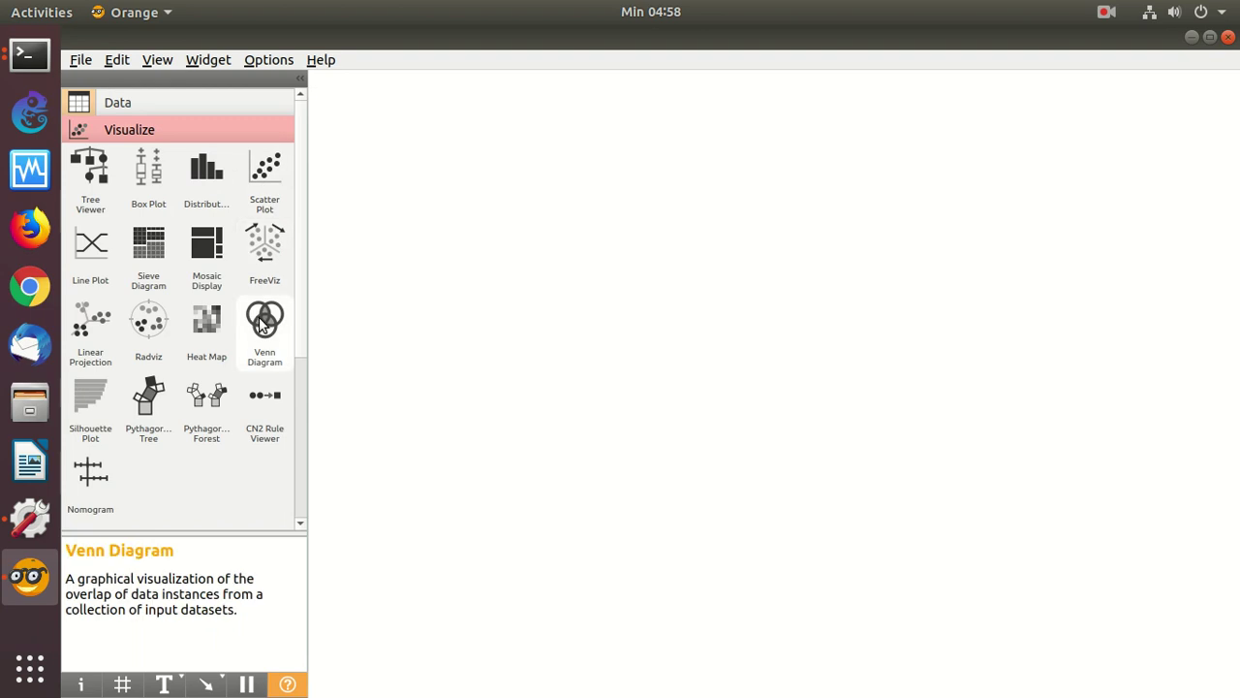
pyautogui.scroll(-5, 297, 329)
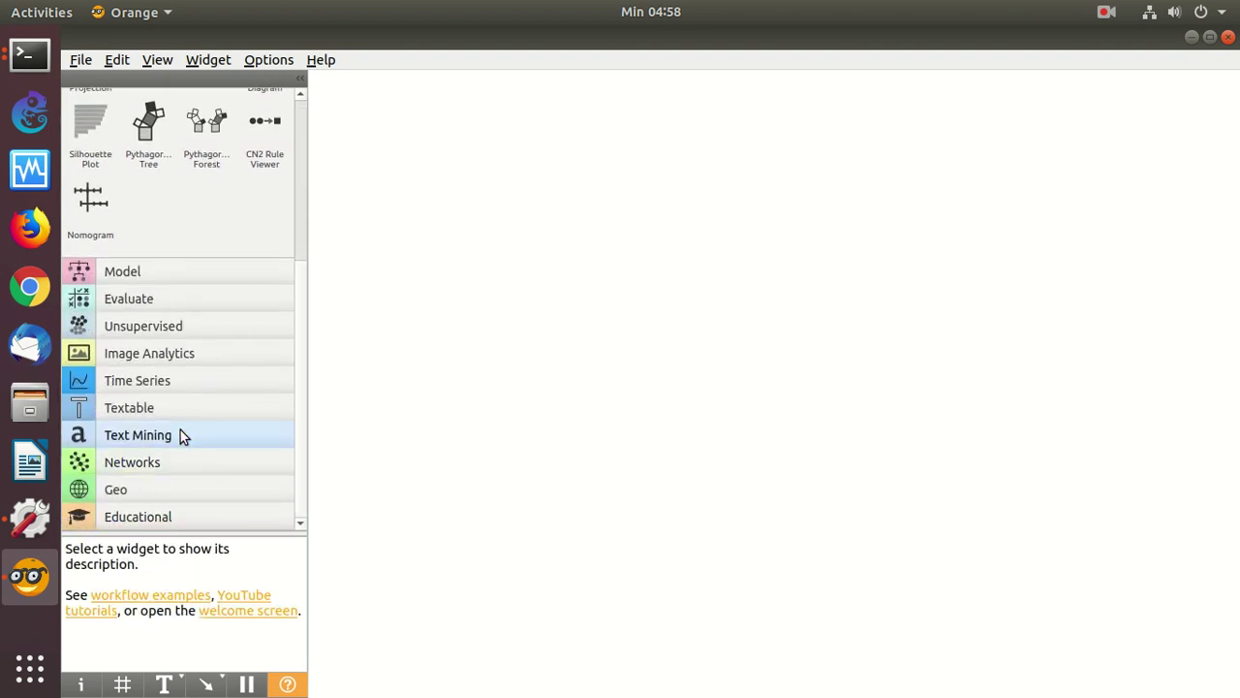
pyautogui.click(143, 443)
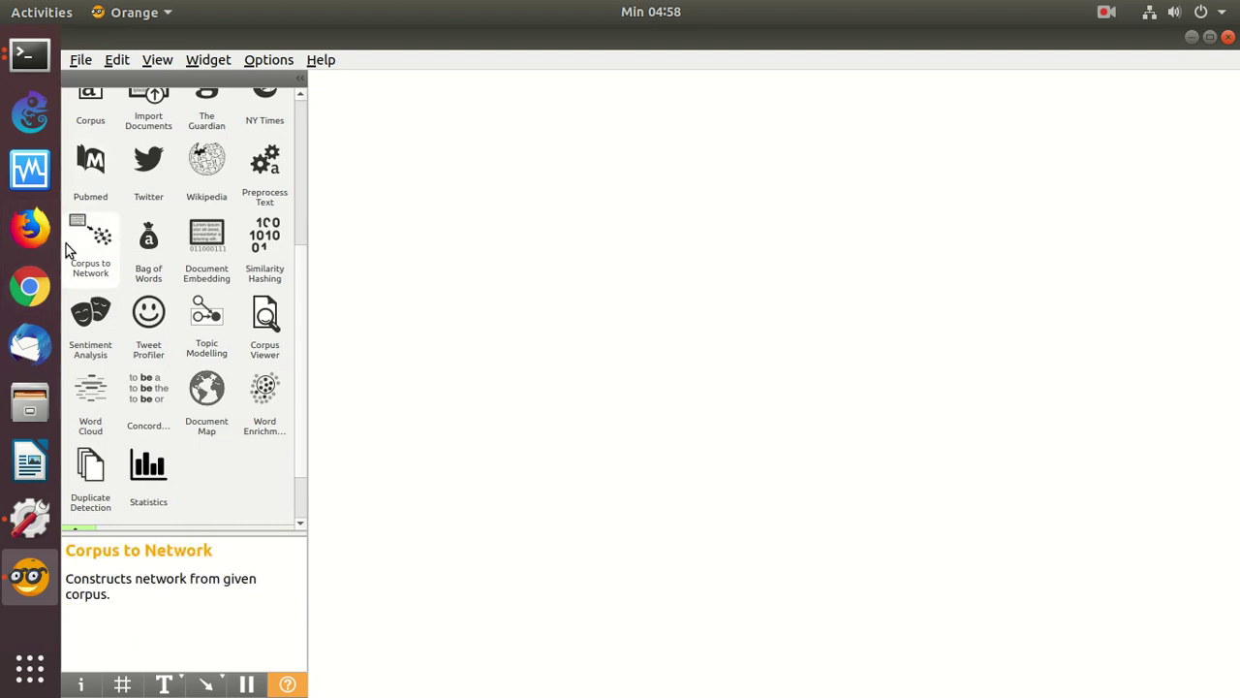
pyautogui.scroll(5, 304, 144)
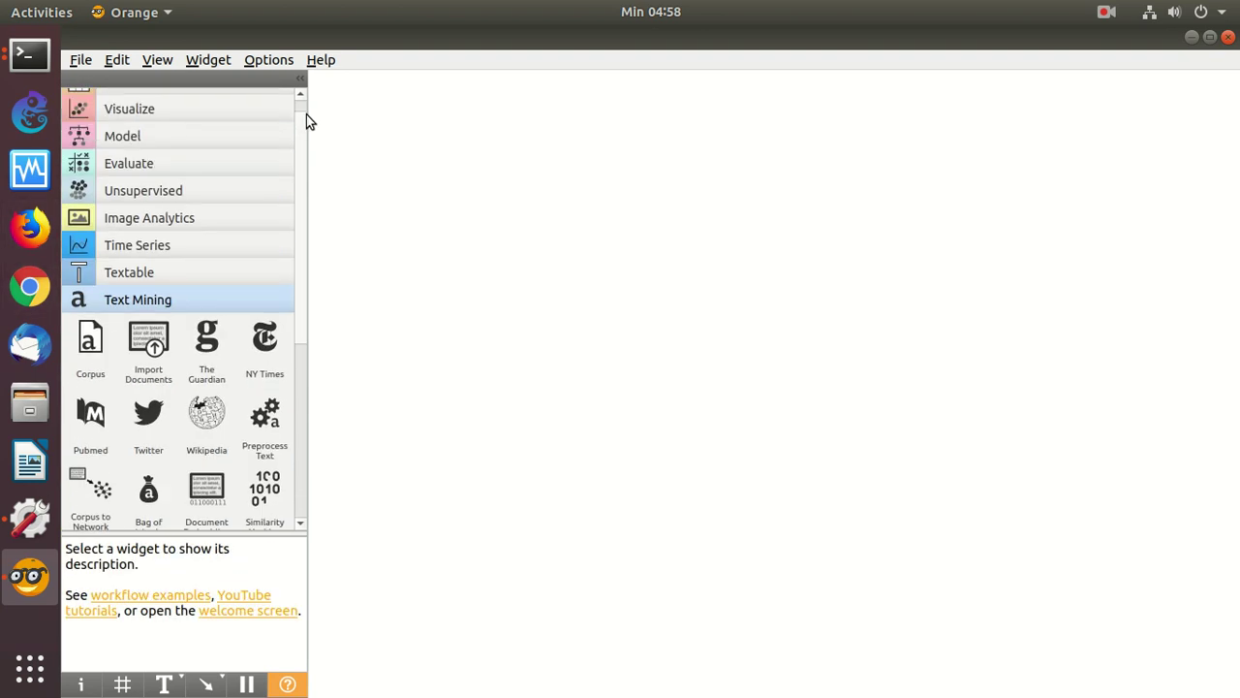
pyautogui.scroll(-3, 297, 306)
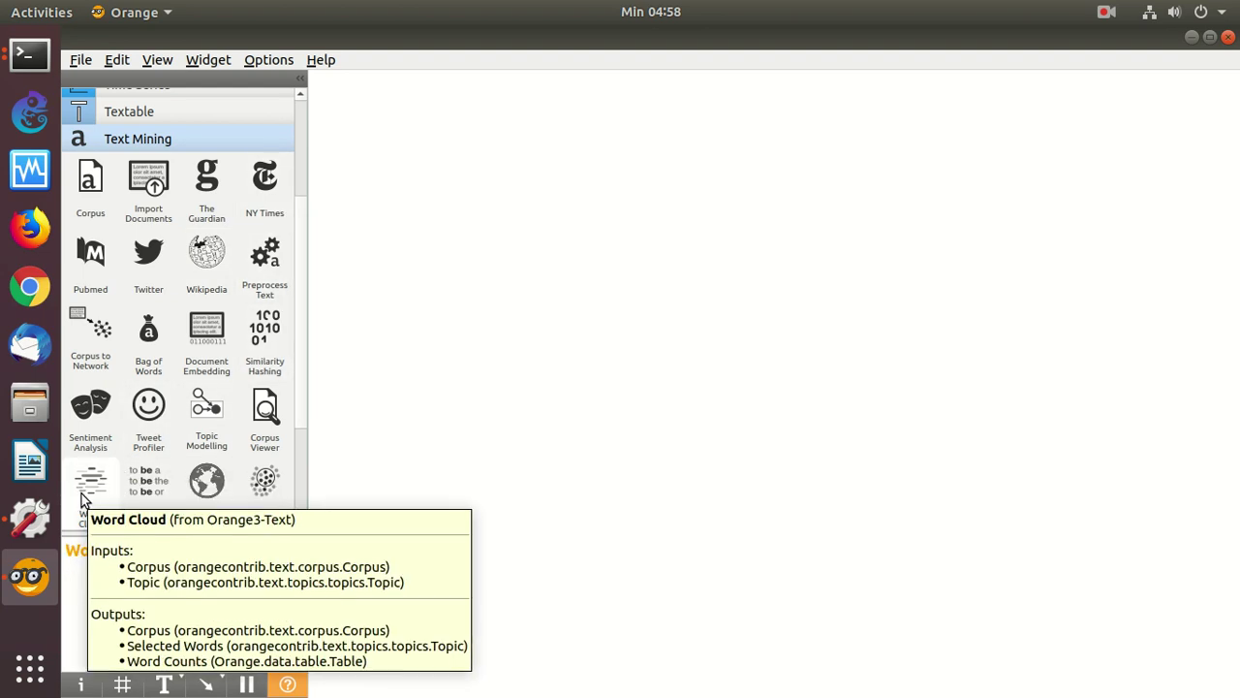
# - Place a Twitter widget on the canvas and remove the duplicate Twitter (1) widget
pyautogui.click(141, 268)
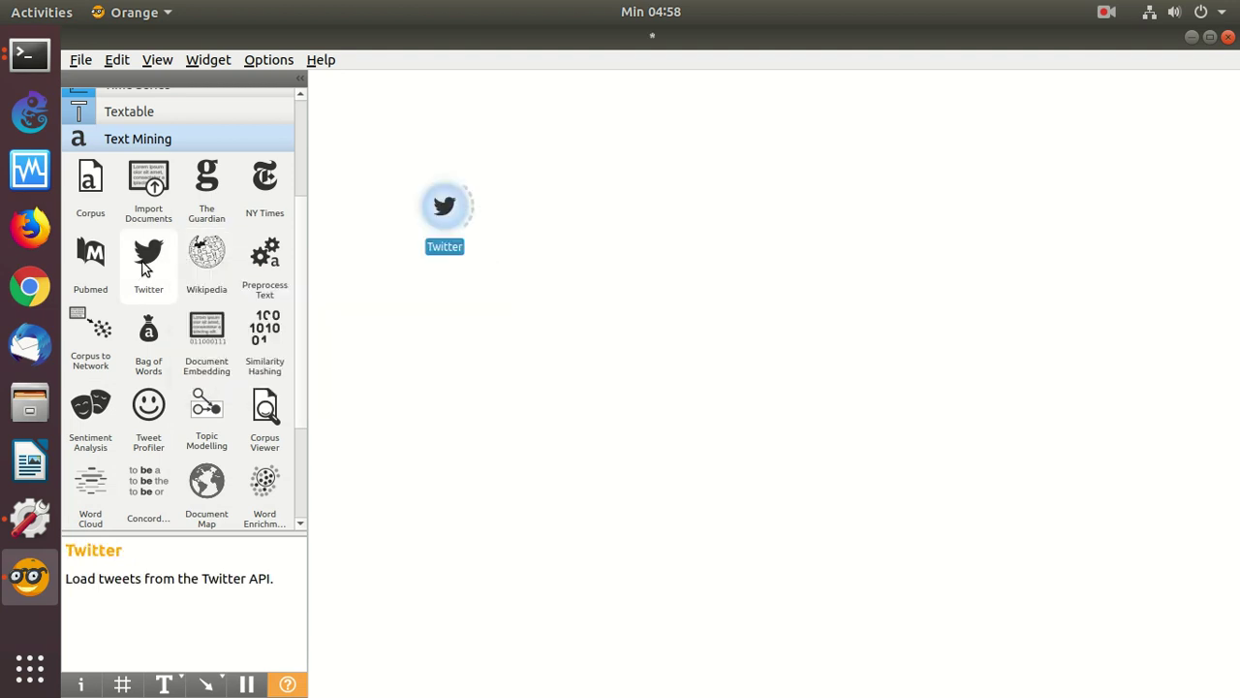
pyautogui.doubleClick(441, 205)
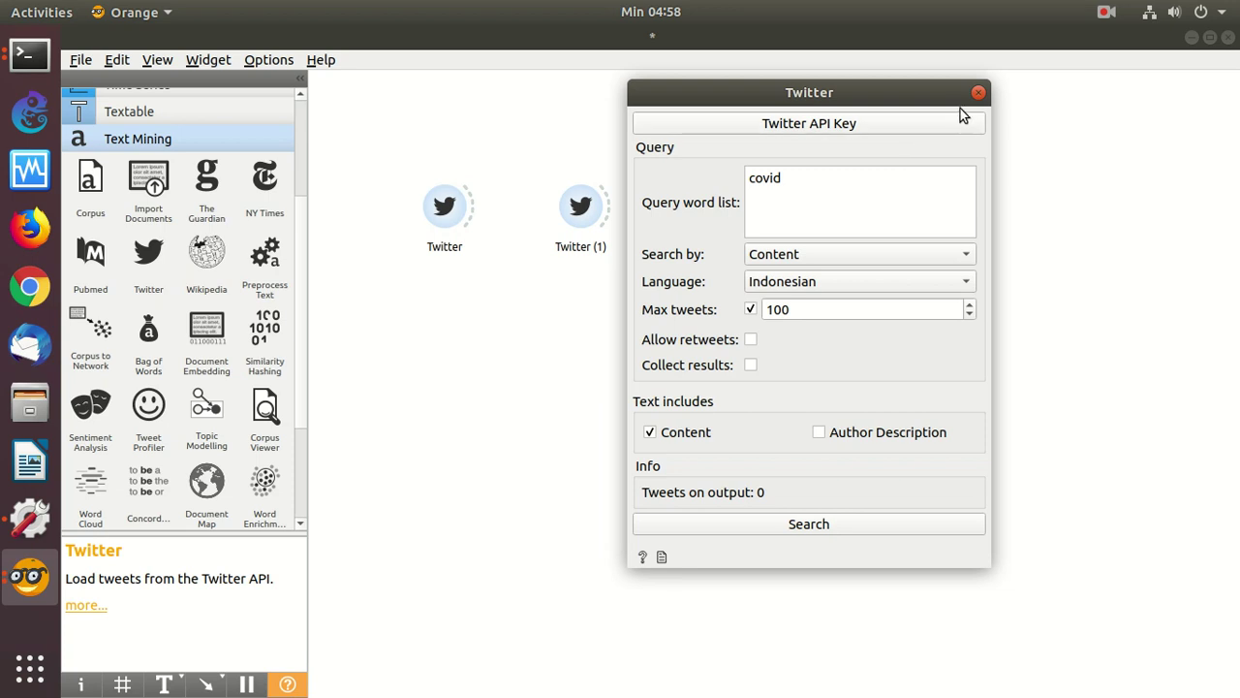
pyautogui.click(977, 93)
pyautogui.rightClick(589, 211)
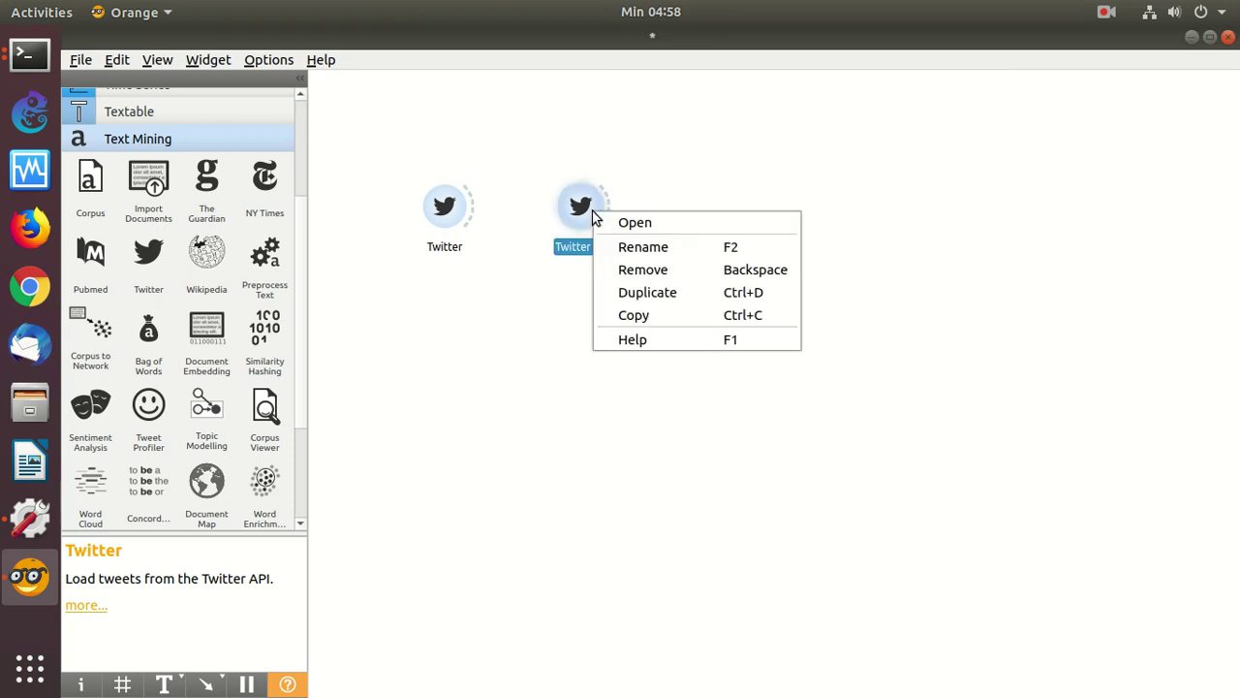
pyautogui.click(644, 278)
# - Change the Twitter widget's query word to python, run the tweet search and close its settings
pyautogui.doubleClick(451, 209)
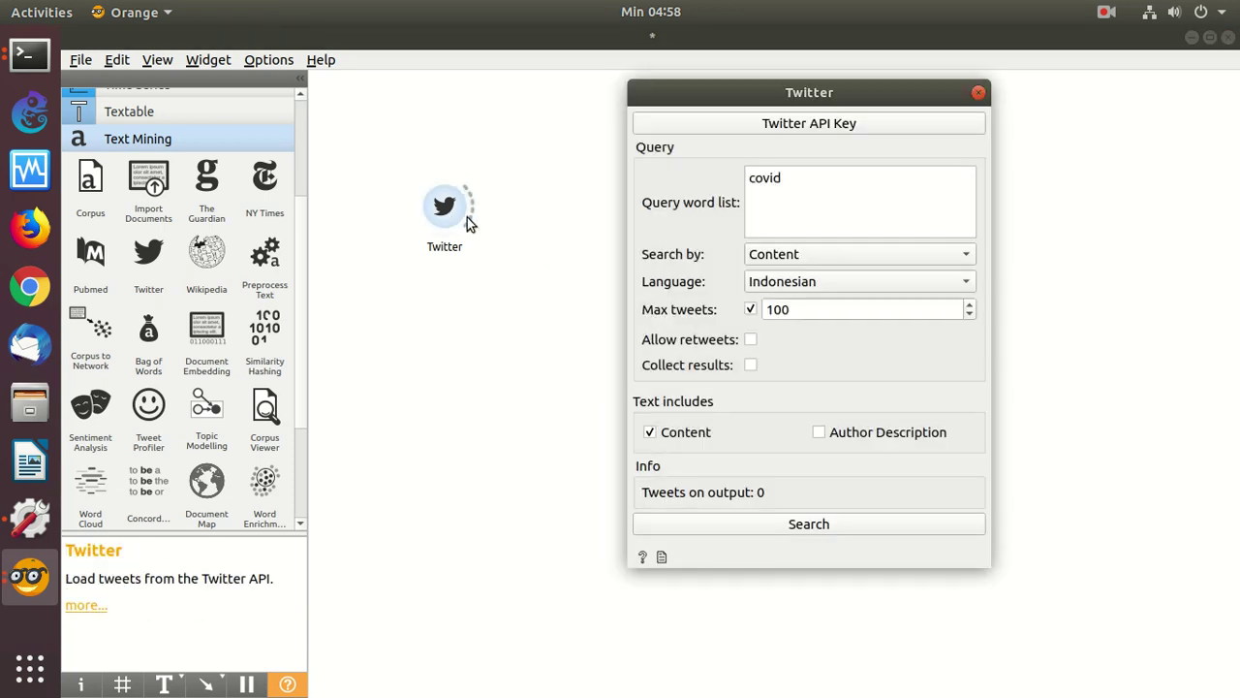
pyautogui.moveTo(803, 180); pyautogui.dragTo(715, 166)
pyautogui.press('BackSpace')
pyautogui.write('pyt')
pyautogui.click(782, 528)
pyautogui.click(979, 92)
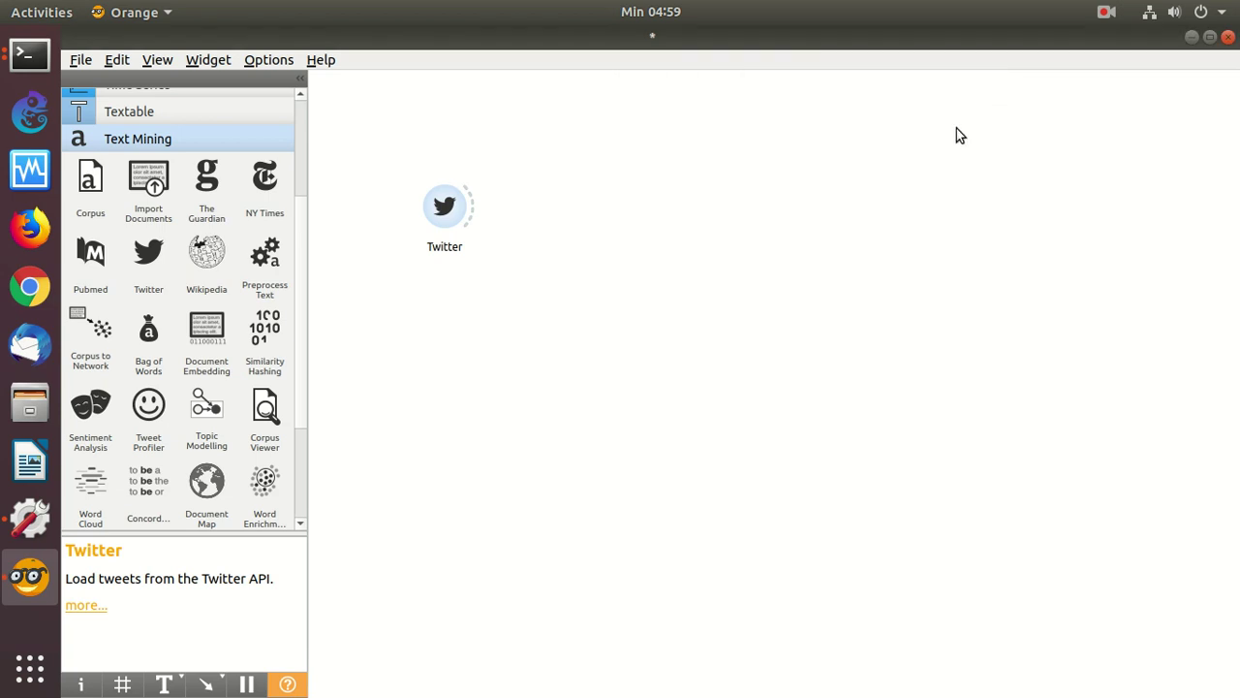
# - Add a Preprocess Text widget beside the Twitter widget and open its filtering settings
pyautogui.click(268, 269)
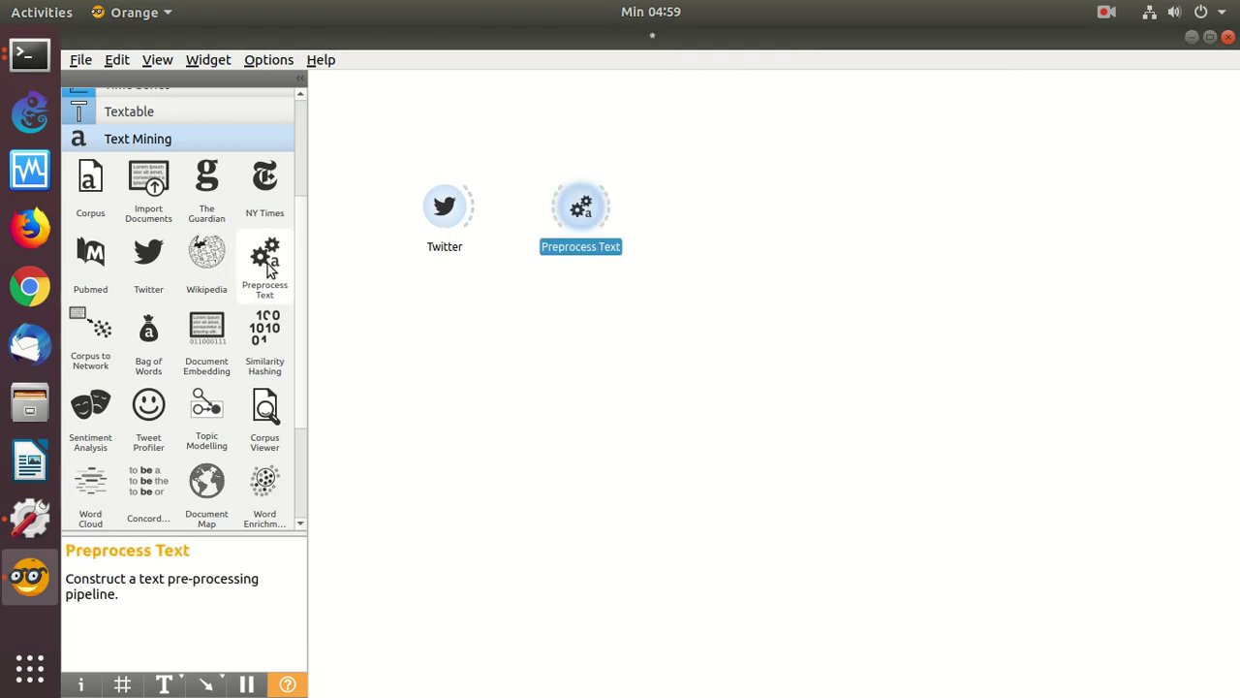
pyautogui.doubleClick(582, 206)
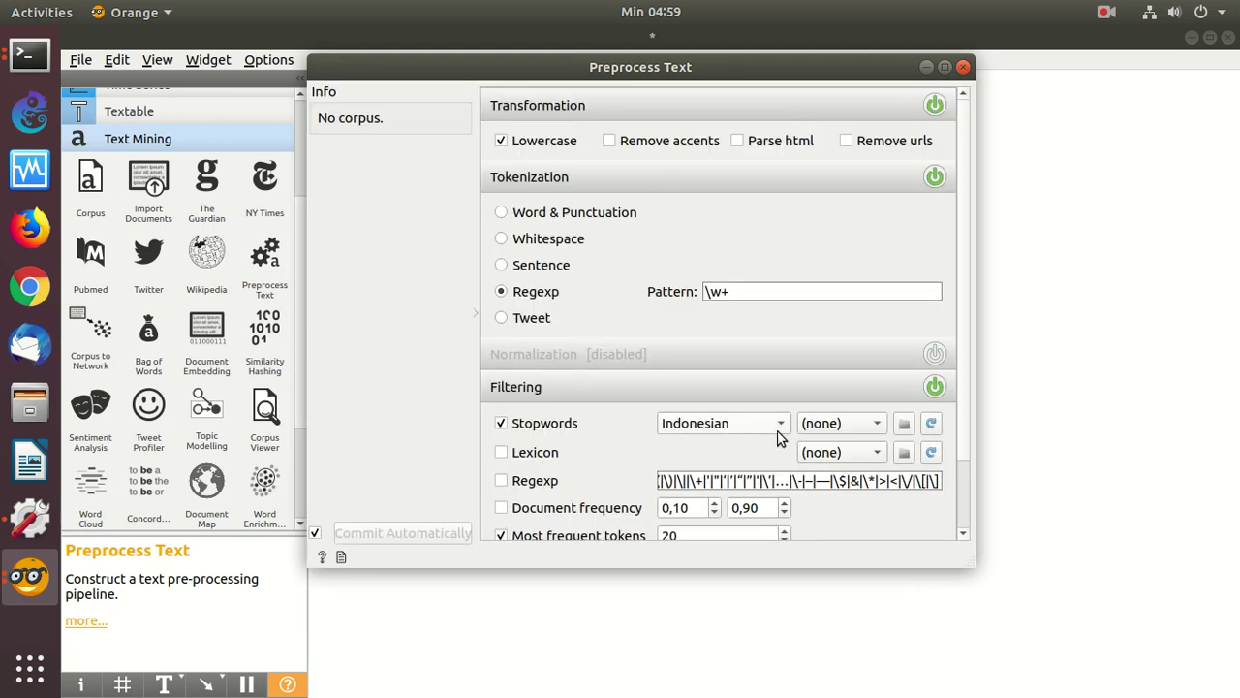
pyautogui.click(959, 534)
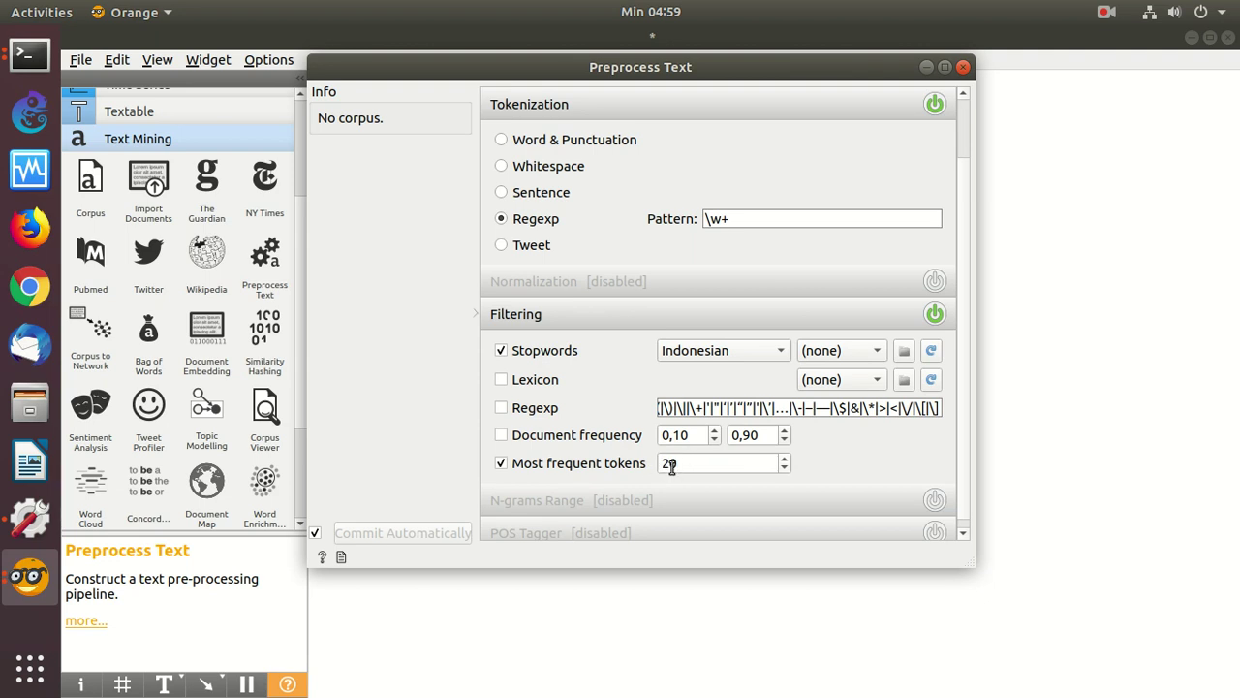
# - Set the most frequent tokens filter to 100, review the preprocessing options and close the settings
pyautogui.click(785, 461)
pyautogui.click(784, 462)
pyautogui.click(785, 461)
pyautogui.doubleClick(785, 461)
pyautogui.click(785, 461)
pyautogui.doubleClick(785, 462)
pyautogui.doubleClick(785, 461)
pyautogui.doubleClick(785, 462)
pyautogui.doubleClick(784, 461)
pyautogui.doubleClick(784, 461)
pyautogui.doubleClick(785, 461)
pyautogui.click(784, 462)
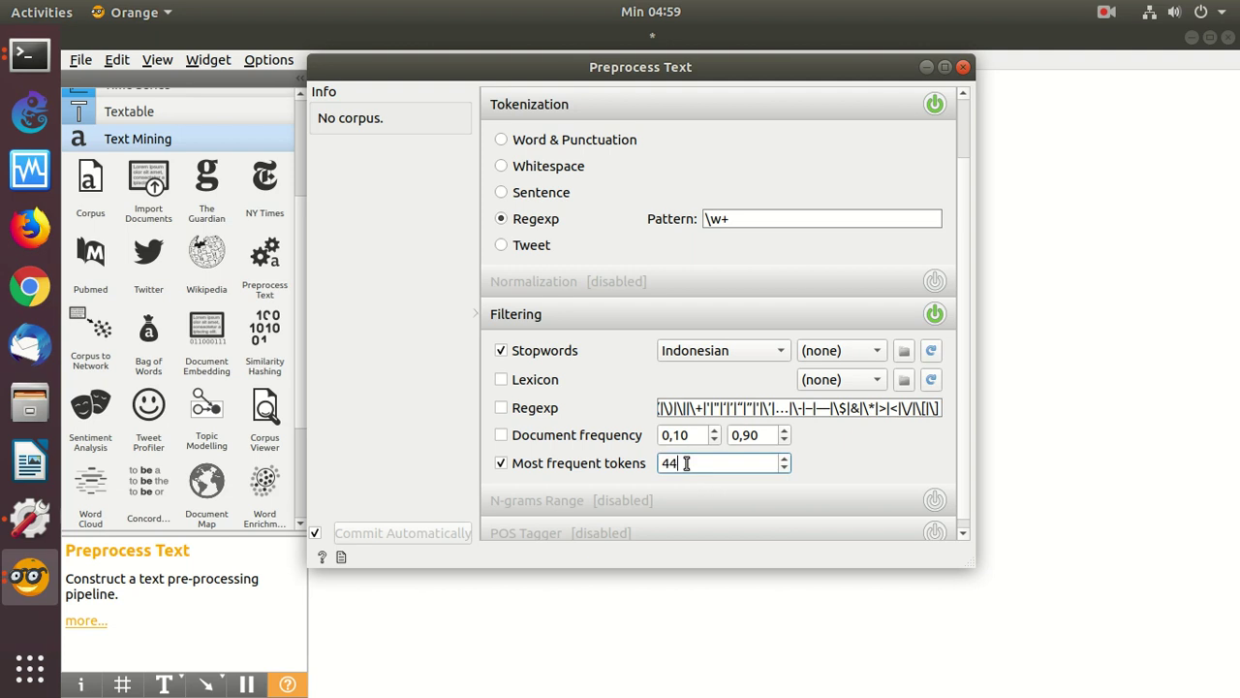
pyautogui.write('100')
pyautogui.scroll(2, 955, 243)
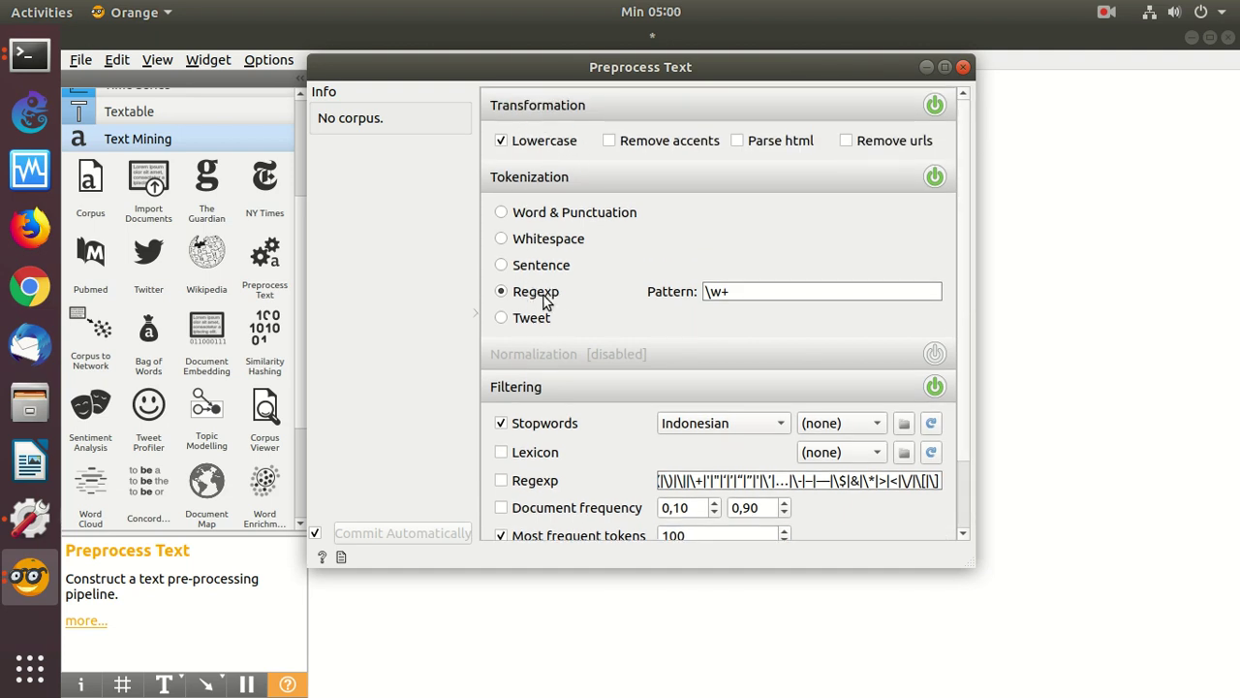
pyautogui.scroll(-2, 964, 279)
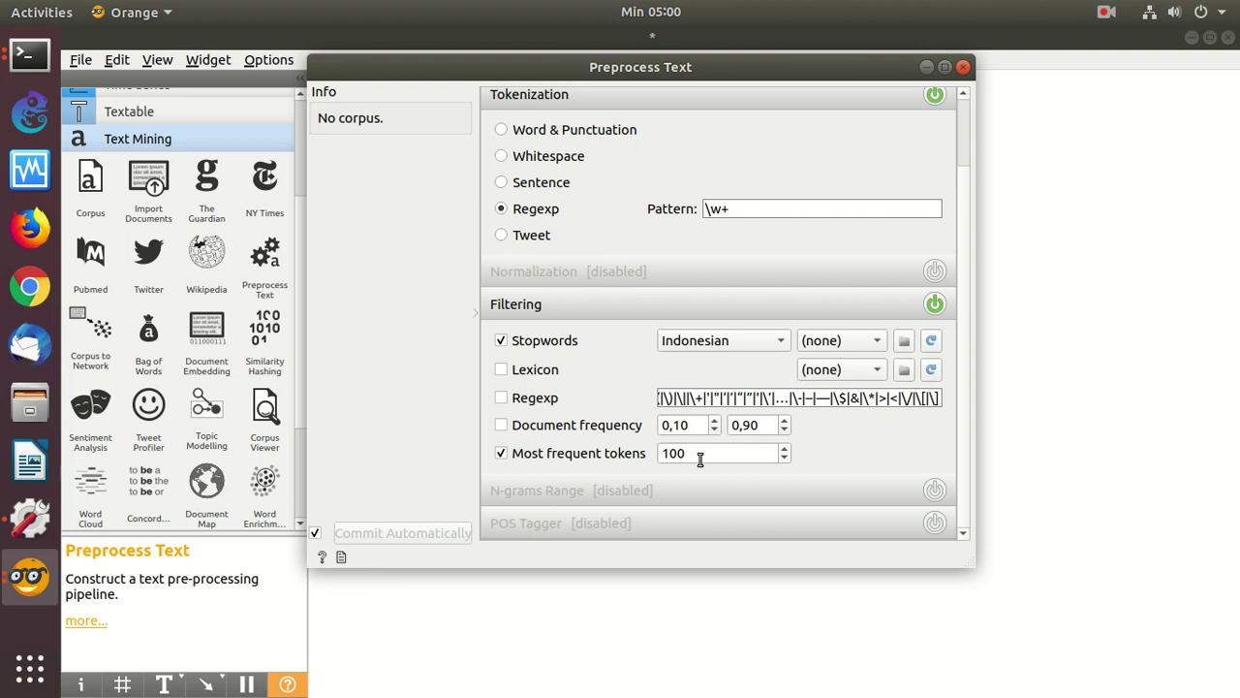
pyautogui.click(963, 67)
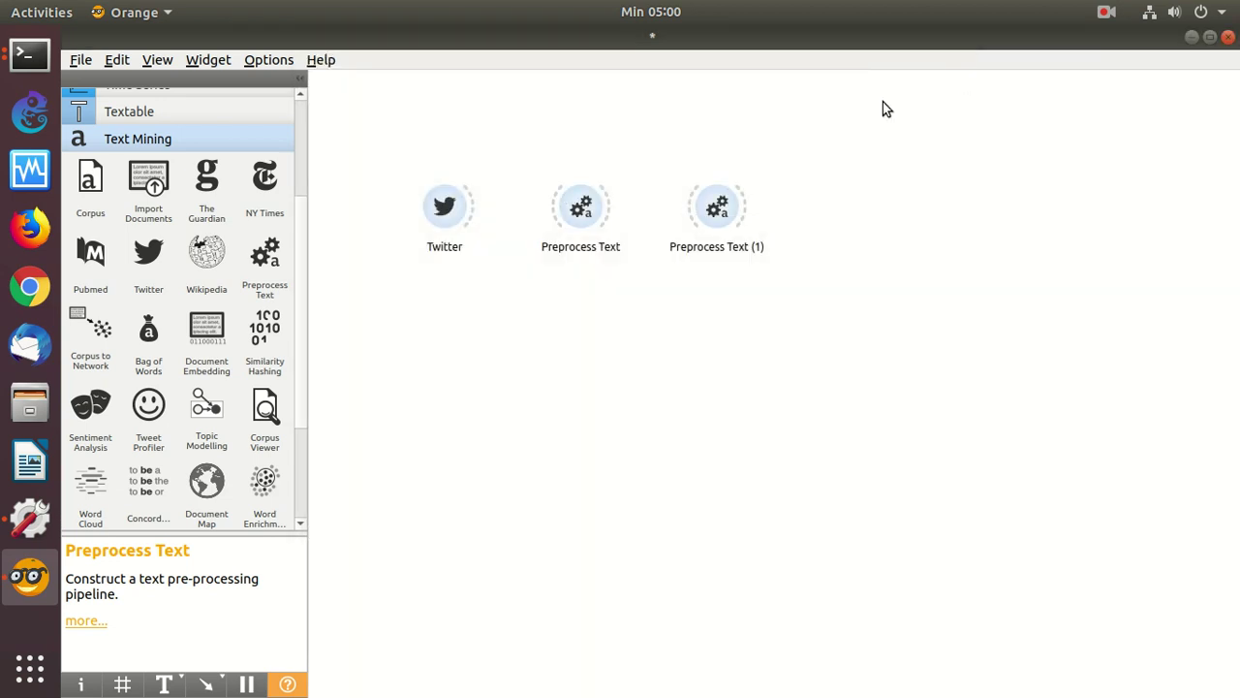
# - Remove the duplicate Preprocess Text (1) widget and check the settings of the remaining one
pyautogui.rightClick(732, 220)
pyautogui.click(794, 273)
pyautogui.doubleClick(580, 206)
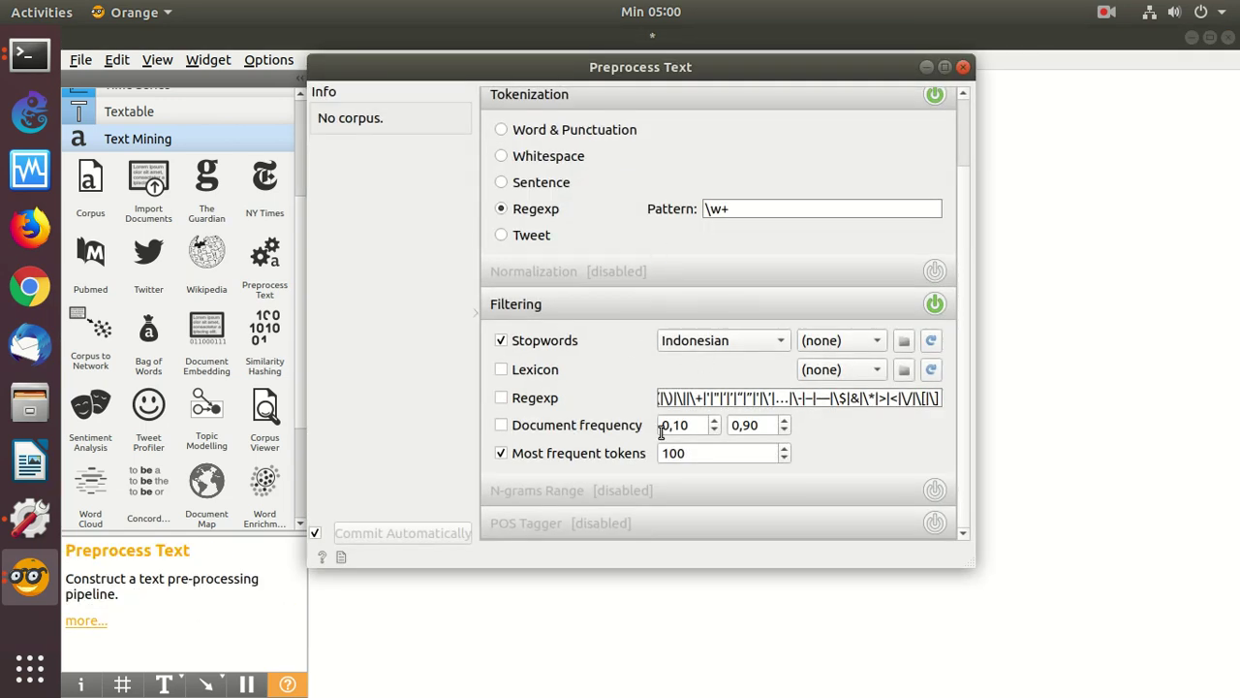
pyautogui.click(963, 67)
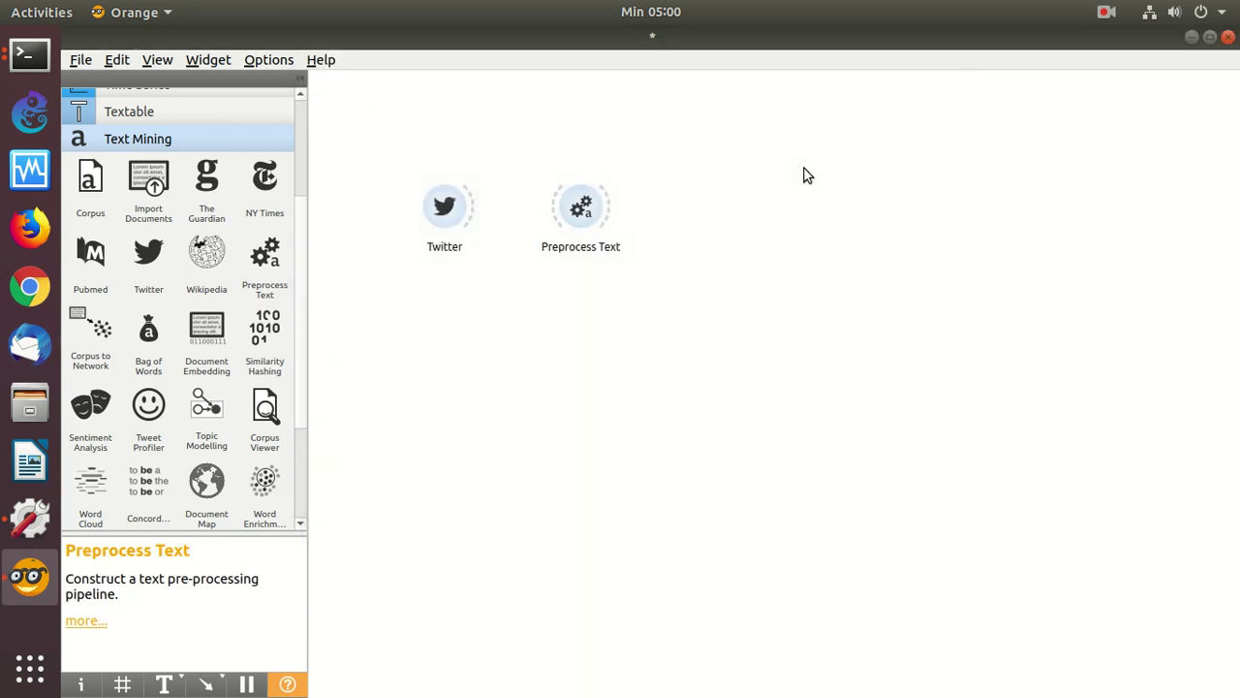
# - Link Twitter to Preprocess Text, and link Preprocess Text to a new Word Cloud widget
pyautogui.moveTo(475, 213); pyautogui.dragTo(580, 208)
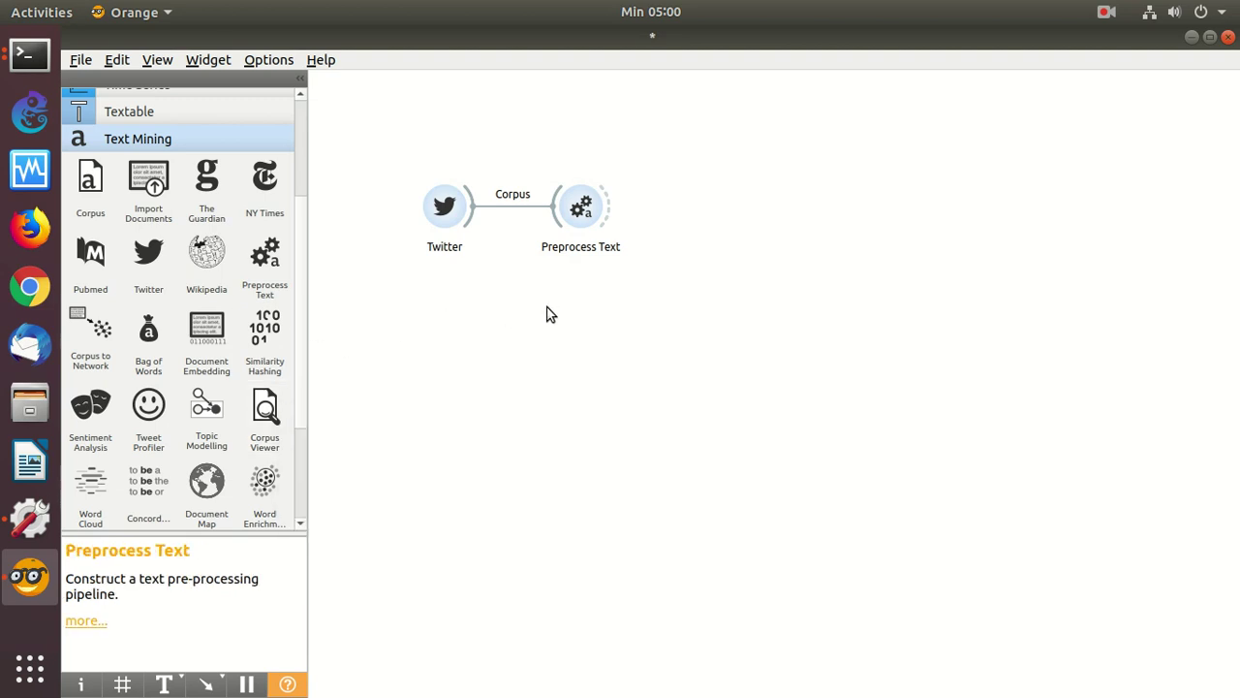
pyautogui.moveTo(90, 484); pyautogui.dragTo(744, 194)
pyautogui.moveTo(611, 215); pyautogui.dragTo(744, 198)
# - View the generated word cloud in a maximized window and minimize it again
pyautogui.doubleClick(744, 193)
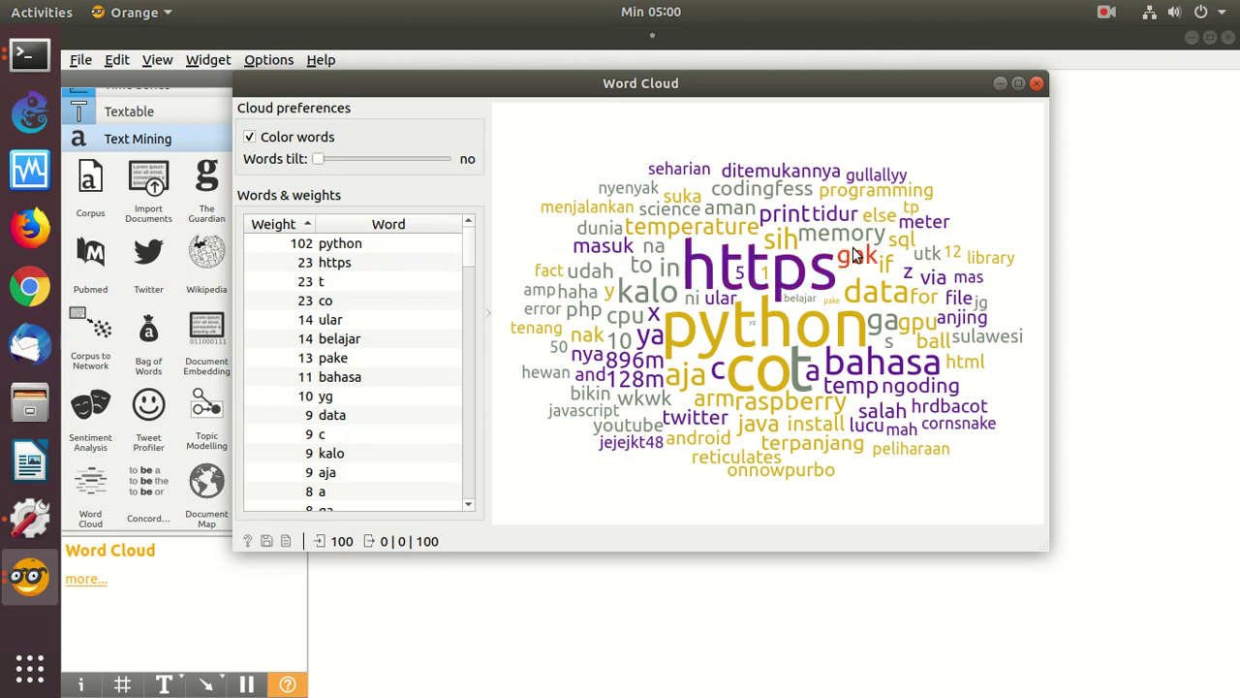
pyautogui.click(1019, 84)
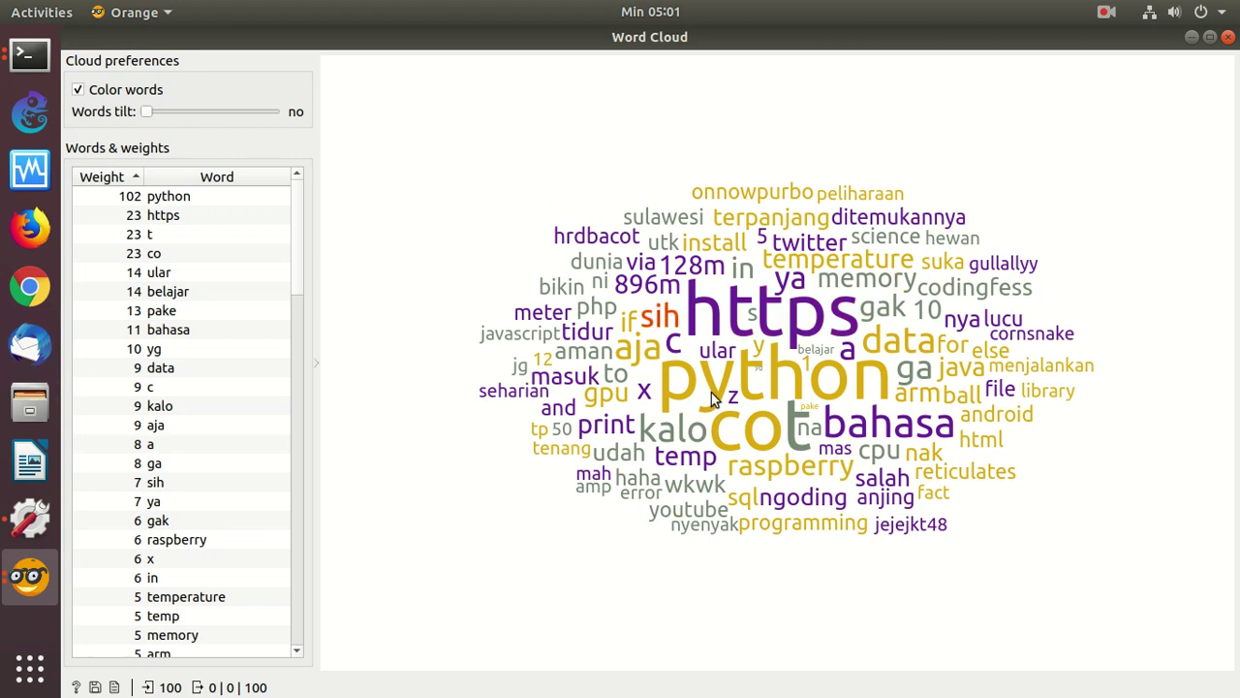
pyautogui.click(1195, 38)
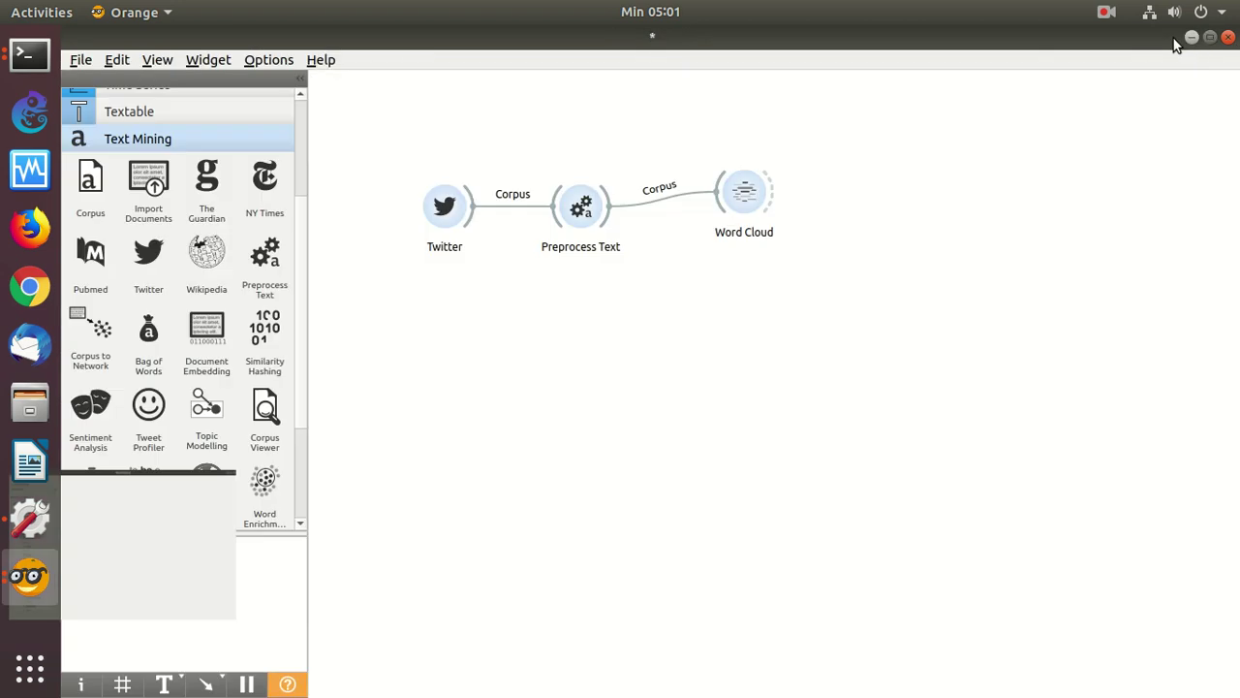
# - Remove the Corpus link between the Twitter and Preprocess Text widgets
pyautogui.rightClick(508, 207)
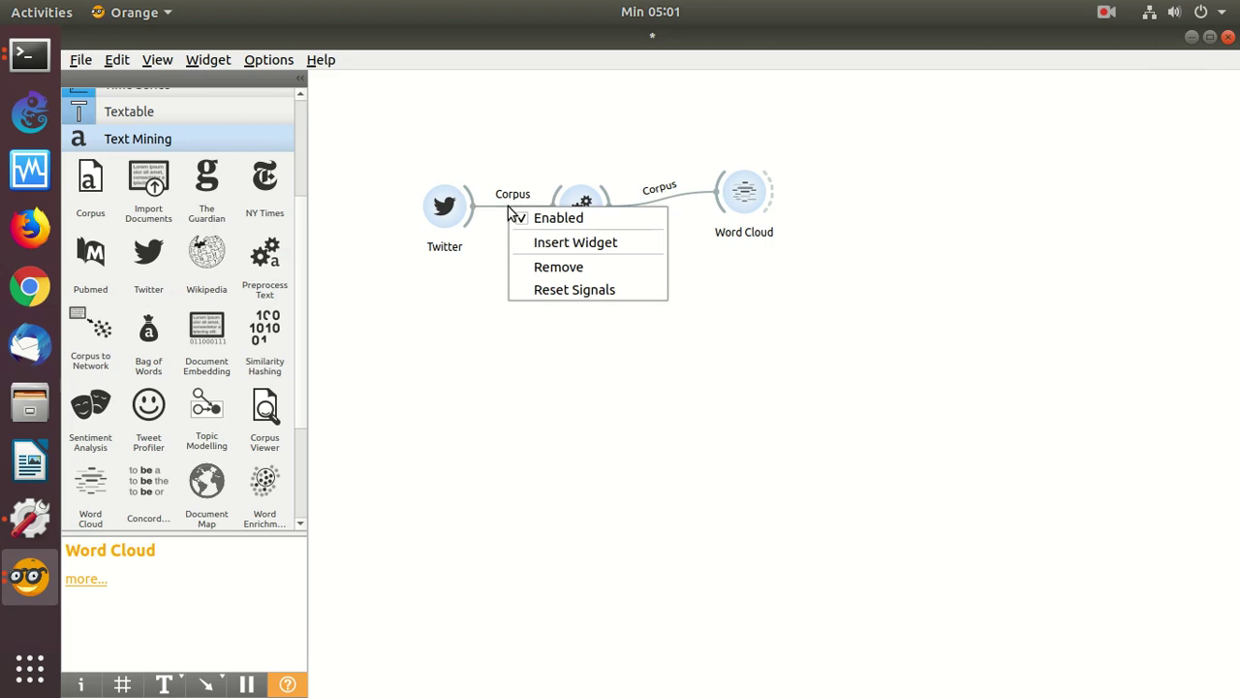
pyautogui.click(494, 257)
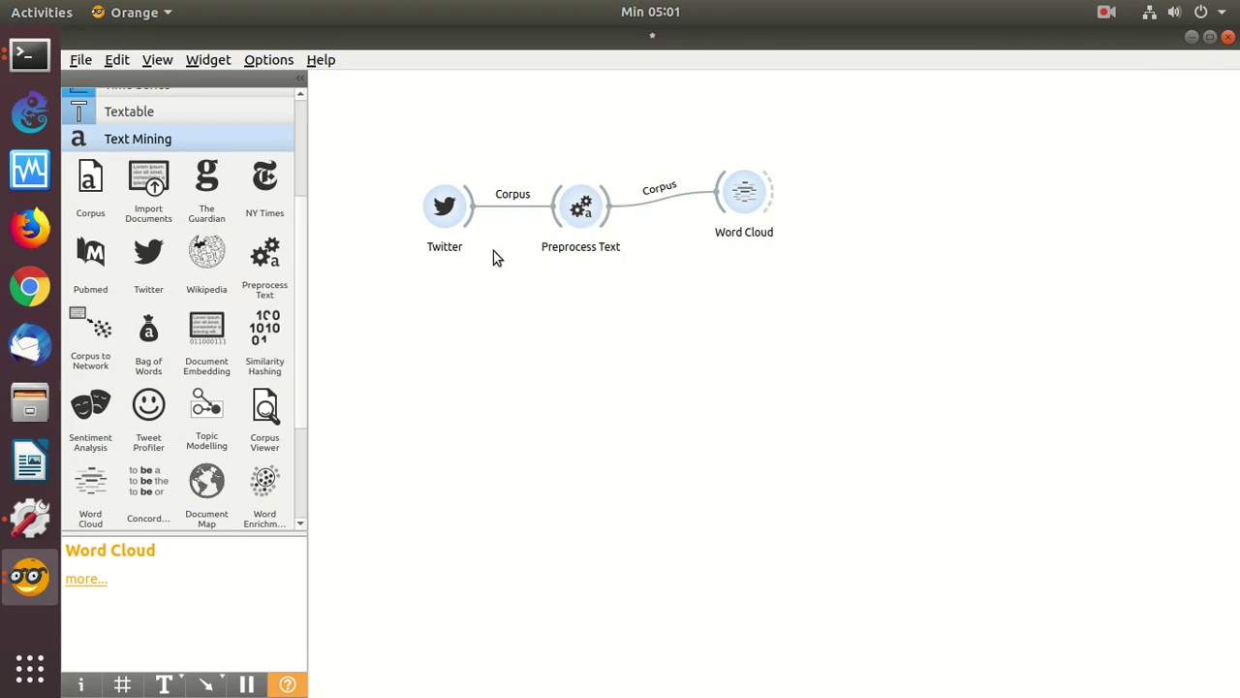
pyautogui.doubleClick(455, 211)
pyautogui.click(978, 94)
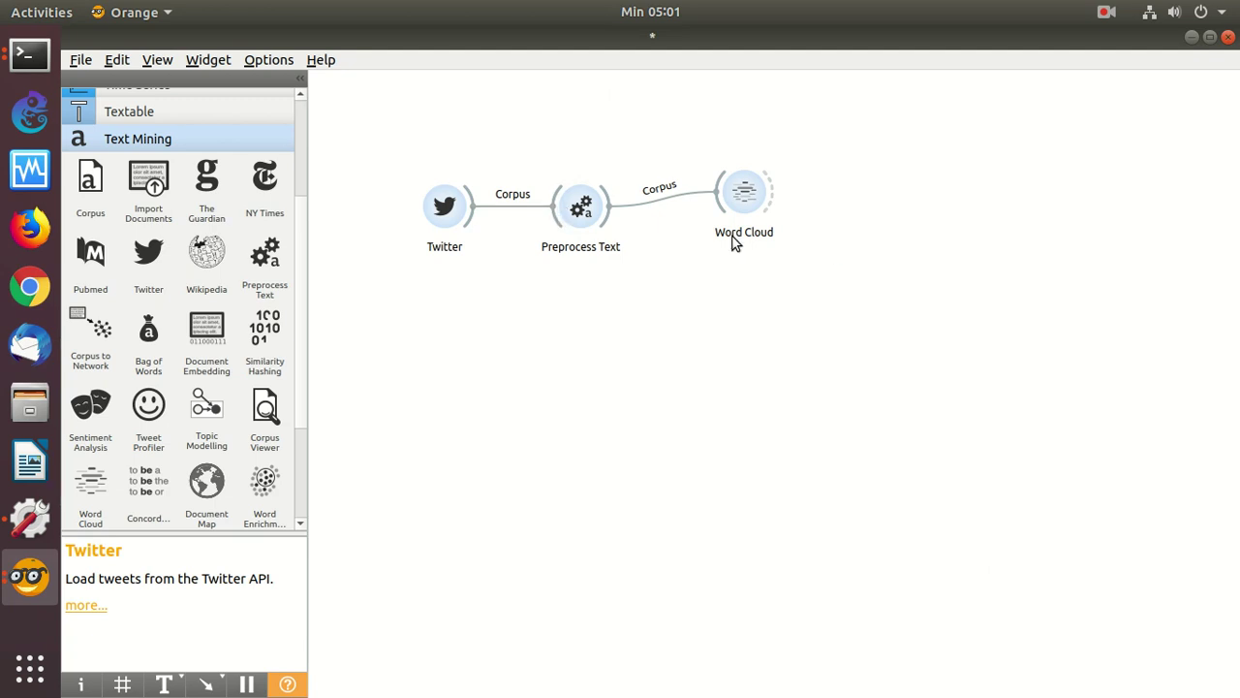
pyautogui.rightClick(492, 215)
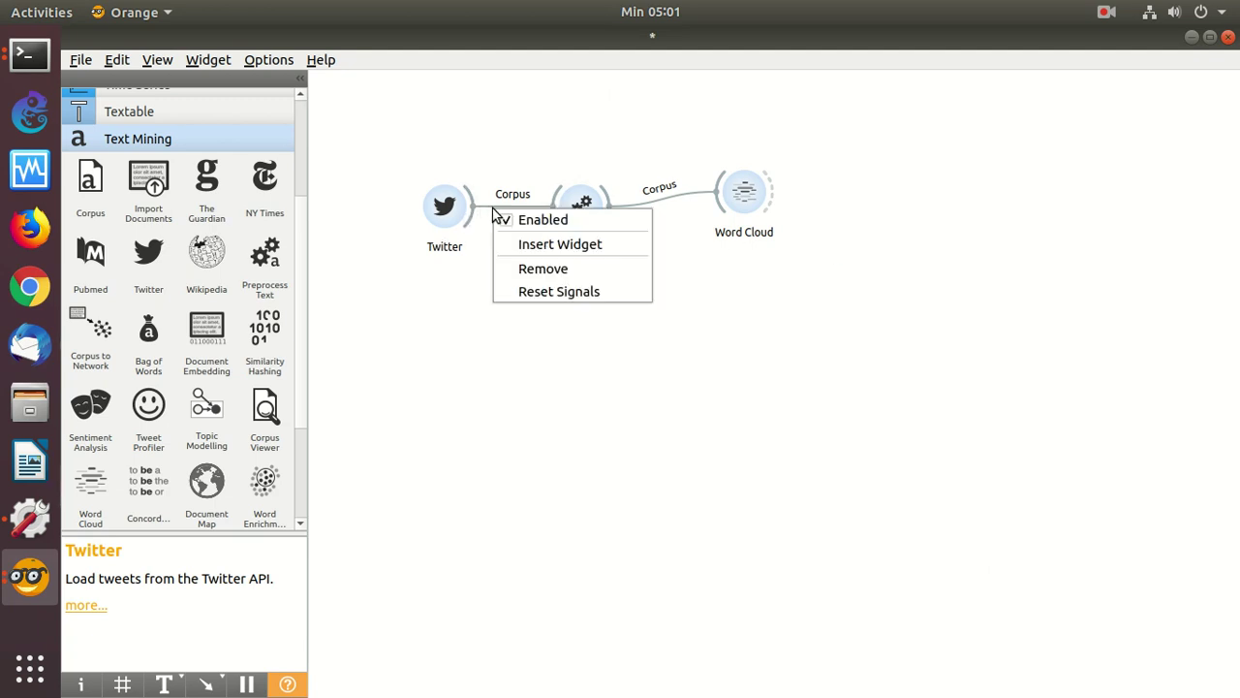
pyautogui.click(528, 265)
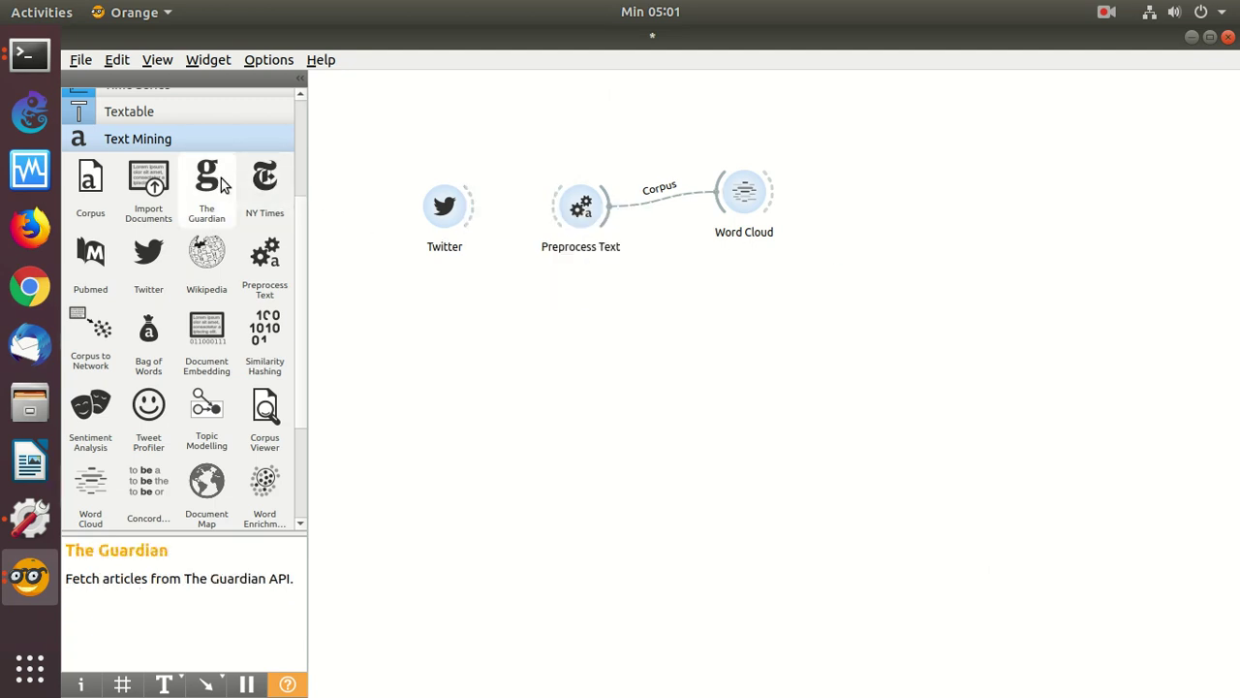
# - Add a Wikipedia widget below Twitter and run its search for covid in Indonesian with 10 articles per query
pyautogui.moveTo(207, 254); pyautogui.dragTo(424, 282)
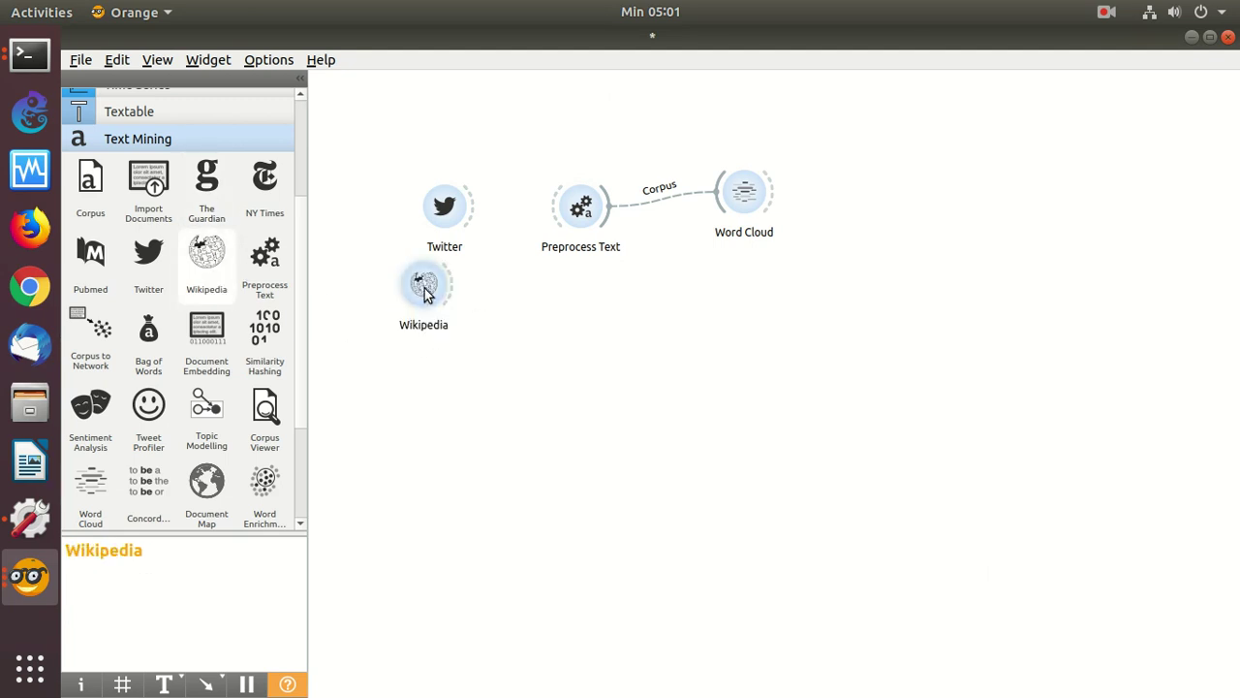
pyautogui.doubleClick(426, 293)
pyautogui.moveTo(852, 182); pyautogui.dragTo(774, 158)
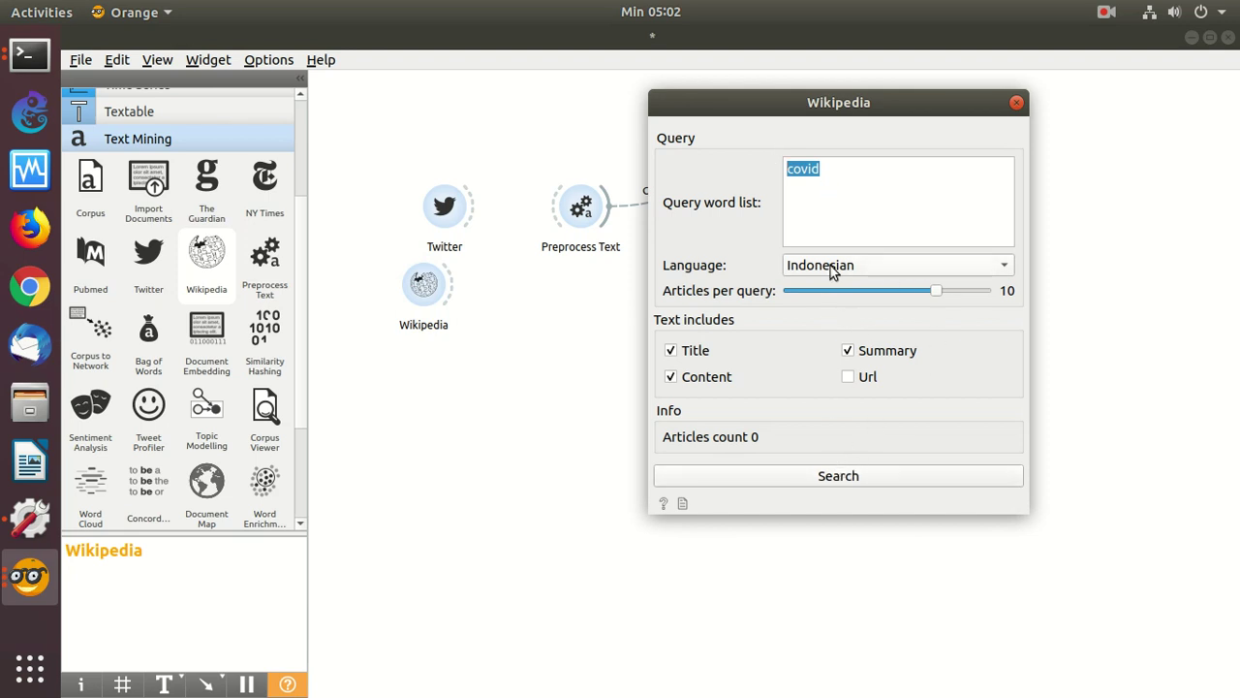
pyautogui.click(833, 476)
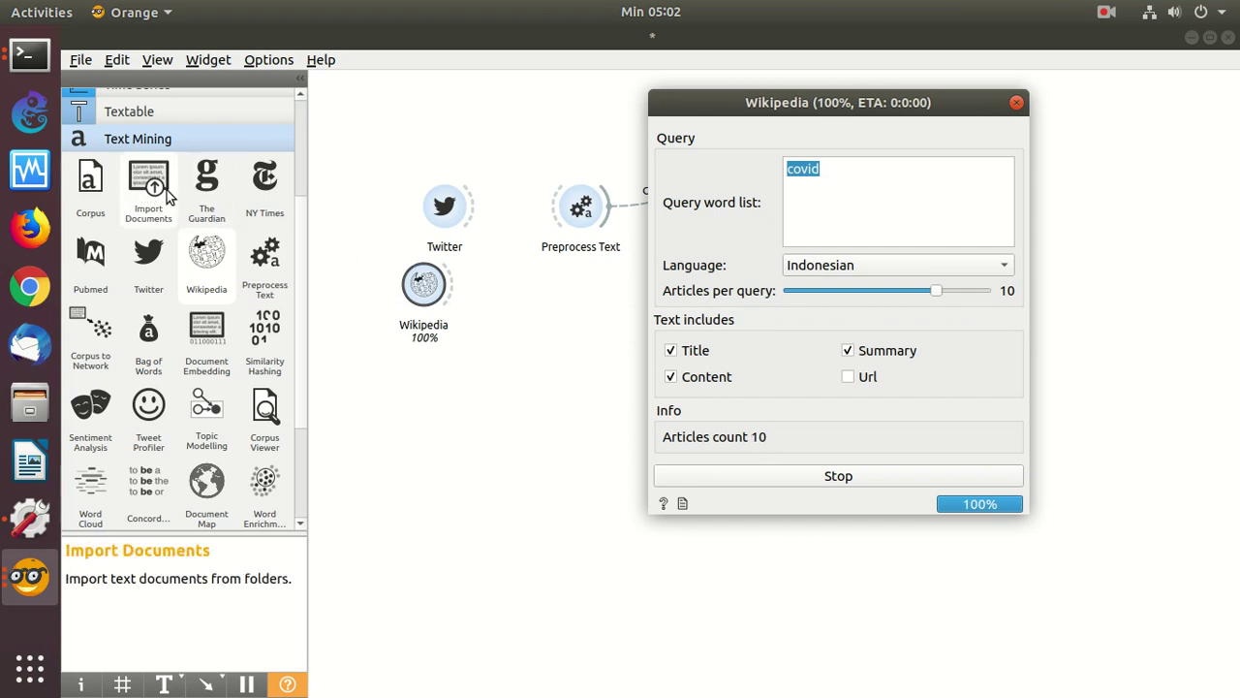
pyautogui.click(1017, 103)
# - Link Wikipedia to Preprocess Text, then view the resulting word cloud and minimize its window
pyautogui.moveTo(451, 287); pyautogui.dragTo(574, 215)
pyautogui.click(746, 202)
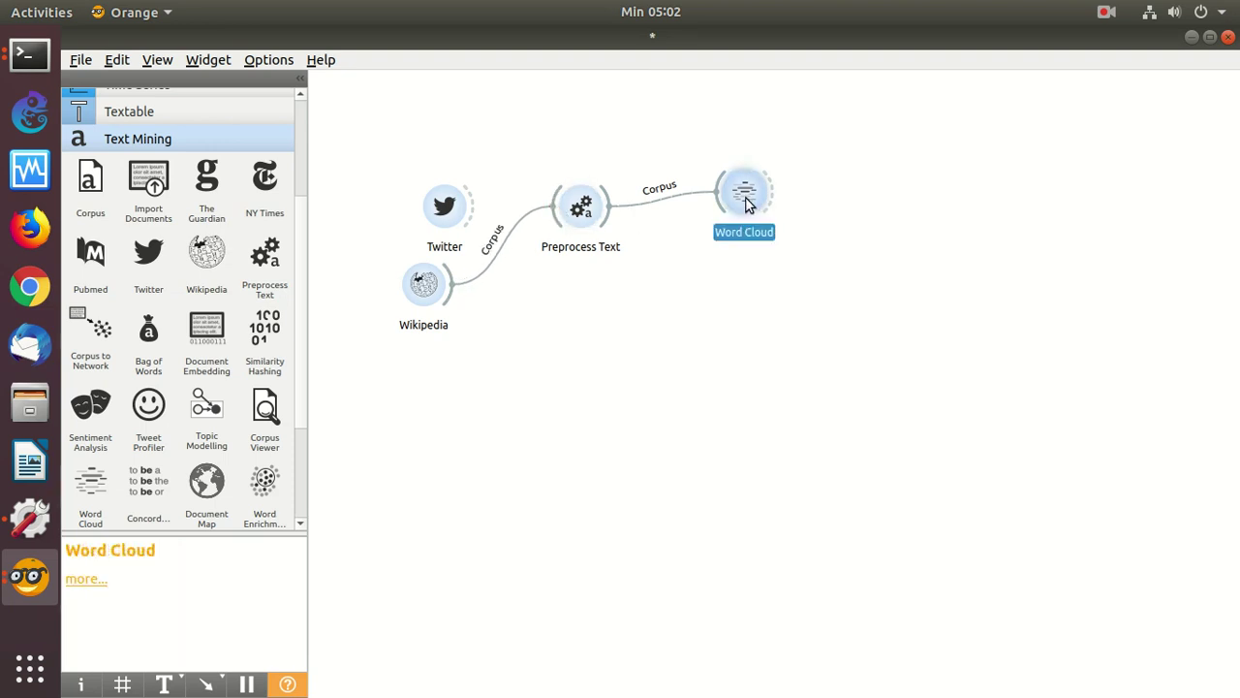
pyautogui.doubleClick(746, 202)
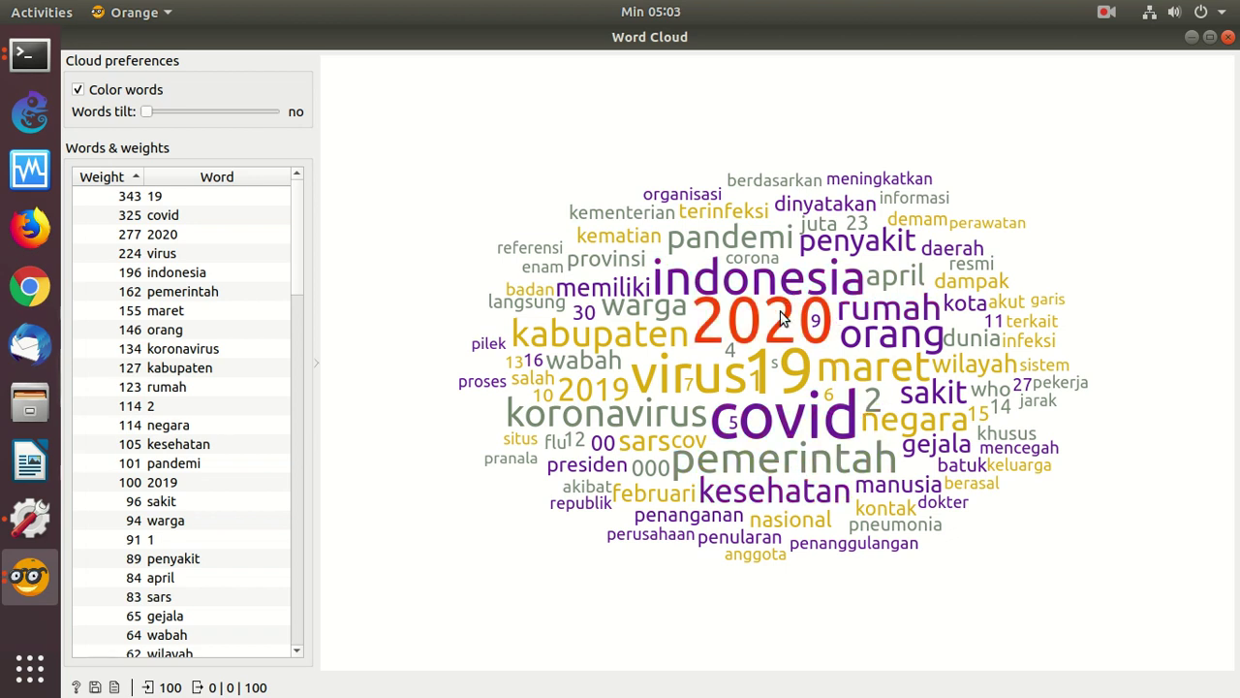
pyautogui.click(1191, 37)
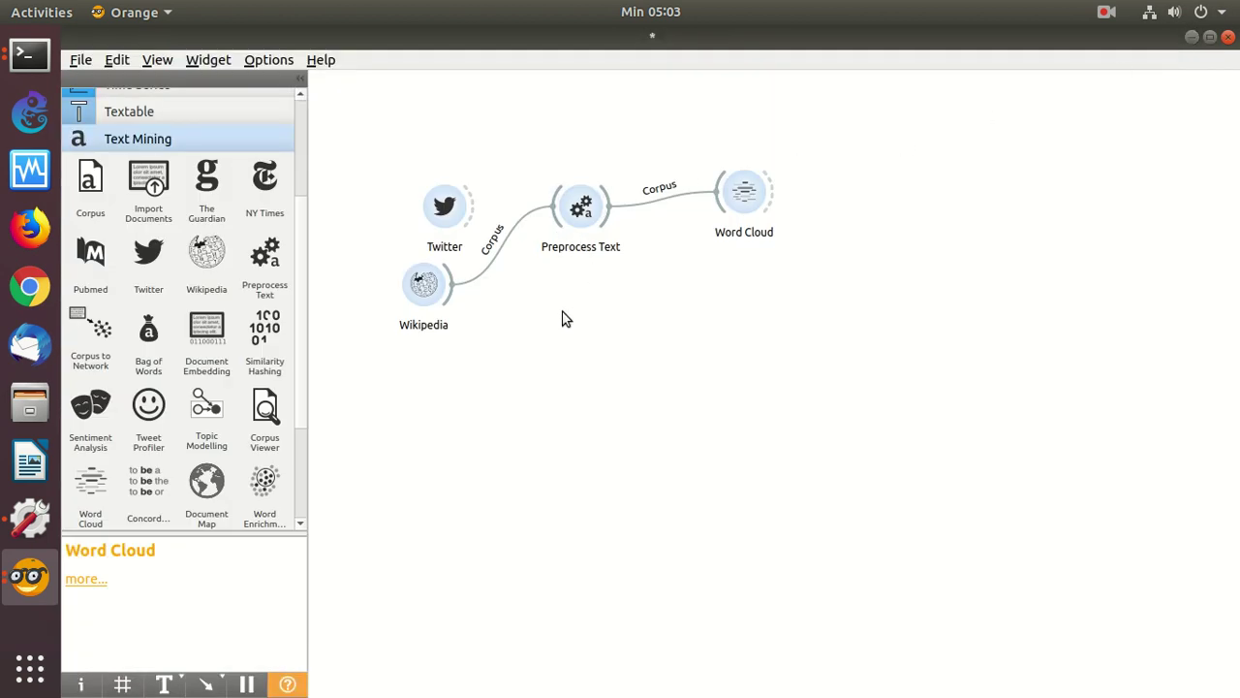
# - Add a Corpus to Network widget below Word Cloud and link Preprocess Text to it
pyautogui.moveTo(94, 334); pyautogui.dragTo(754, 369)
pyautogui.press('Escape')
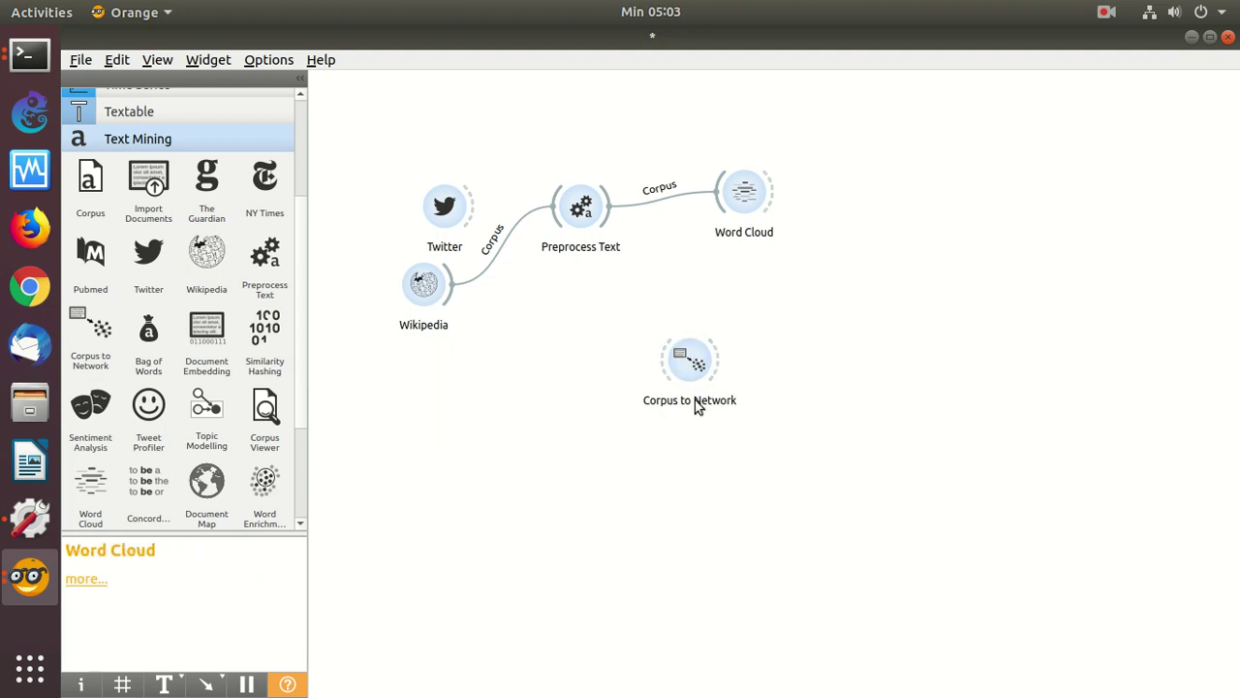
pyautogui.moveTo(689, 400); pyautogui.dragTo(734, 365)
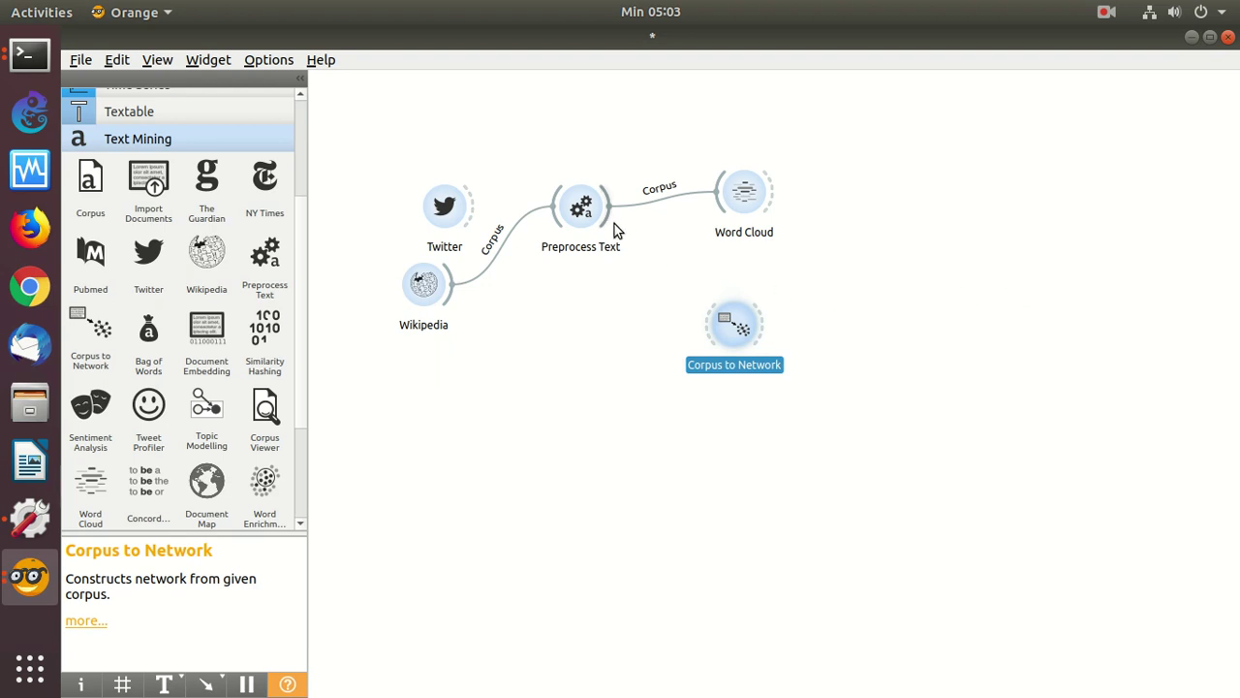
pyautogui.moveTo(605, 223); pyautogui.dragTo(707, 327)
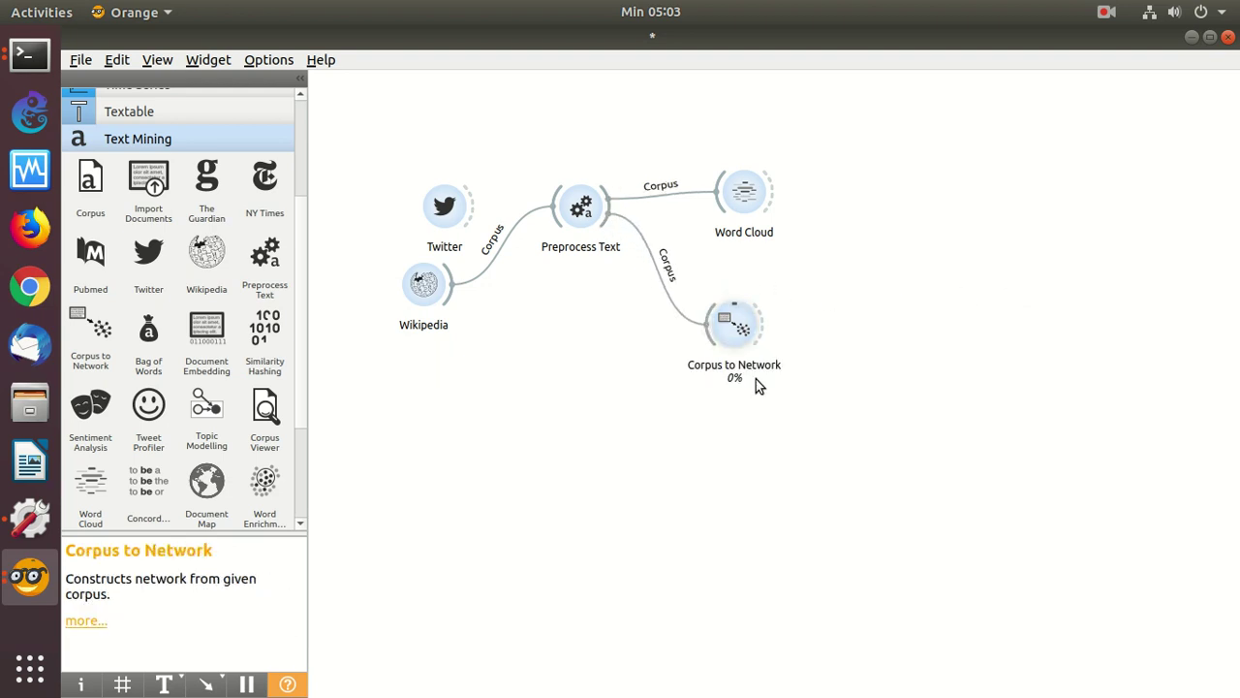
# - Build the Corpus to Network output with node type Word, a threshold of 5 and a frequency threshold of 4
pyautogui.doubleClick(734, 332)
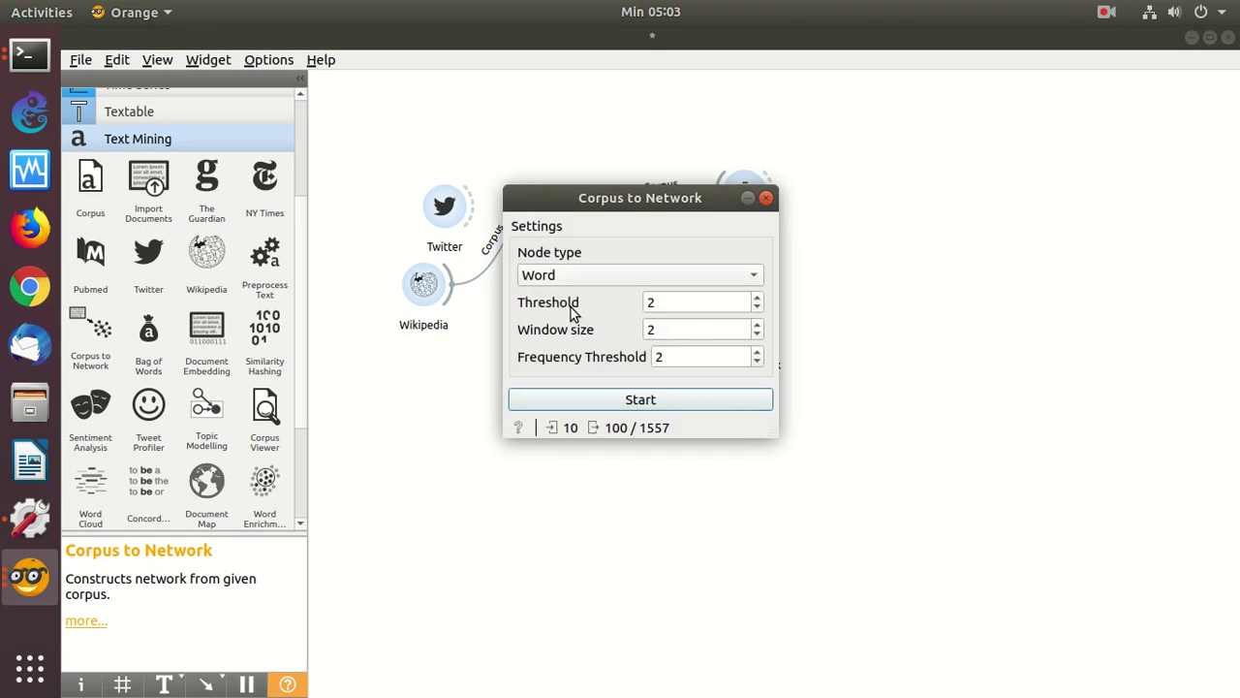
pyautogui.click(618, 283)
pyautogui.click(593, 278)
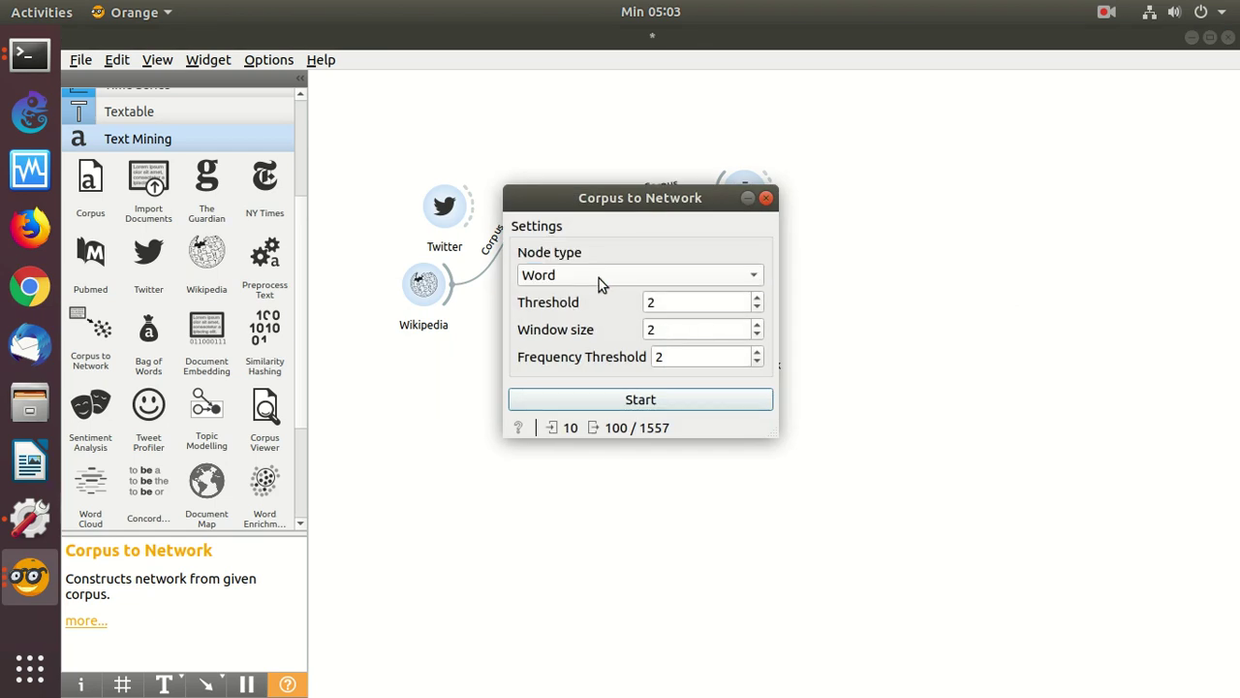
pyautogui.click(756, 298)
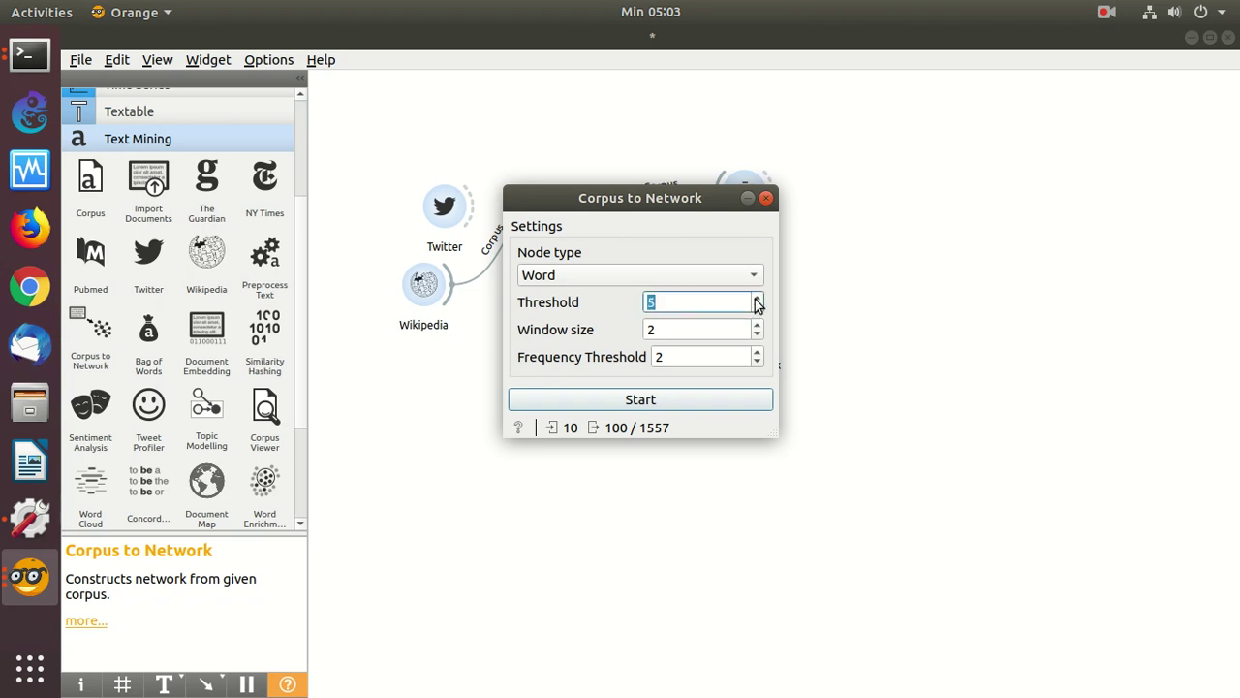
pyautogui.click(666, 400)
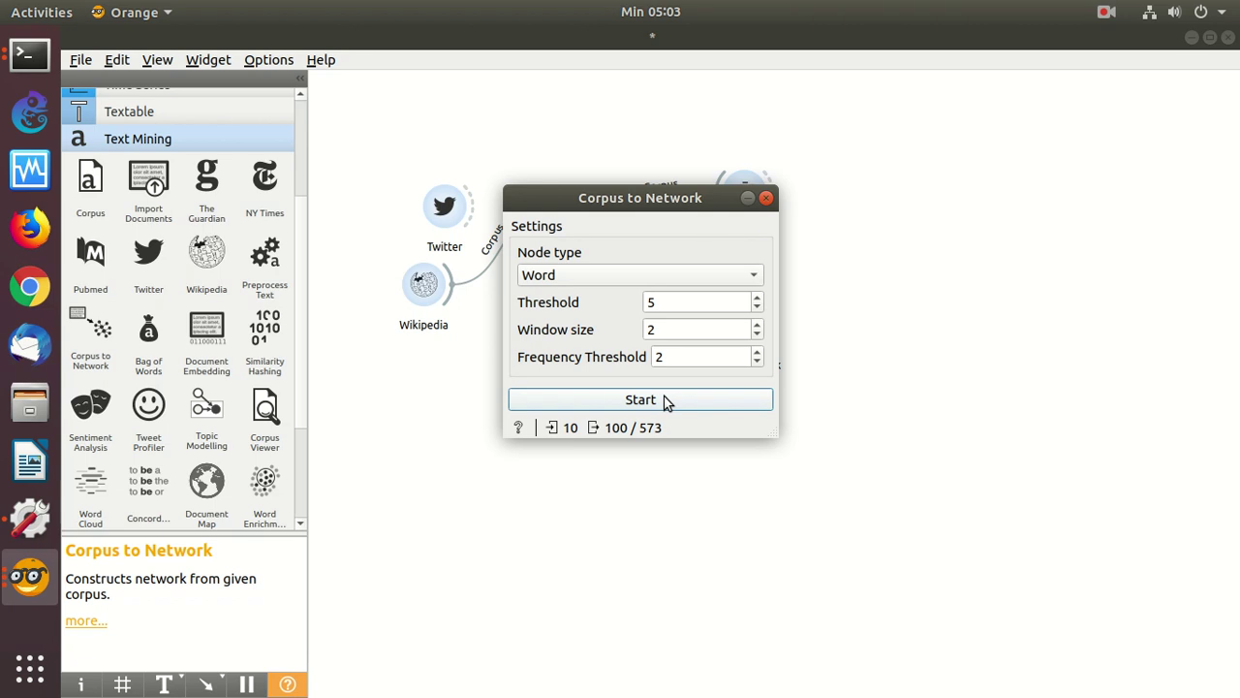
pyautogui.click(757, 352)
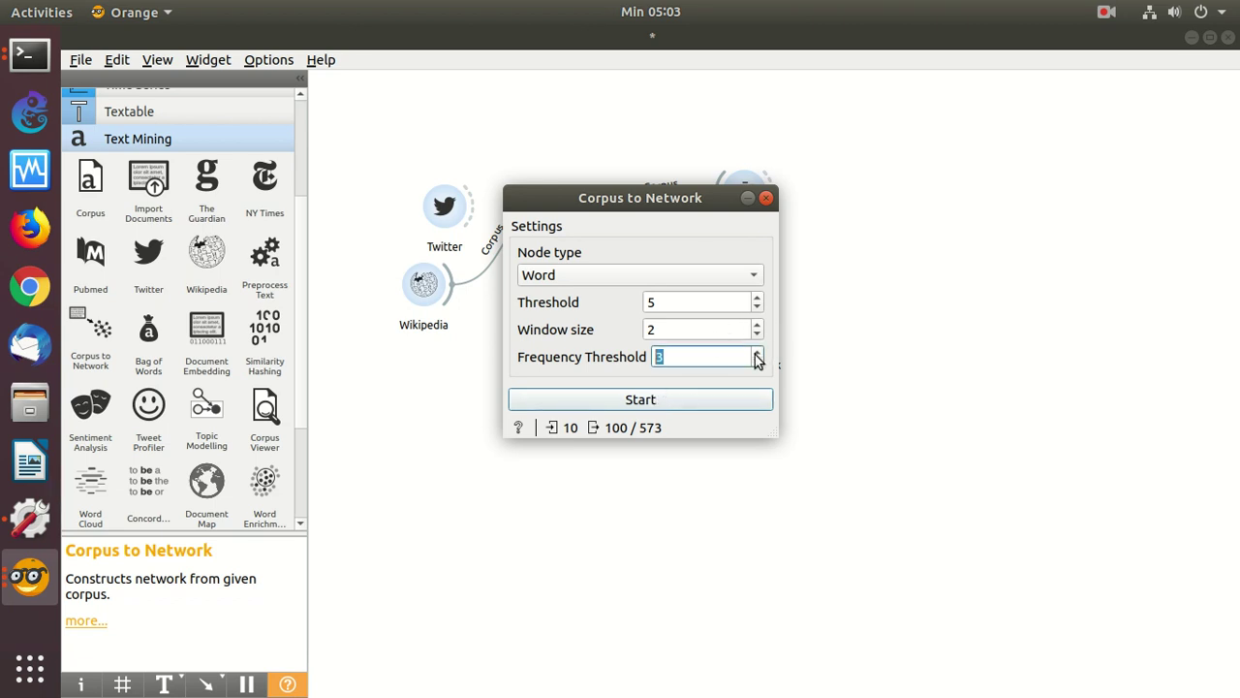
pyautogui.click(690, 405)
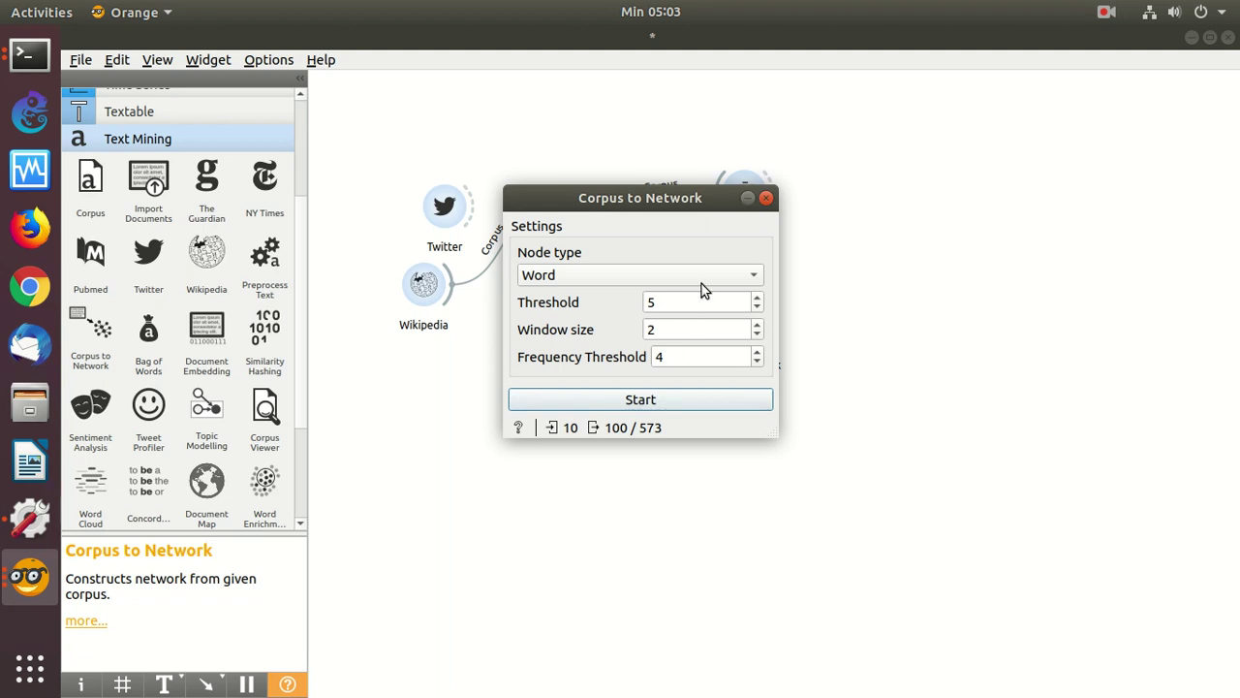
pyautogui.click(747, 198)
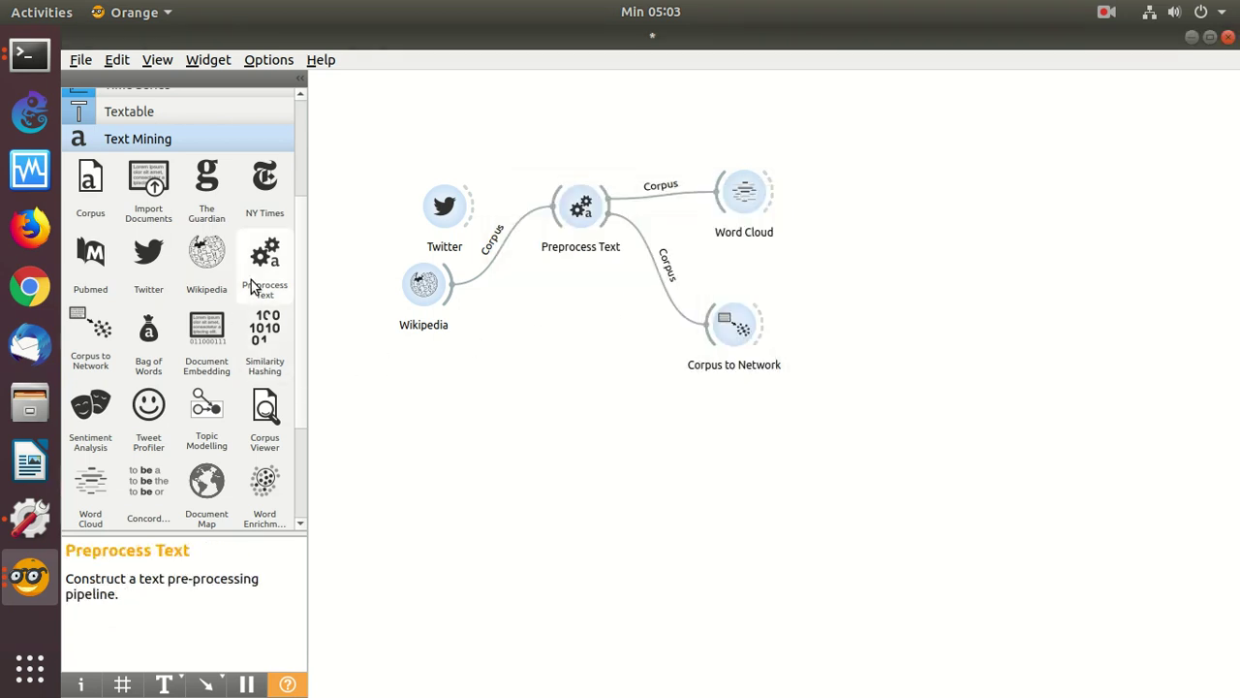
# - Add a Network Explorer widget from the Networks category beside Corpus to Network
pyautogui.scroll(3, 299, 230)
pyautogui.scroll(-5, 114, 351)
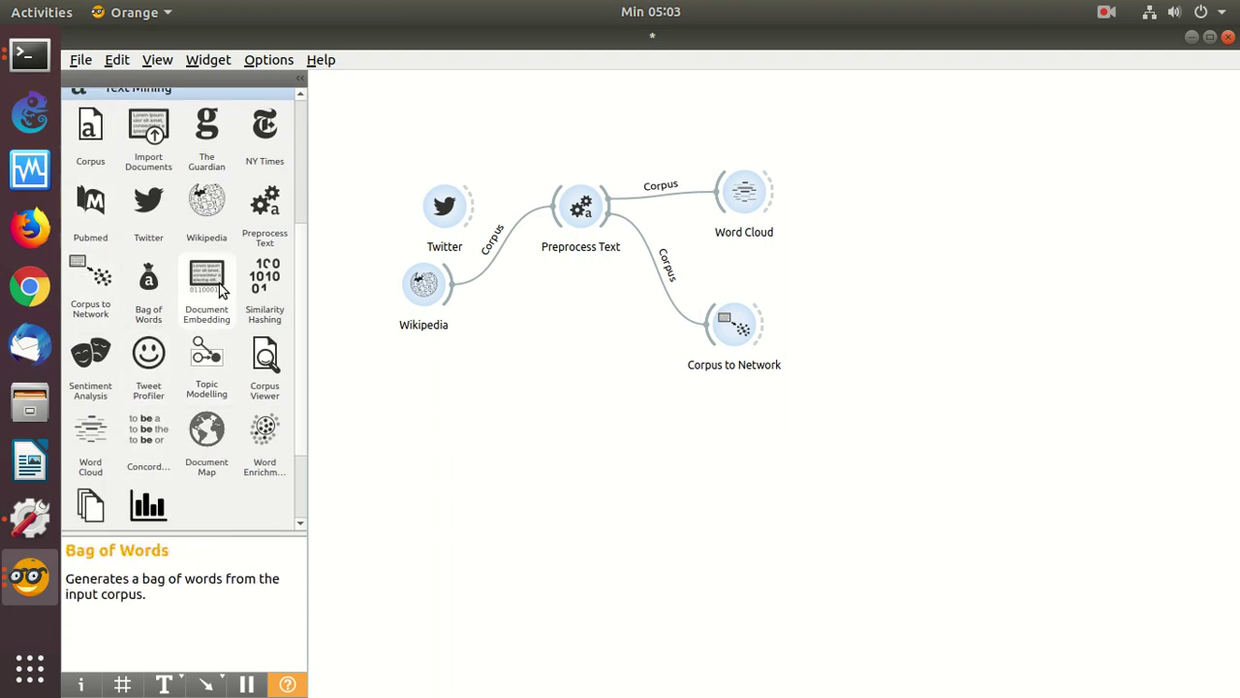
pyautogui.scroll(5, 297, 287)
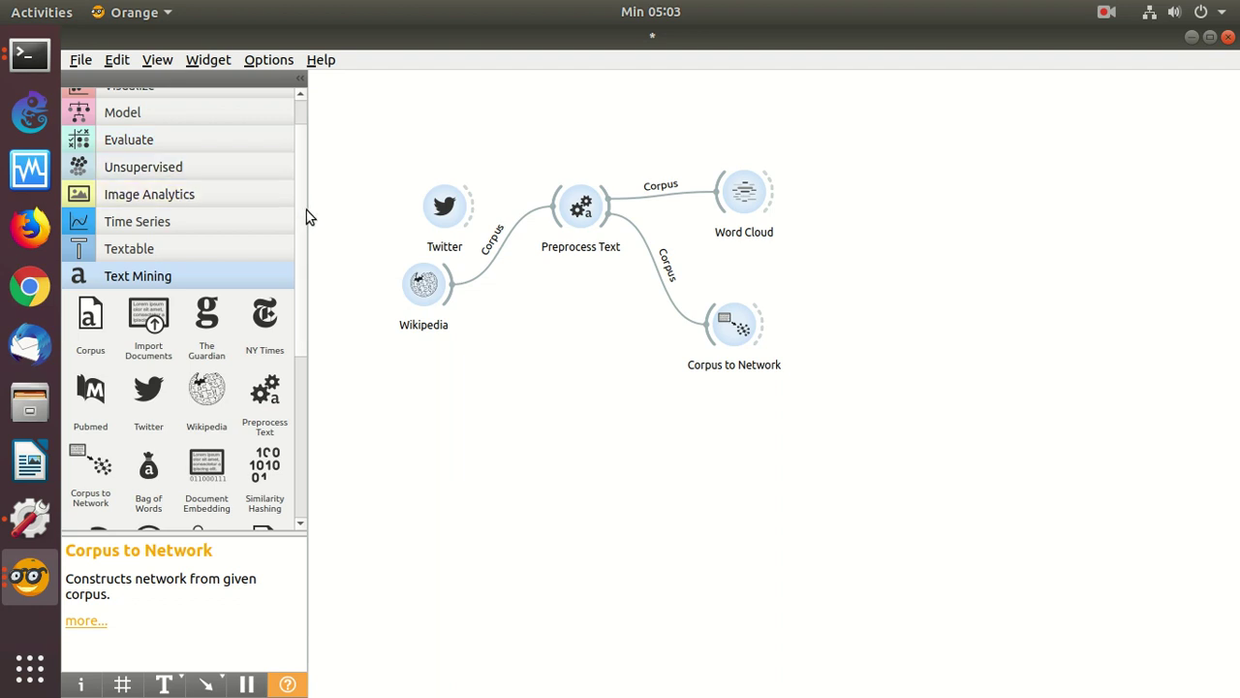
pyautogui.scroll(-5, 304, 285)
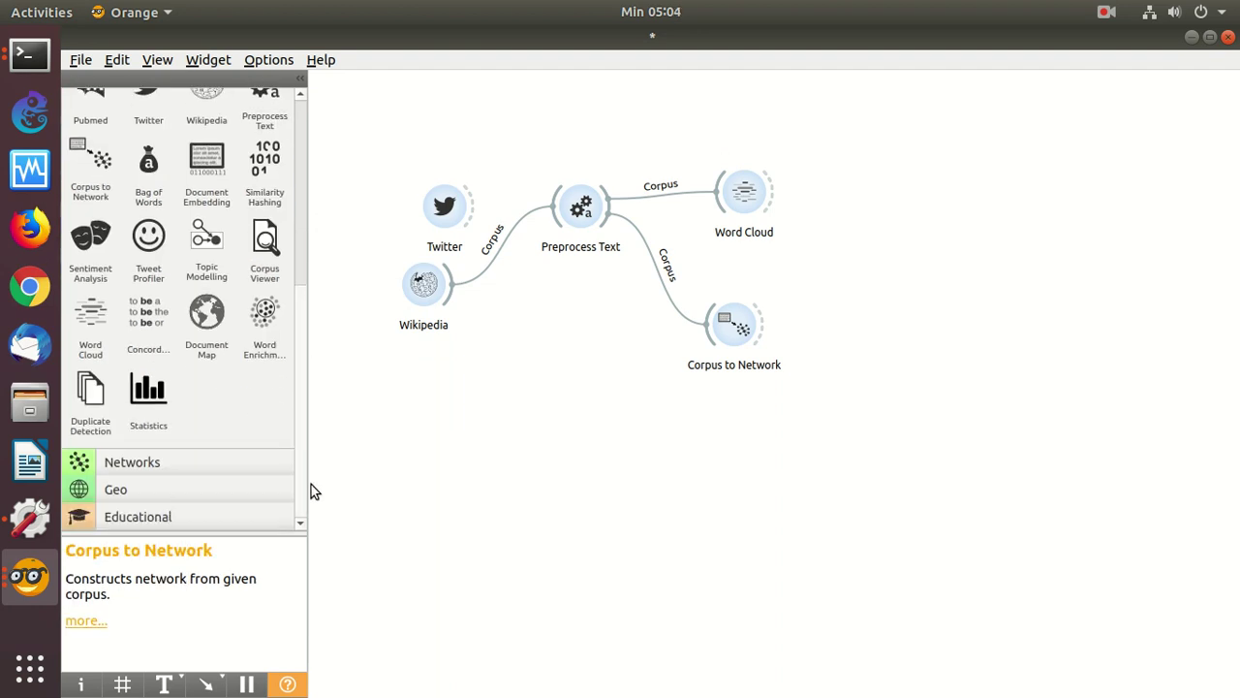
pyautogui.click(171, 471)
pyautogui.moveTo(167, 278); pyautogui.dragTo(915, 308)
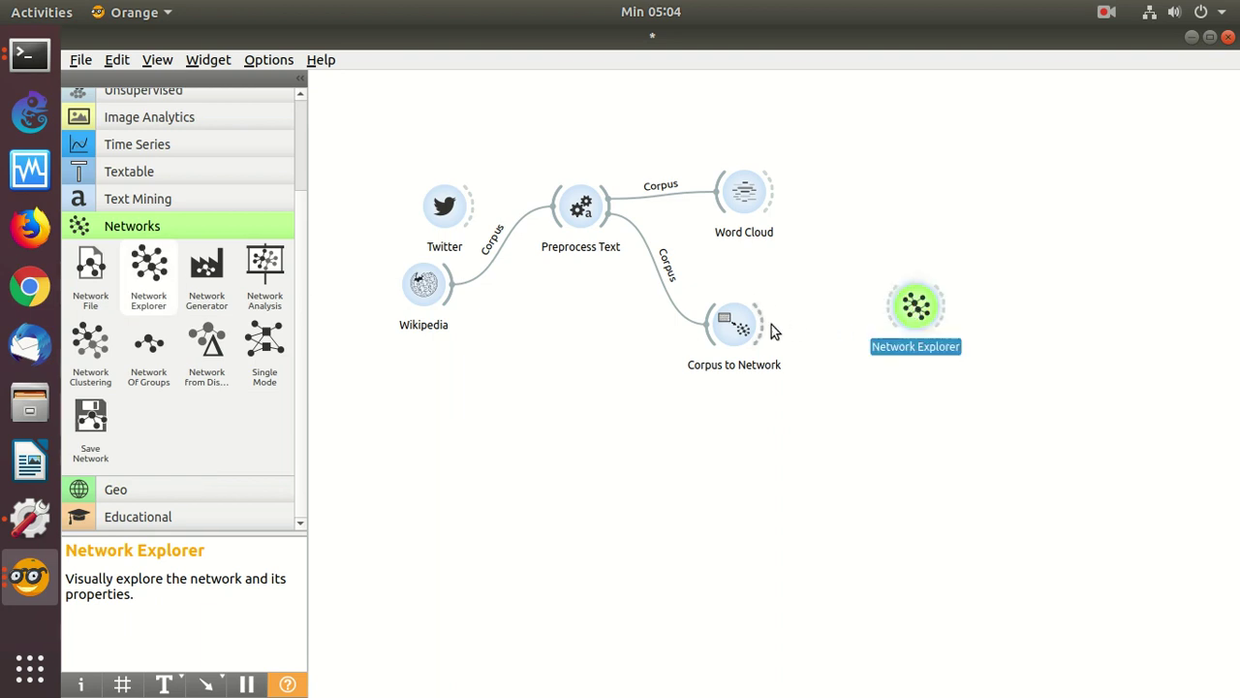
# - Link Corpus to Network to Network Explorer and re-layout the word network it displays
pyautogui.moveTo(760, 329); pyautogui.dragTo(906, 308)
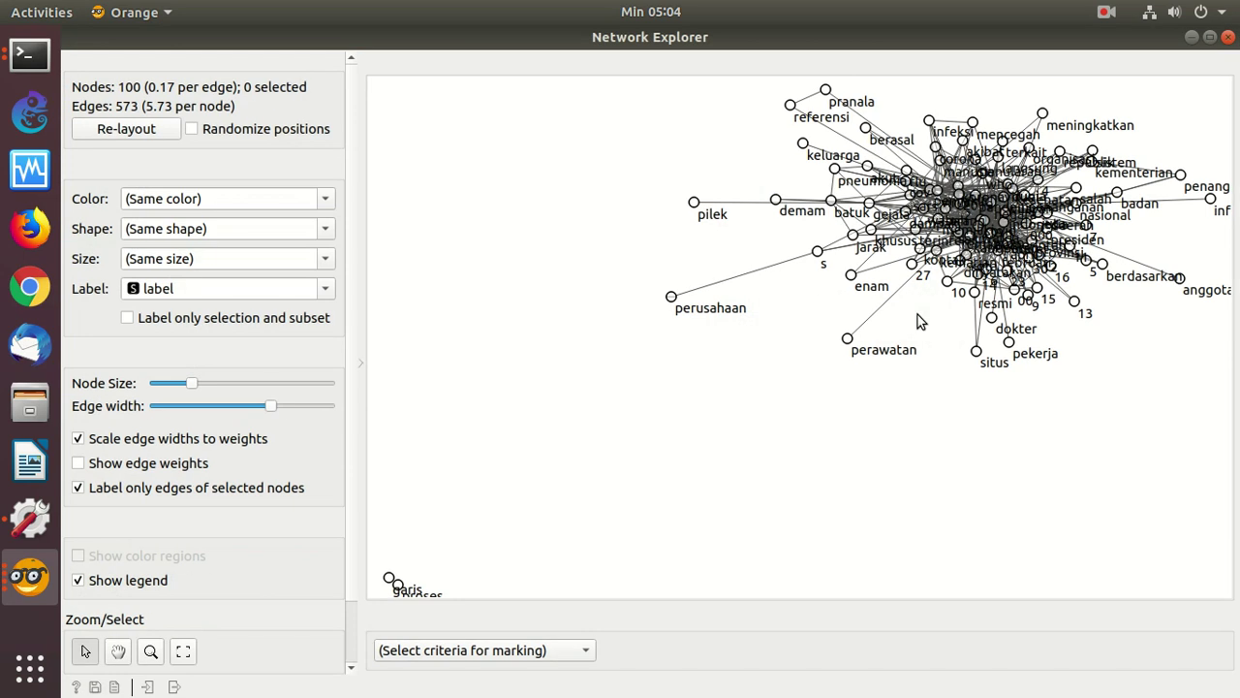
pyautogui.click(153, 133)
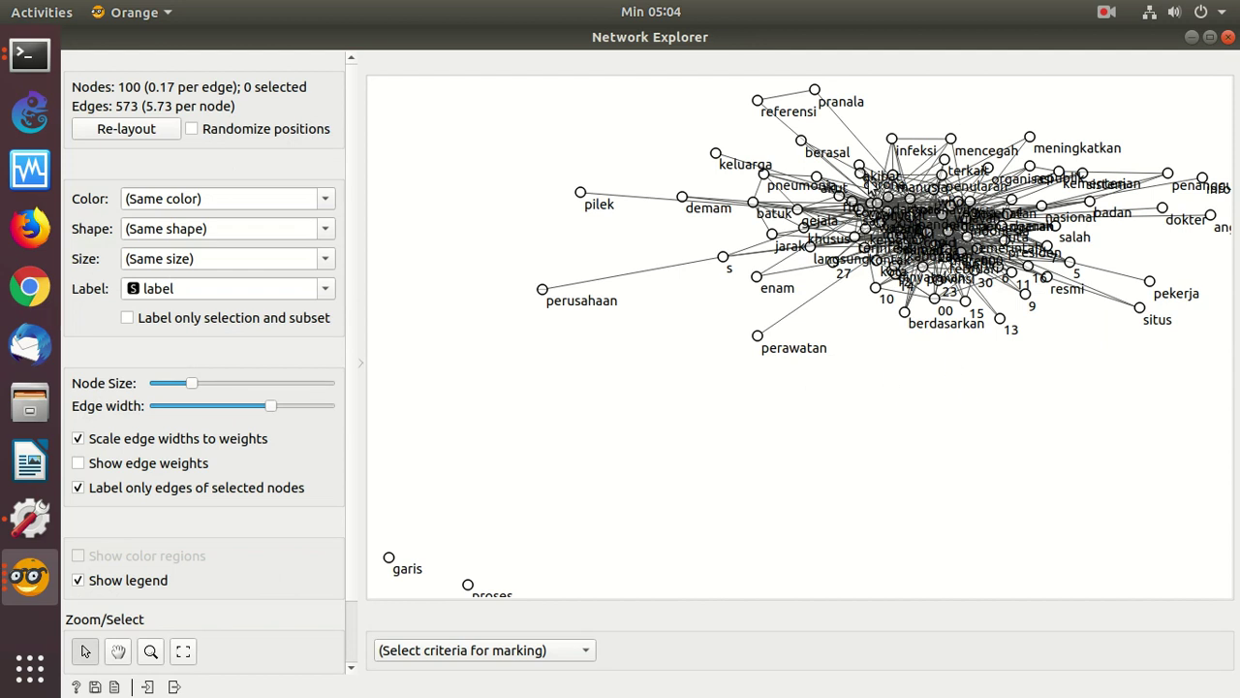
pyautogui.click(1191, 39)
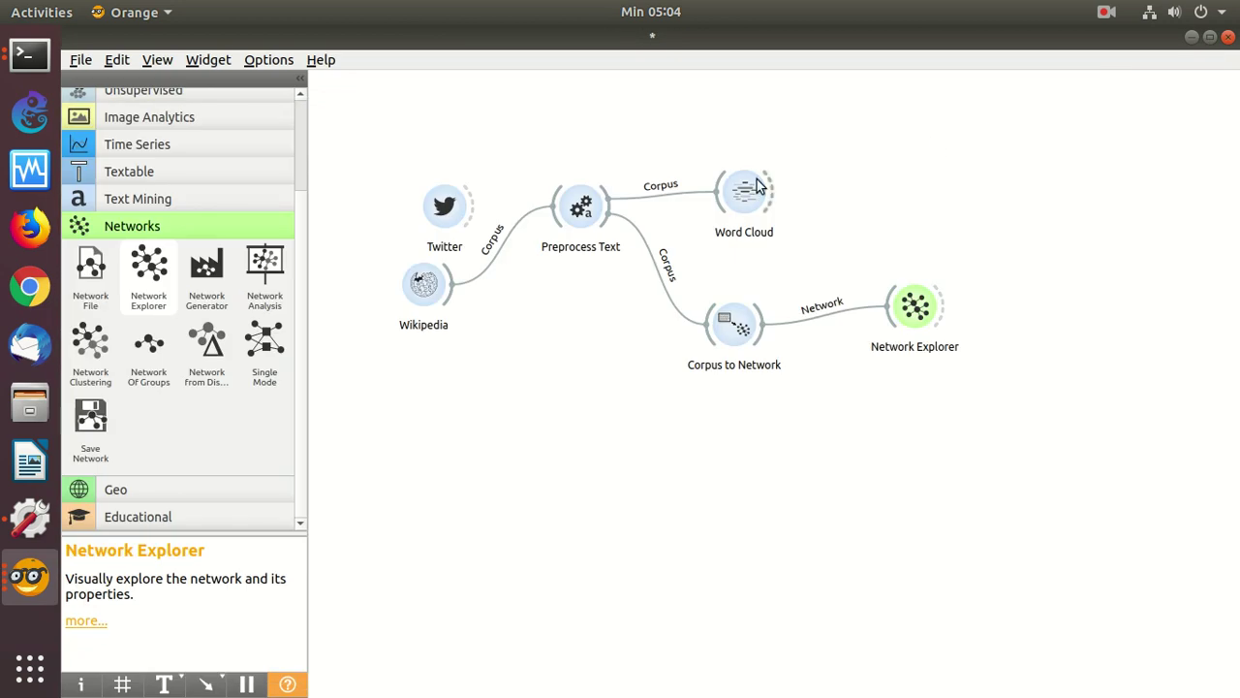
# - Limit the Preprocess Text filtering to the 30 most frequent tokens
pyautogui.doubleClick(581, 215)
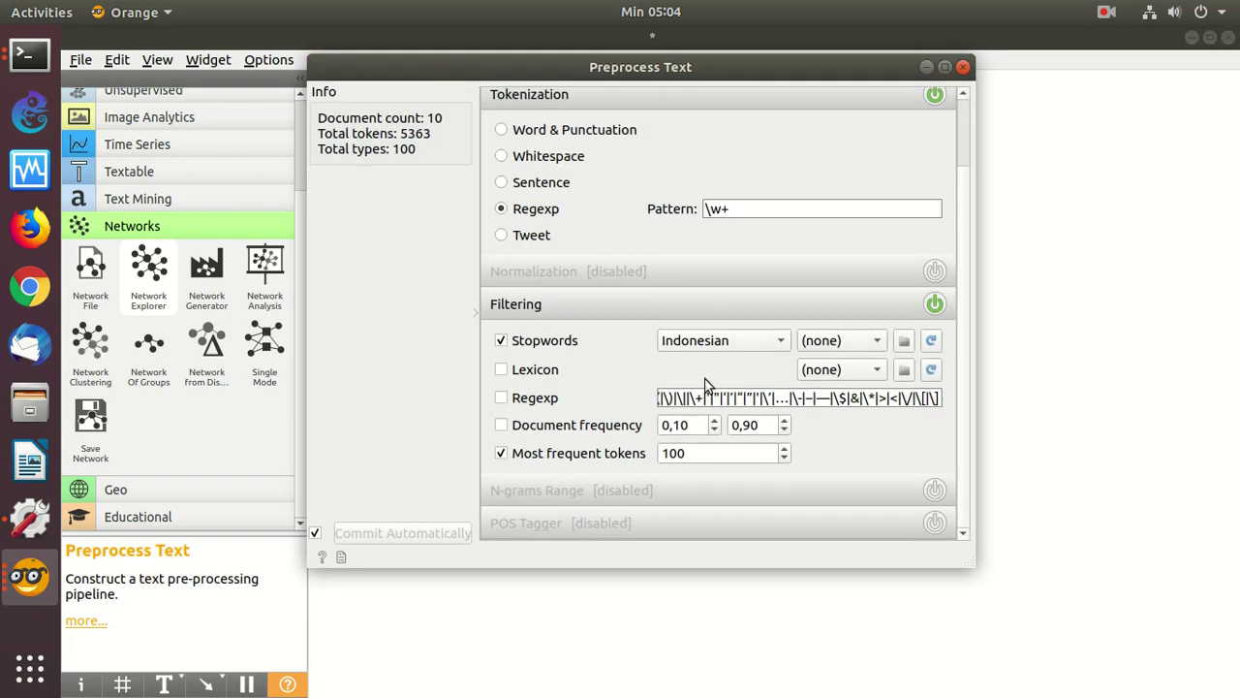
pyautogui.moveTo(737, 458); pyautogui.dragTo(651, 433)
pyautogui.write('30')
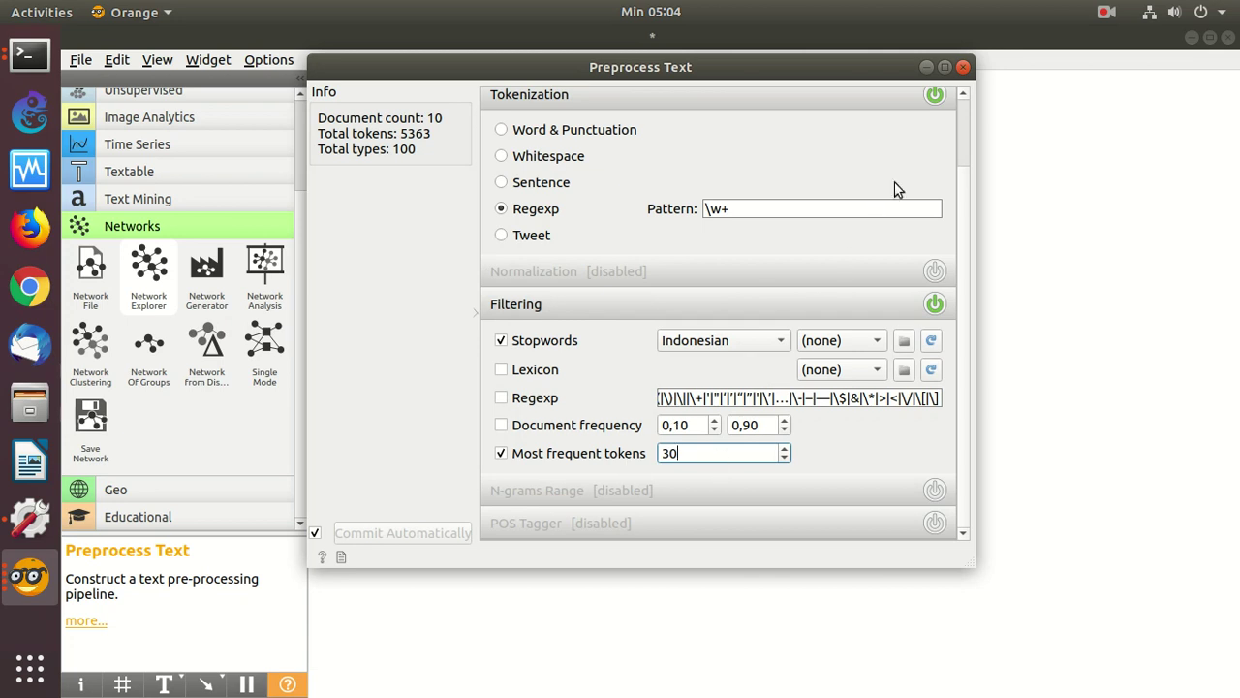
pyautogui.click(963, 68)
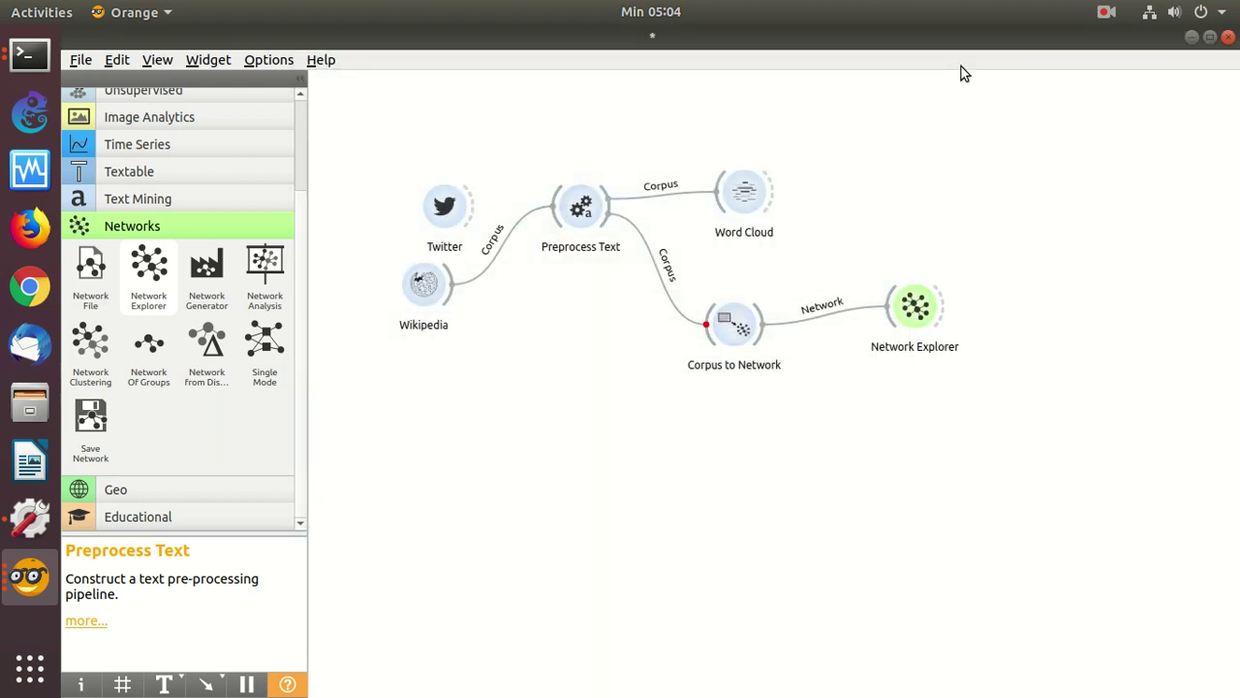
# - Re-layout the reduced word network in Network Explorer and minimize its window
pyautogui.doubleClick(920, 310)
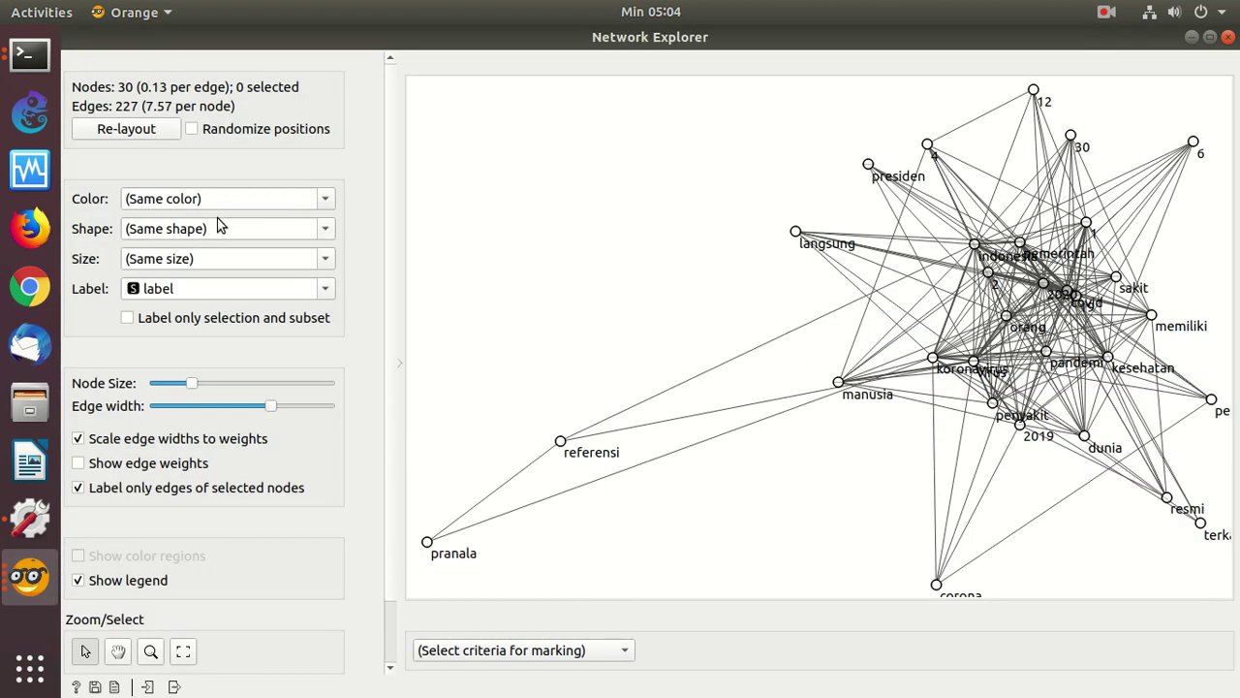
pyautogui.click(133, 141)
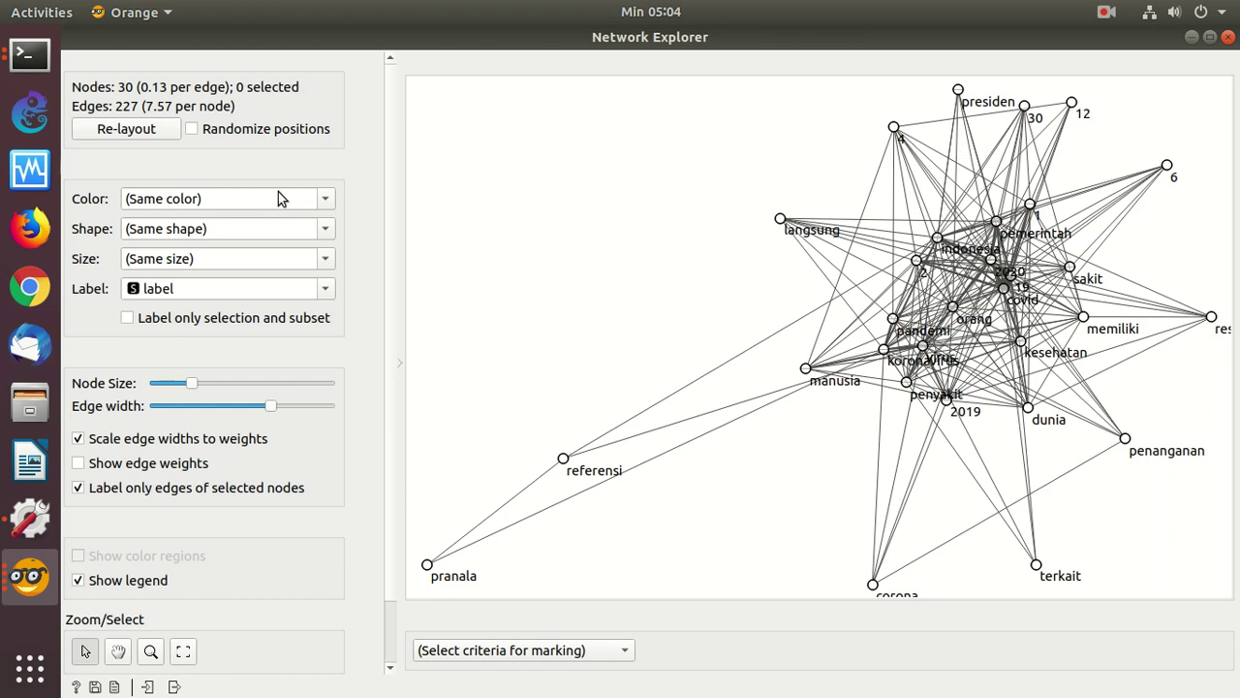
pyautogui.click(1192, 37)
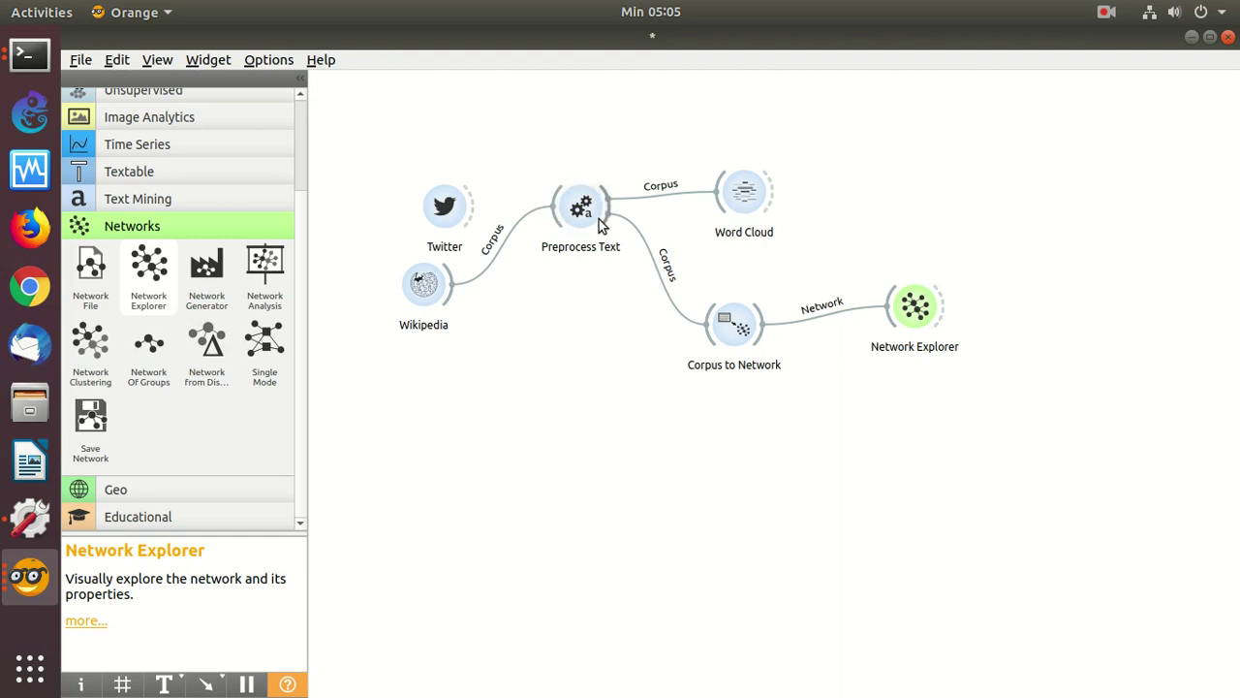
# - Reopen Network Explorer to examine how the words are connected, and minimize it again
pyautogui.click(914, 310)
pyautogui.doubleClick(913, 310)
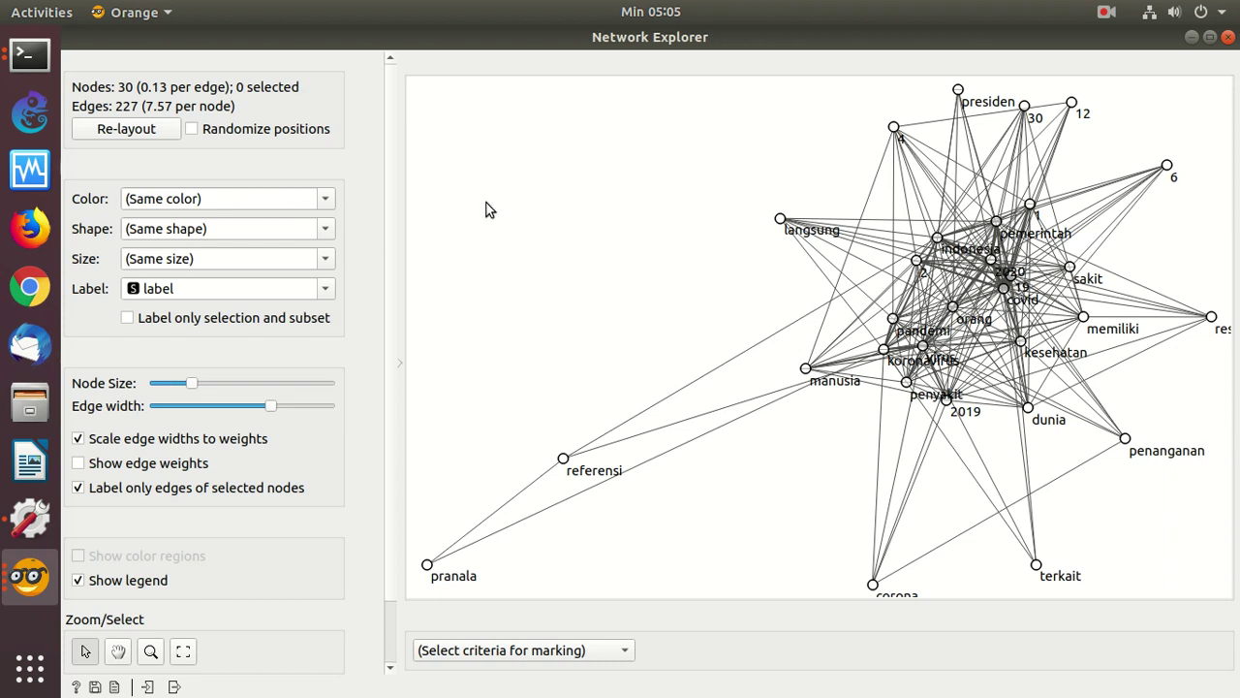
pyautogui.click(1192, 36)
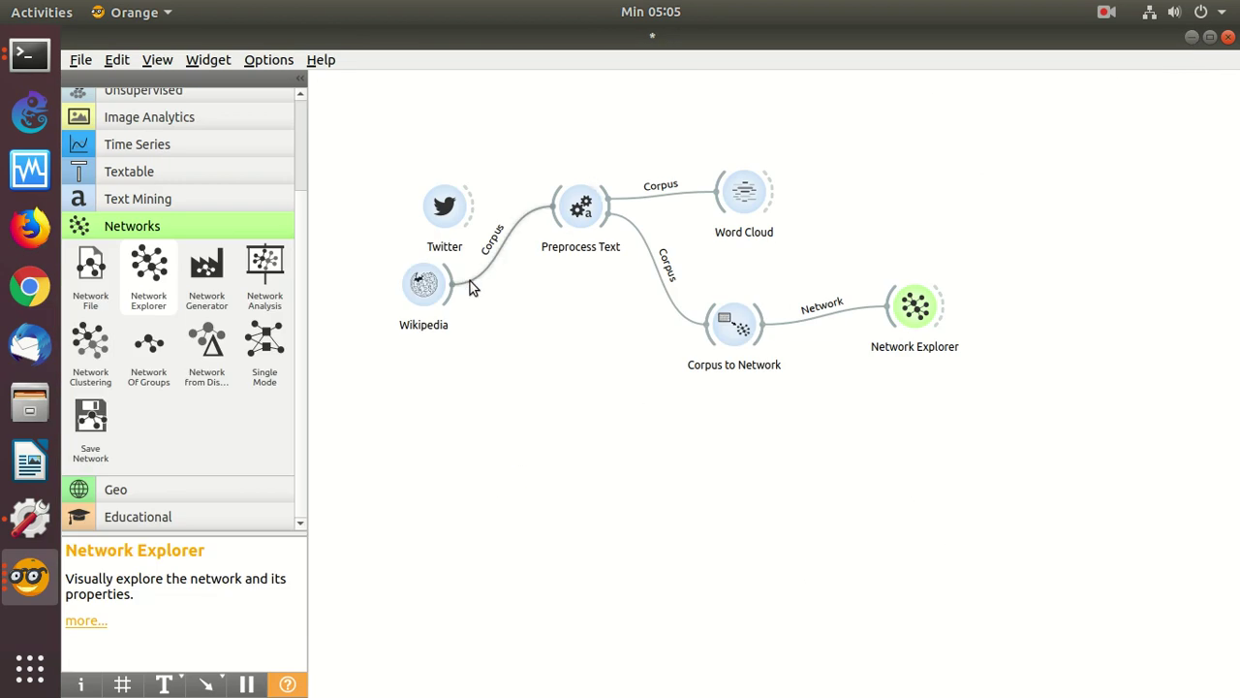
# - Remove the Corpus link between Wikipedia and Preprocess Text, and add an NY Times widget below Wikipedia
pyautogui.rightClick(480, 283)
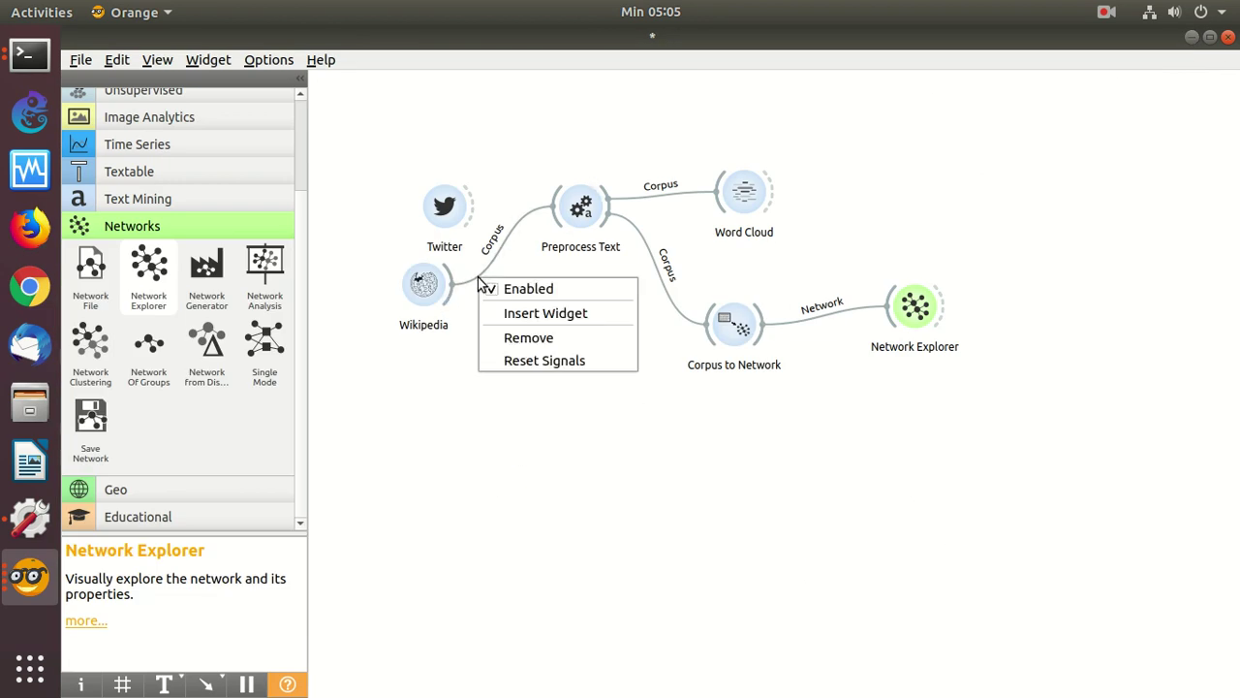
pyautogui.click(526, 335)
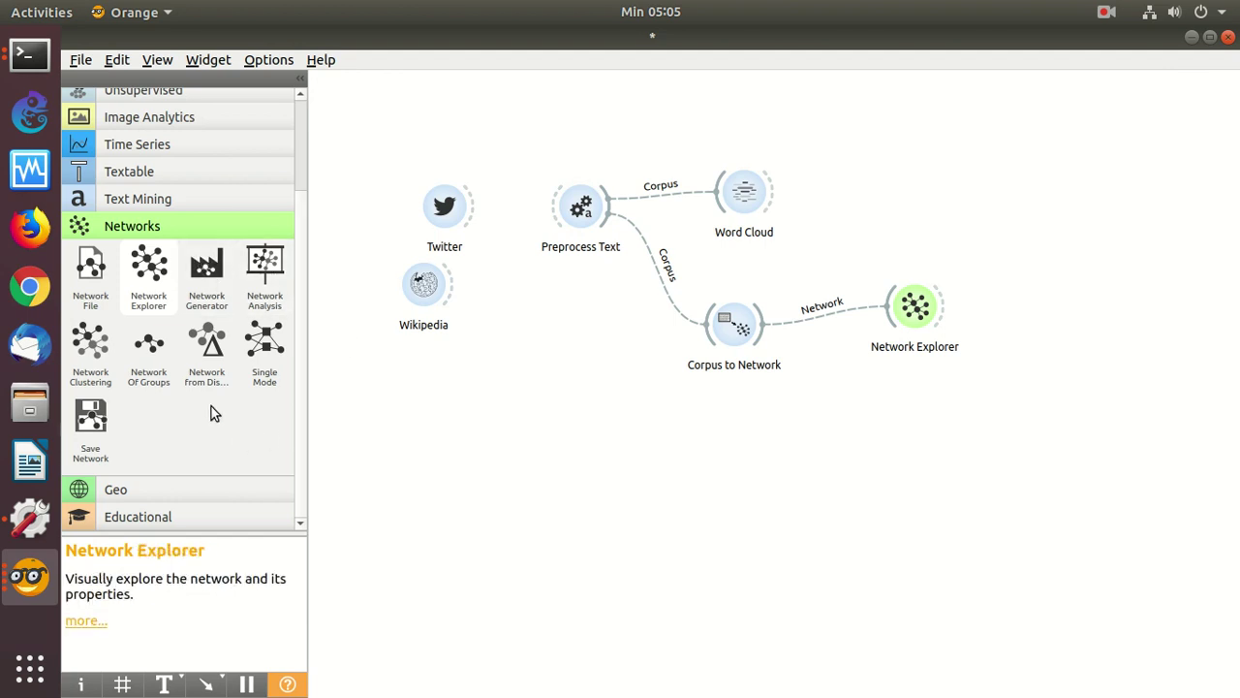
pyautogui.click(149, 200)
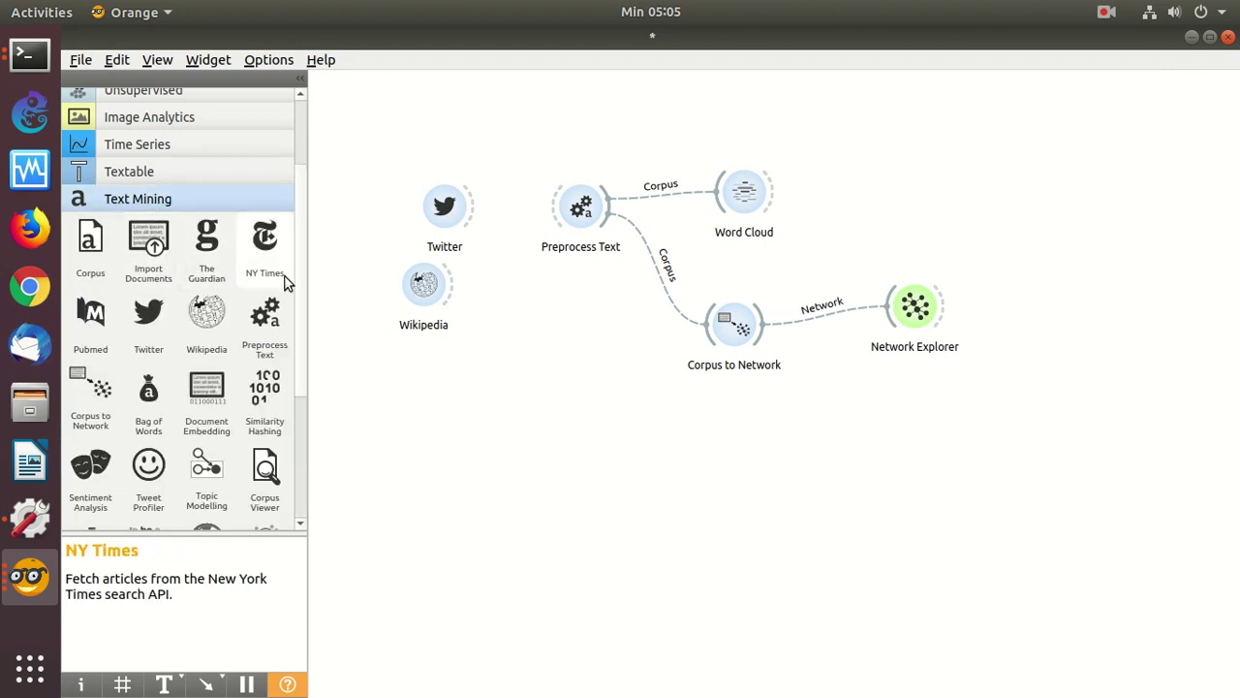
pyautogui.moveTo(266, 237); pyautogui.dragTo(452, 412)
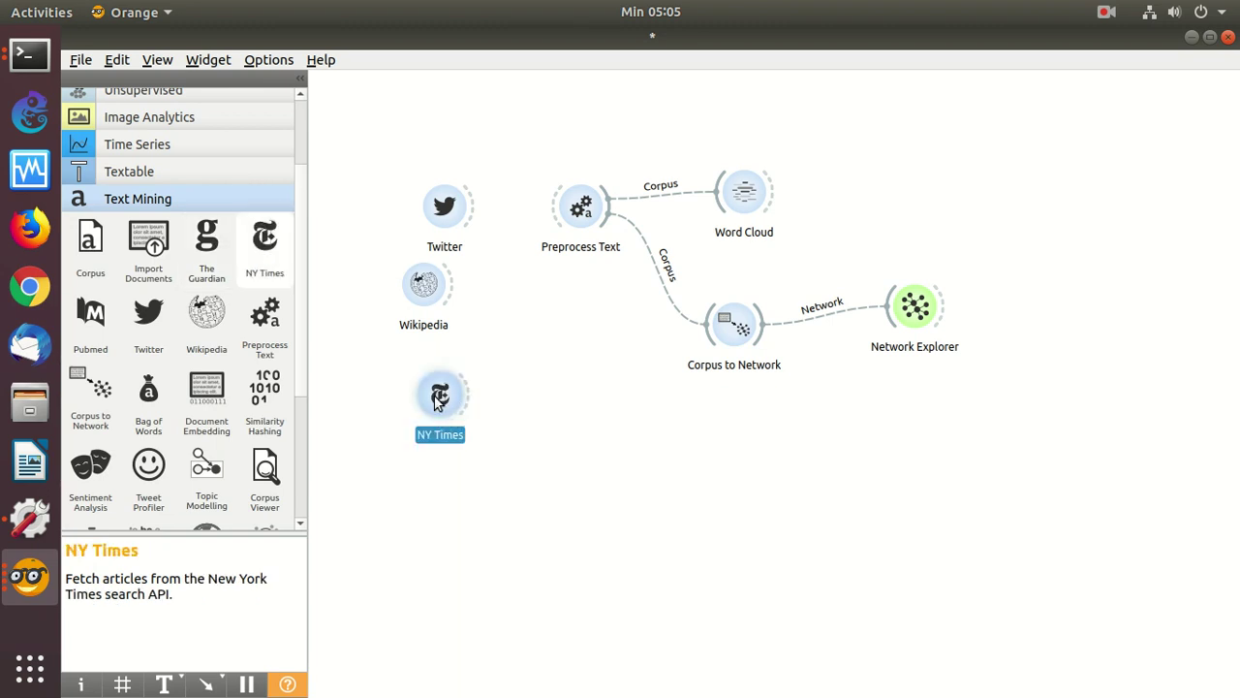
# - Add snippet, lead paragraph, subject keywords and creative works to the NY Times text fields, and start the search for indonesia
pyautogui.doubleClick(437, 402)
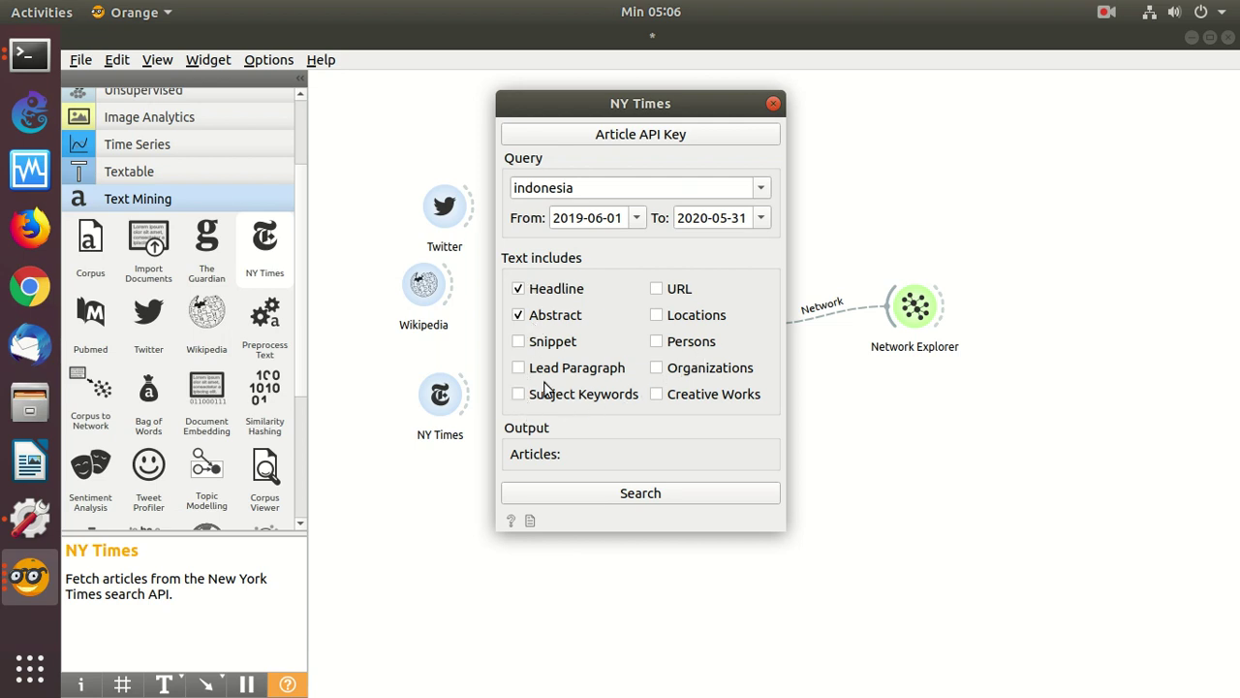
pyautogui.click(520, 343)
pyautogui.click(519, 368)
pyautogui.click(519, 395)
pyautogui.click(659, 395)
pyautogui.click(628, 496)
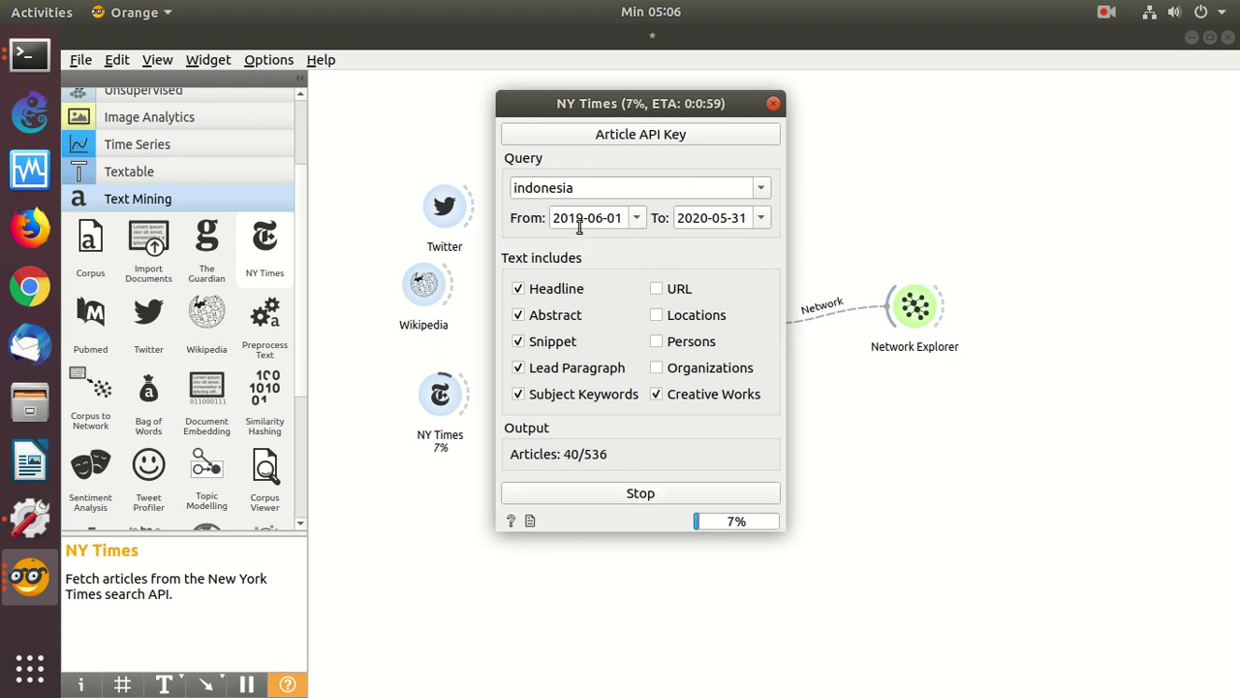
pyautogui.click(636, 219)
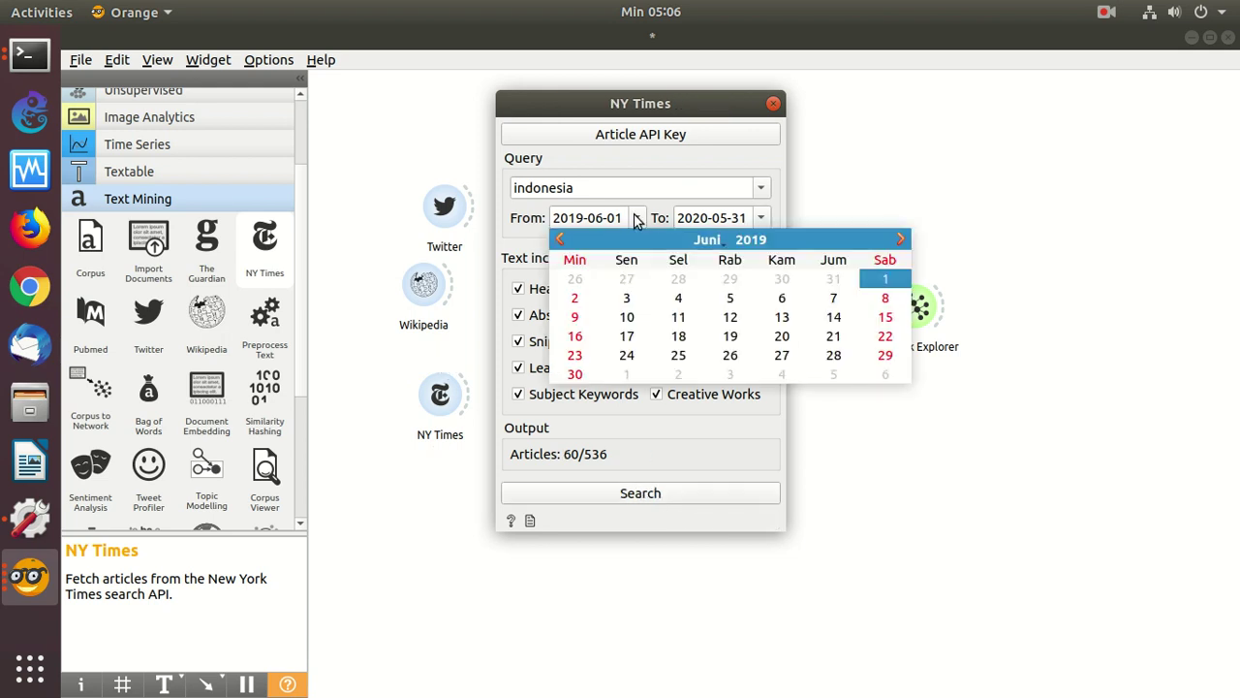
pyautogui.click(900, 240)
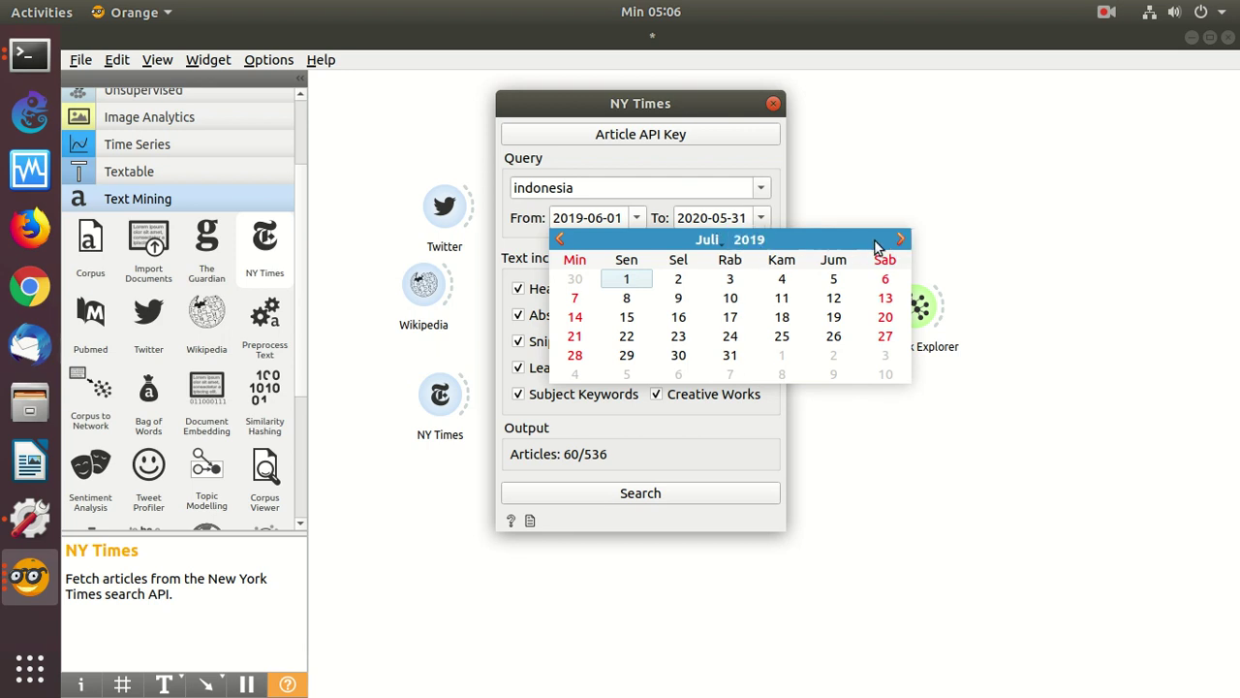
pyautogui.click(900, 241)
pyautogui.click(900, 241)
pyautogui.click(900, 240)
pyautogui.click(900, 241)
pyautogui.click(900, 240)
pyautogui.click(900, 240)
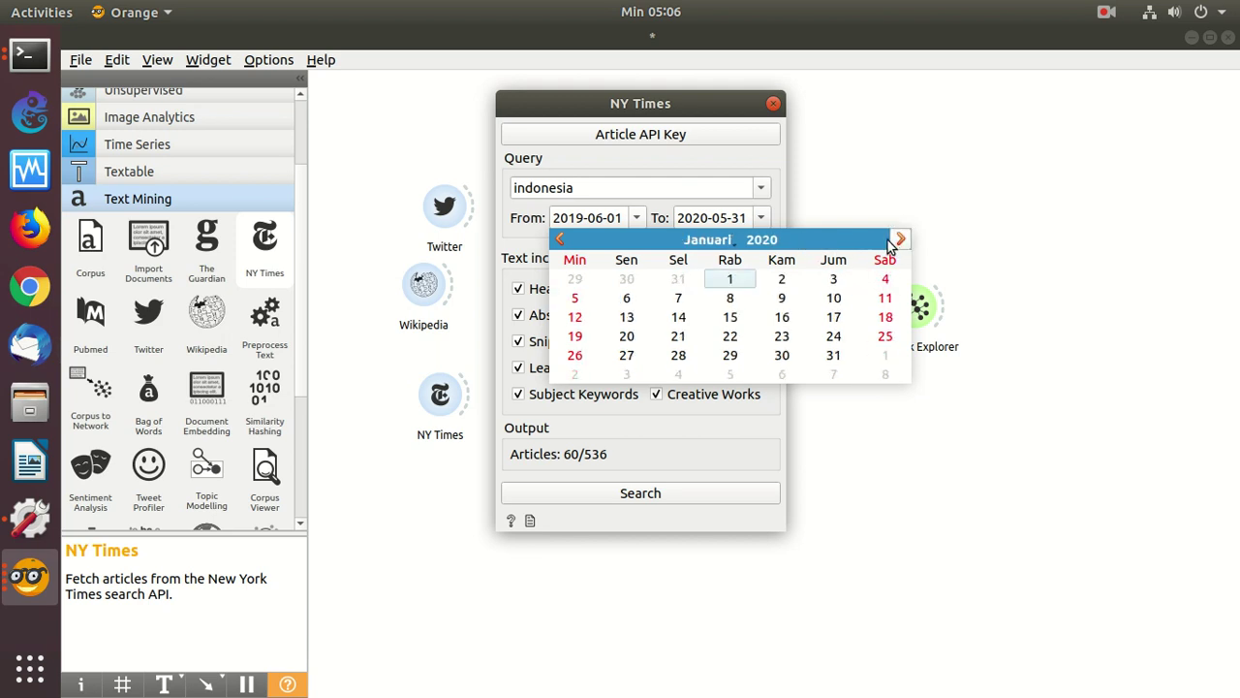
pyautogui.click(837, 206)
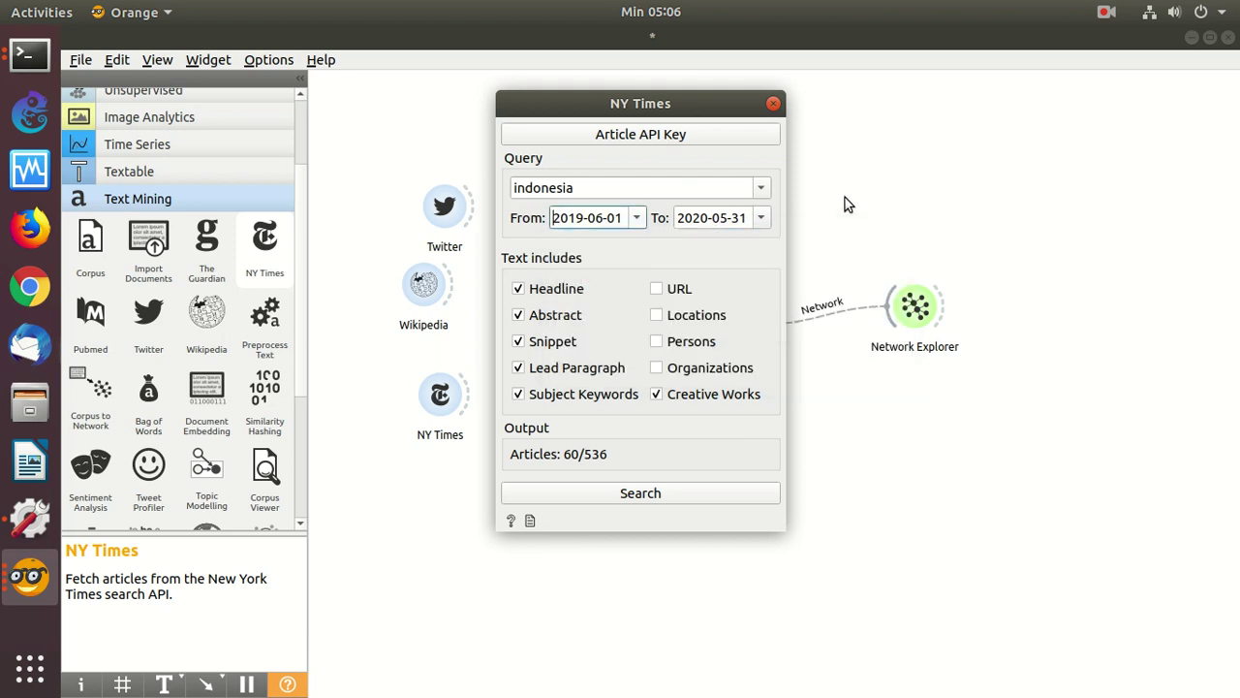
pyautogui.click(635, 218)
pyautogui.click(900, 240)
pyautogui.click(900, 240)
pyautogui.click(900, 240)
pyautogui.click(900, 240)
pyautogui.click(900, 240)
pyautogui.click(900, 240)
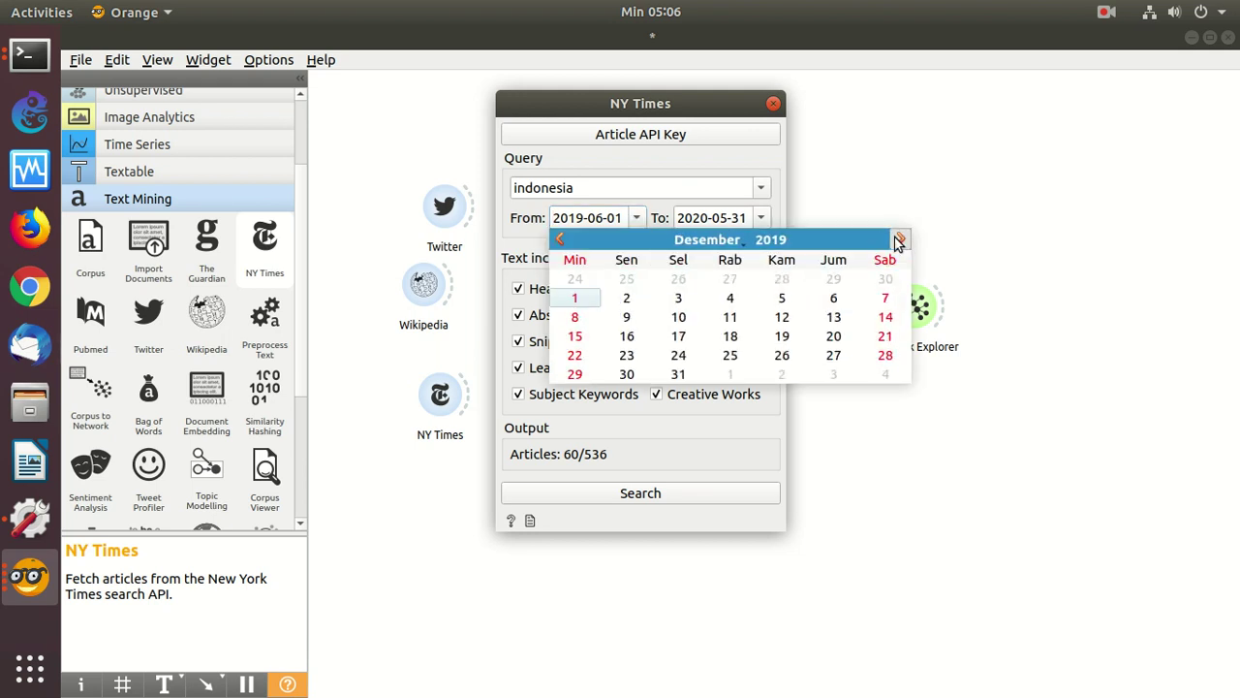
pyautogui.click(900, 241)
pyautogui.click(760, 241)
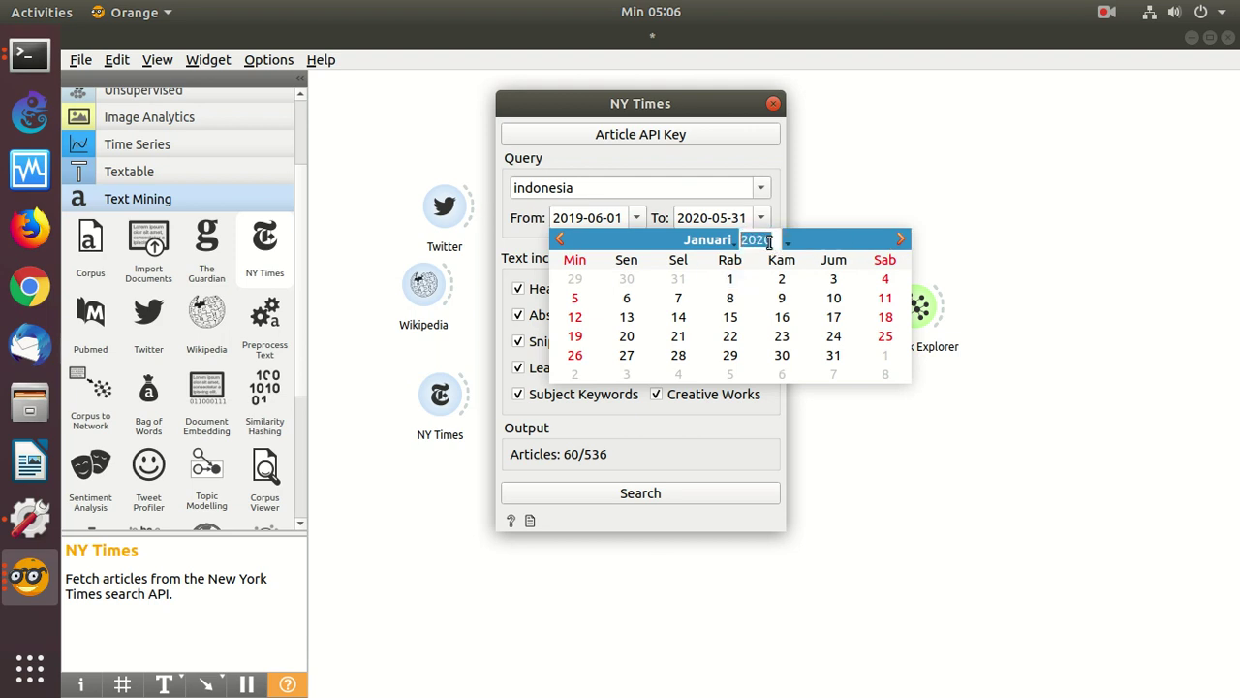
pyautogui.click(729, 245)
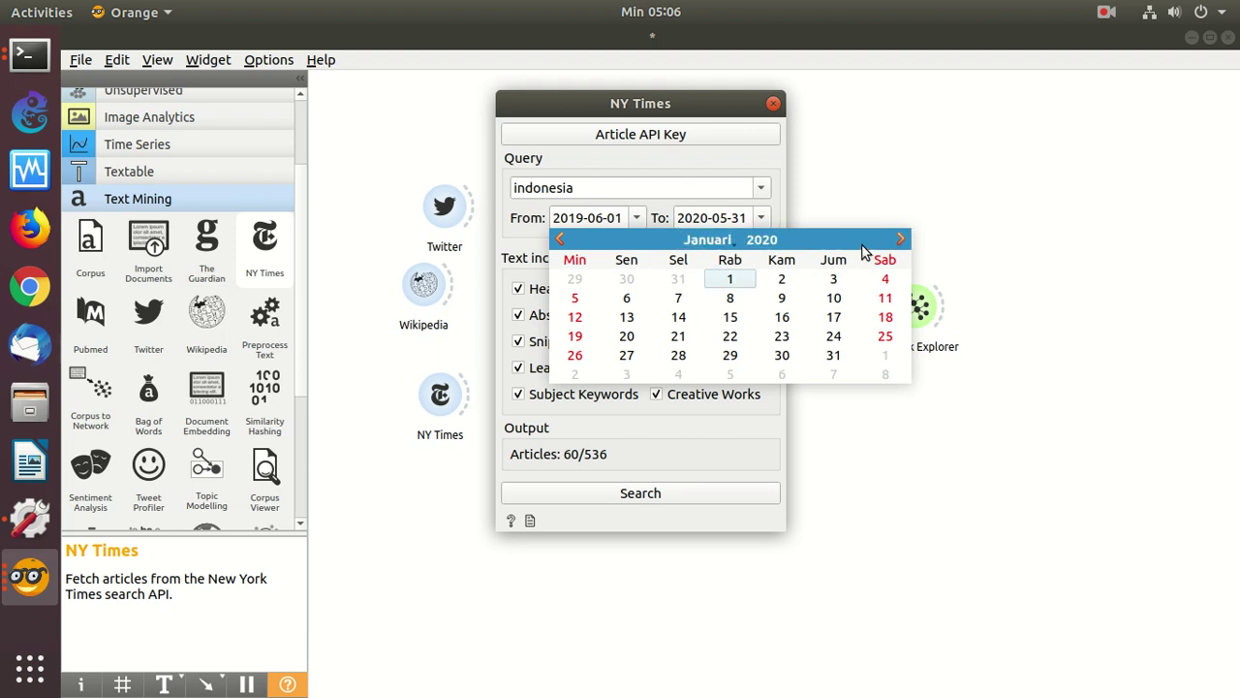
pyautogui.press('Escape')
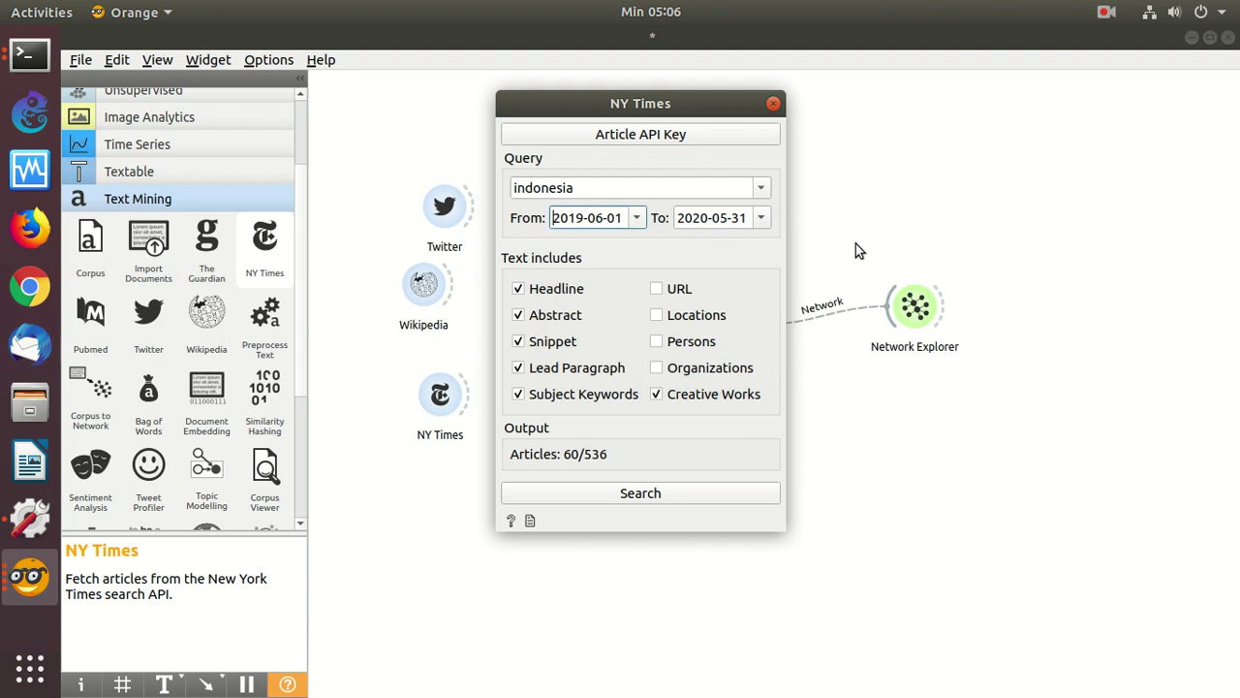
# - Try to overwrite the year of the NY Times query's From date directly in the field
pyautogui.press('BackSpace')
pyautogui.press('BackSpace')
pyautogui.press('BackSpace')
pyautogui.write('02')
pyautogui.press('BackSpace')
pyautogui.write('19')
pyautogui.press('BackSpace')
pyautogui.press('BackSpace')
pyautogui.write('2')
pyautogui.press('BackSpace')
pyautogui.write('1')
pyautogui.press('BackSpace')
pyautogui.write('2')
pyautogui.press('BackSpace')
pyautogui.write('19')
# - Set the From date of the NY Times query to 2020-01-01
pyautogui.click(637, 219)
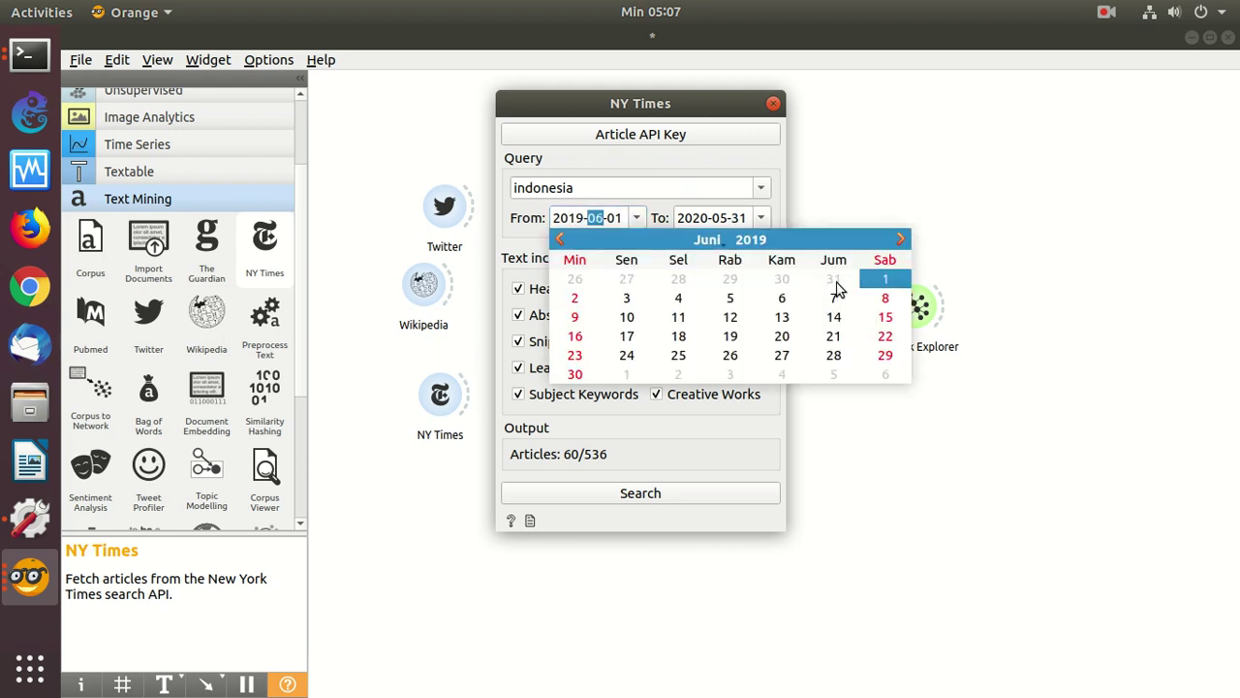
pyautogui.click(901, 241)
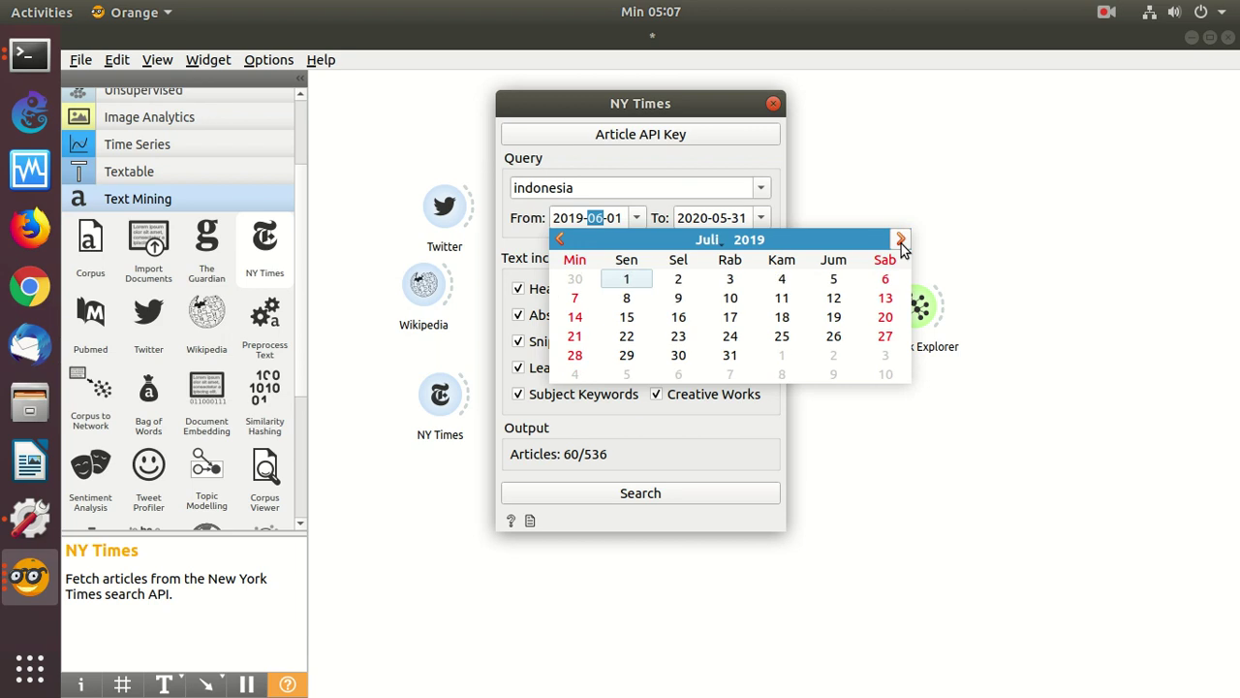
pyautogui.click(901, 240)
pyautogui.click(901, 240)
pyautogui.click(901, 241)
pyautogui.click(902, 240)
pyautogui.click(901, 240)
pyautogui.click(901, 240)
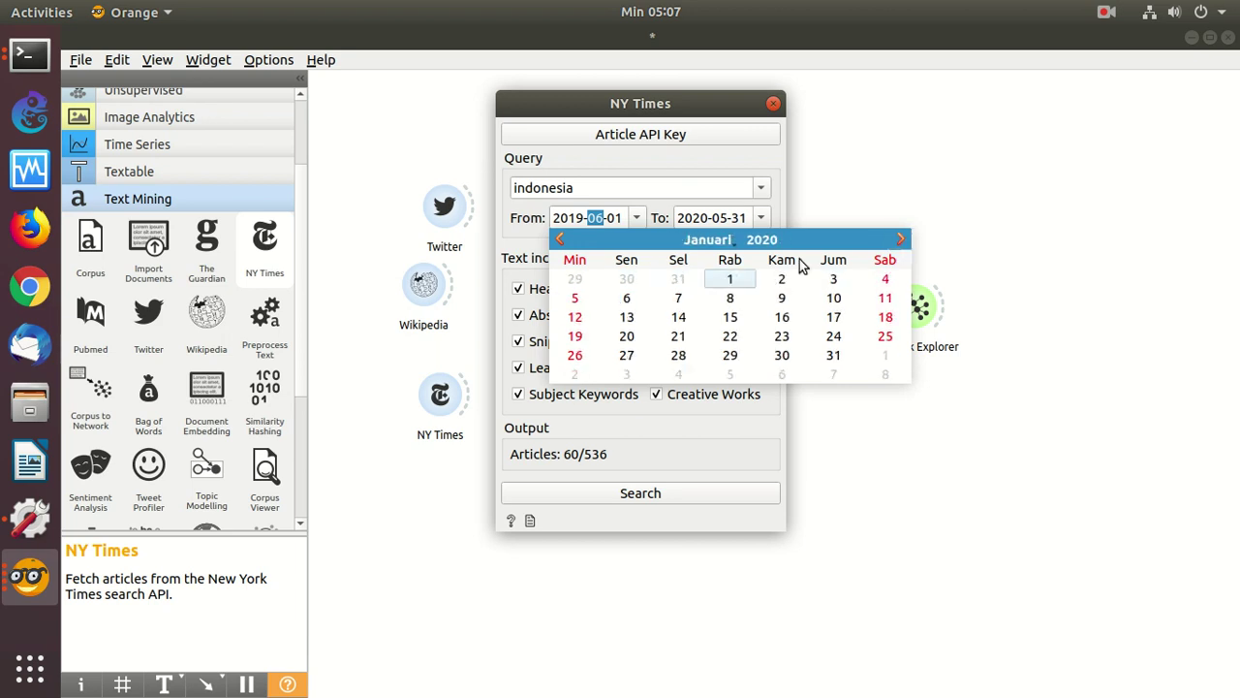
pyautogui.click(728, 282)
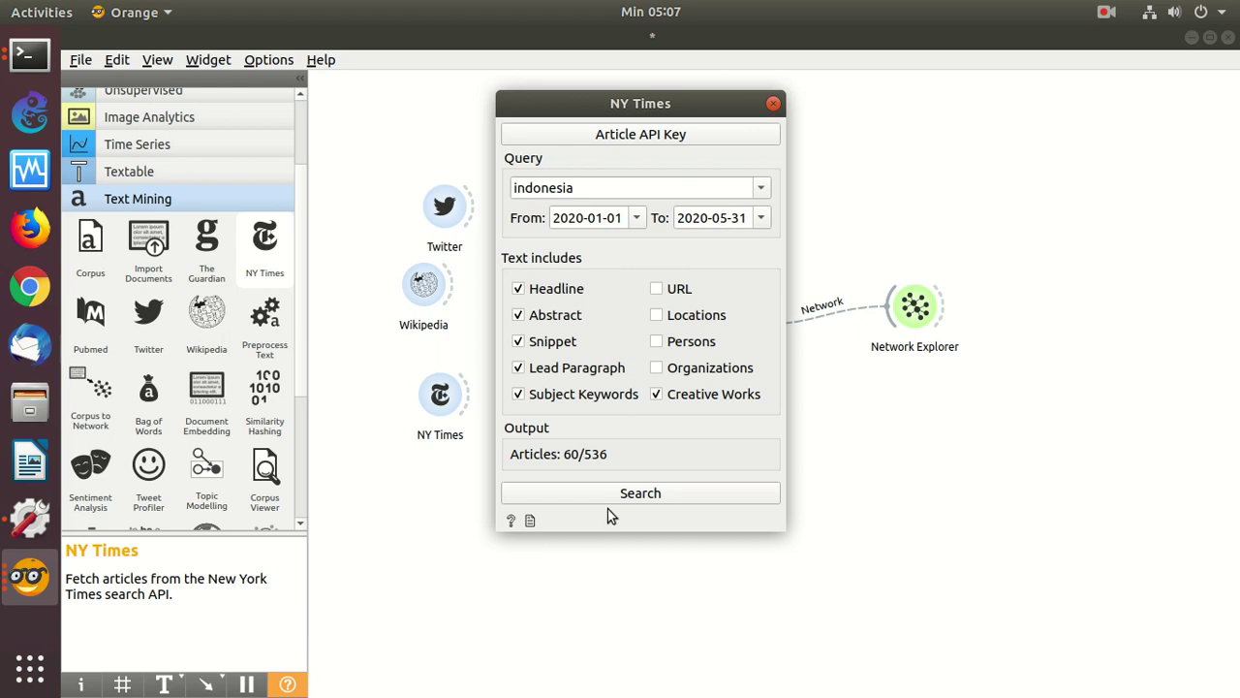
# - Set the From date of the NY Times query to 2020-04-01, and run the search again before closing its dialog
pyautogui.click(637, 219)
pyautogui.click(897, 240)
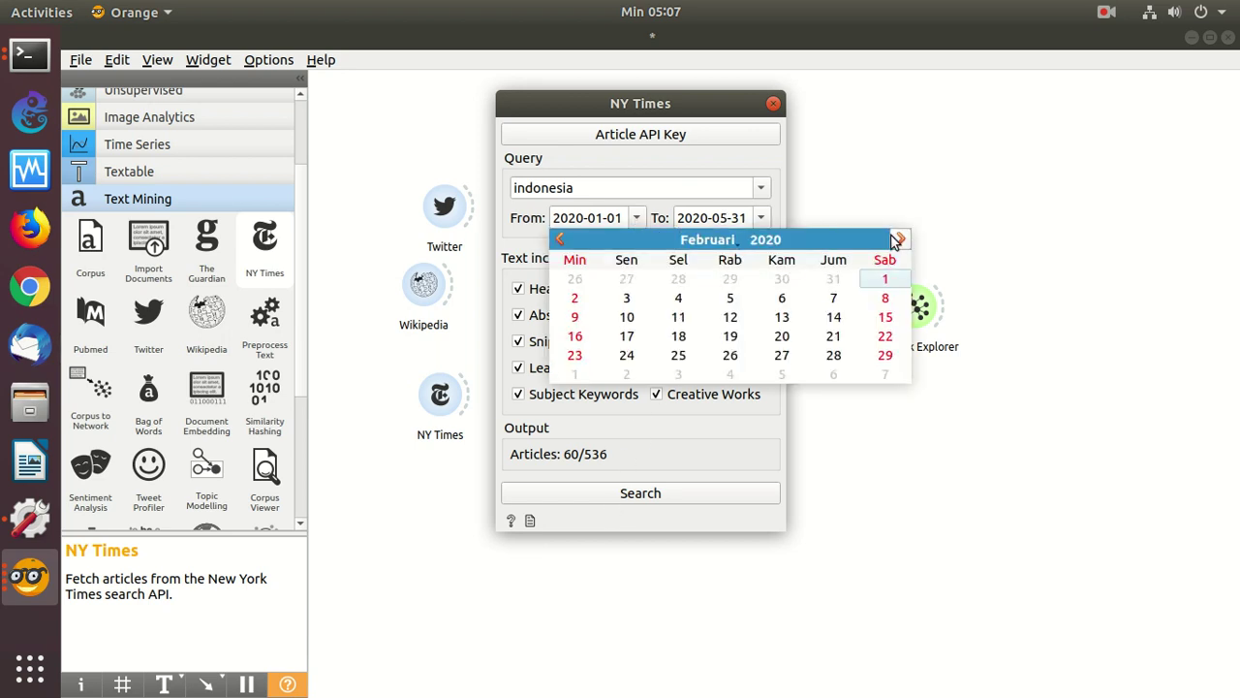
pyautogui.click(897, 239)
pyautogui.click(897, 240)
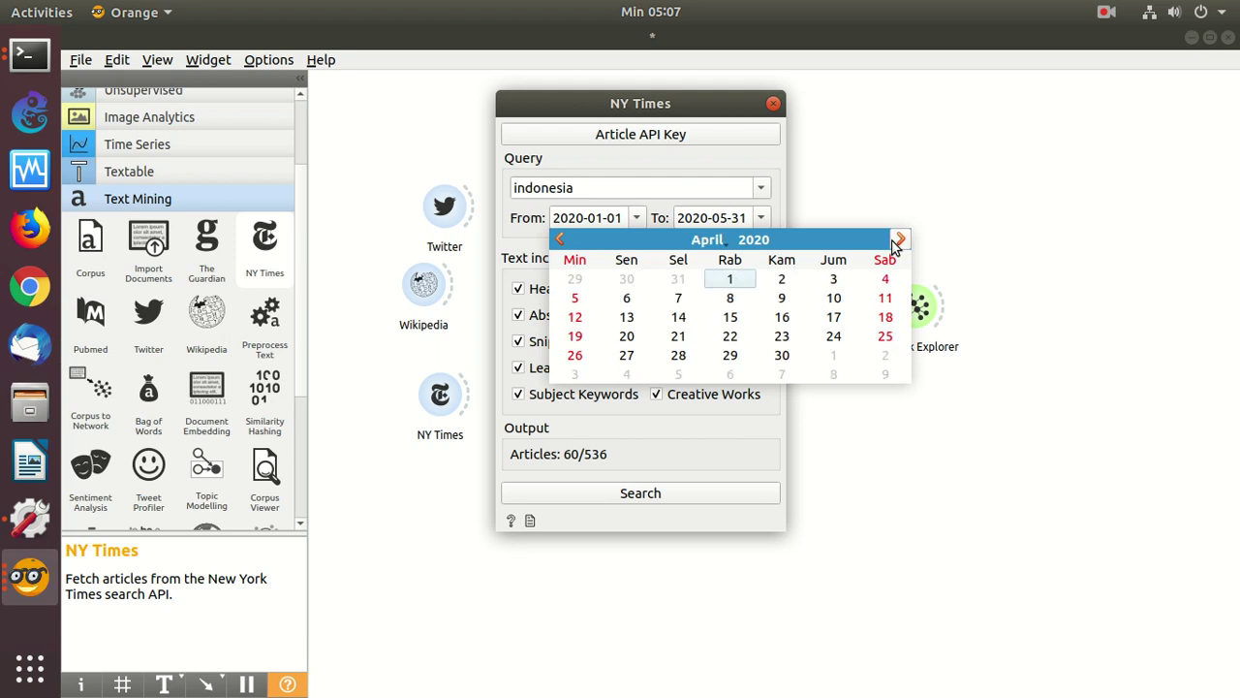
pyautogui.click(897, 239)
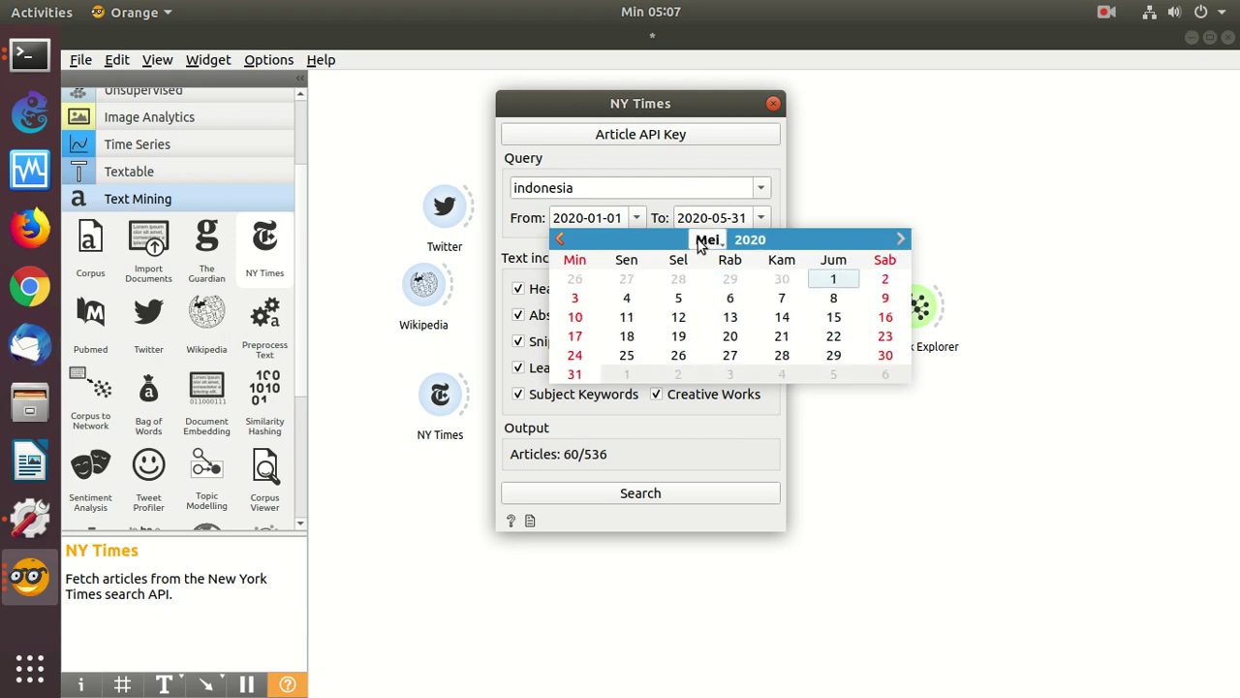
pyautogui.click(561, 241)
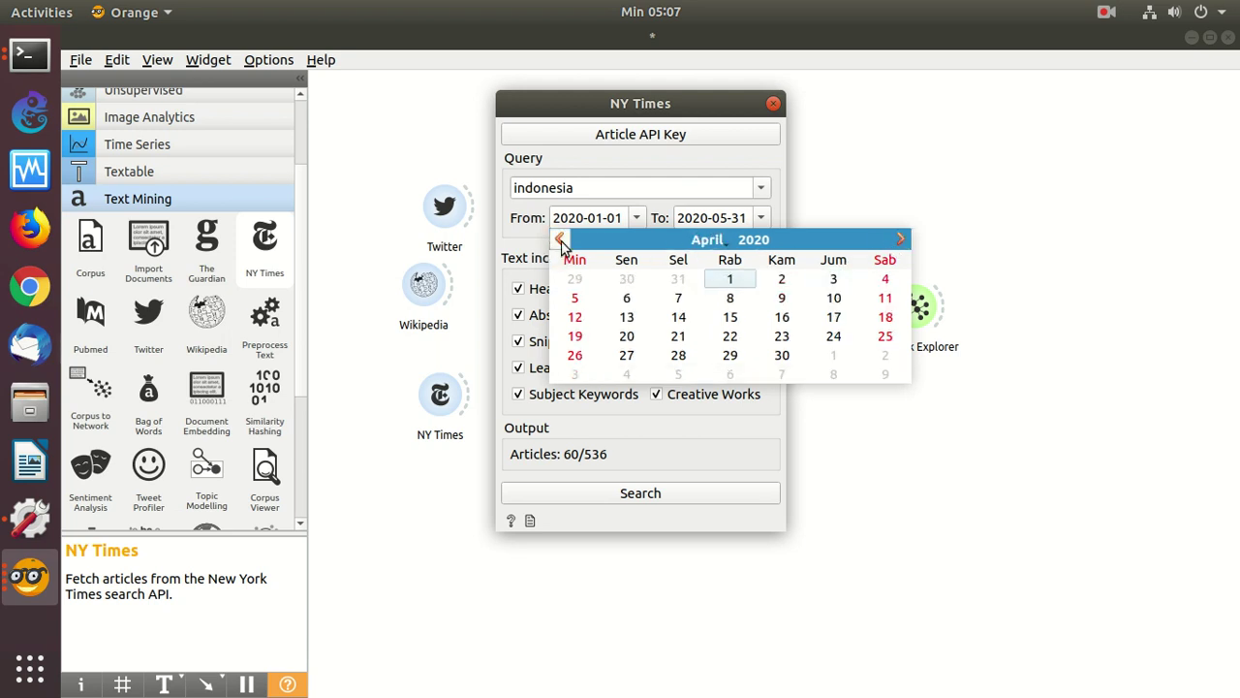
pyautogui.click(735, 282)
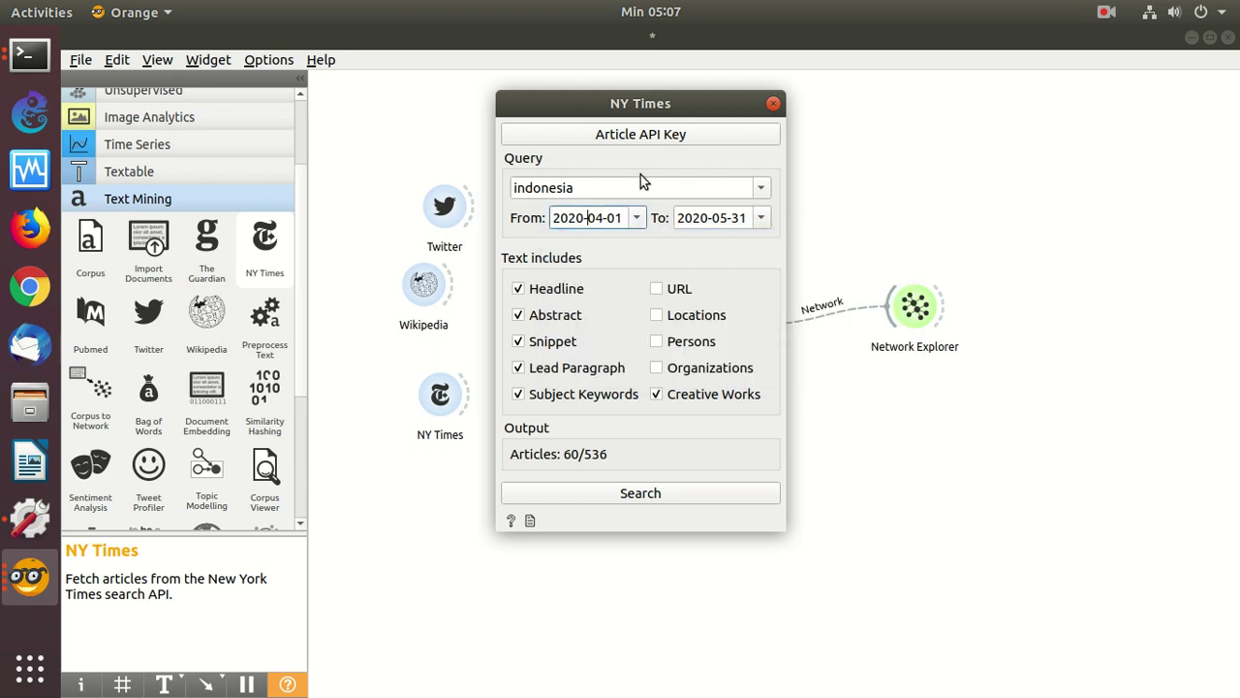
pyautogui.click(638, 496)
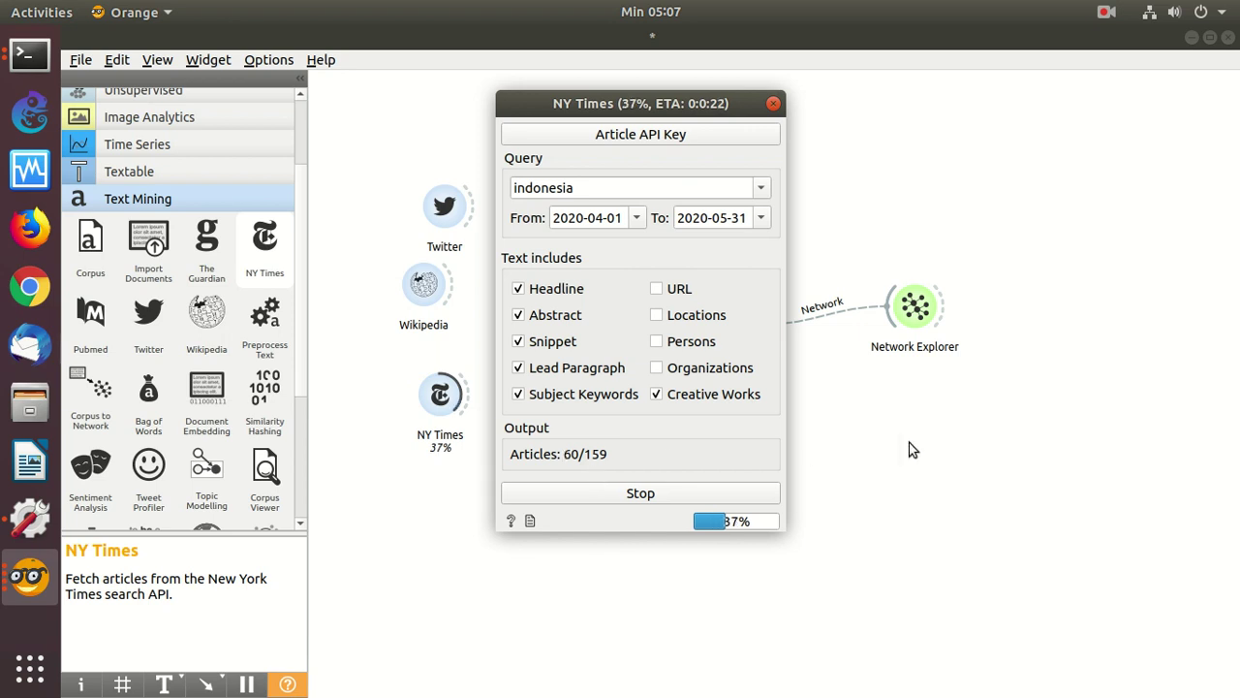
pyautogui.click(828, 452)
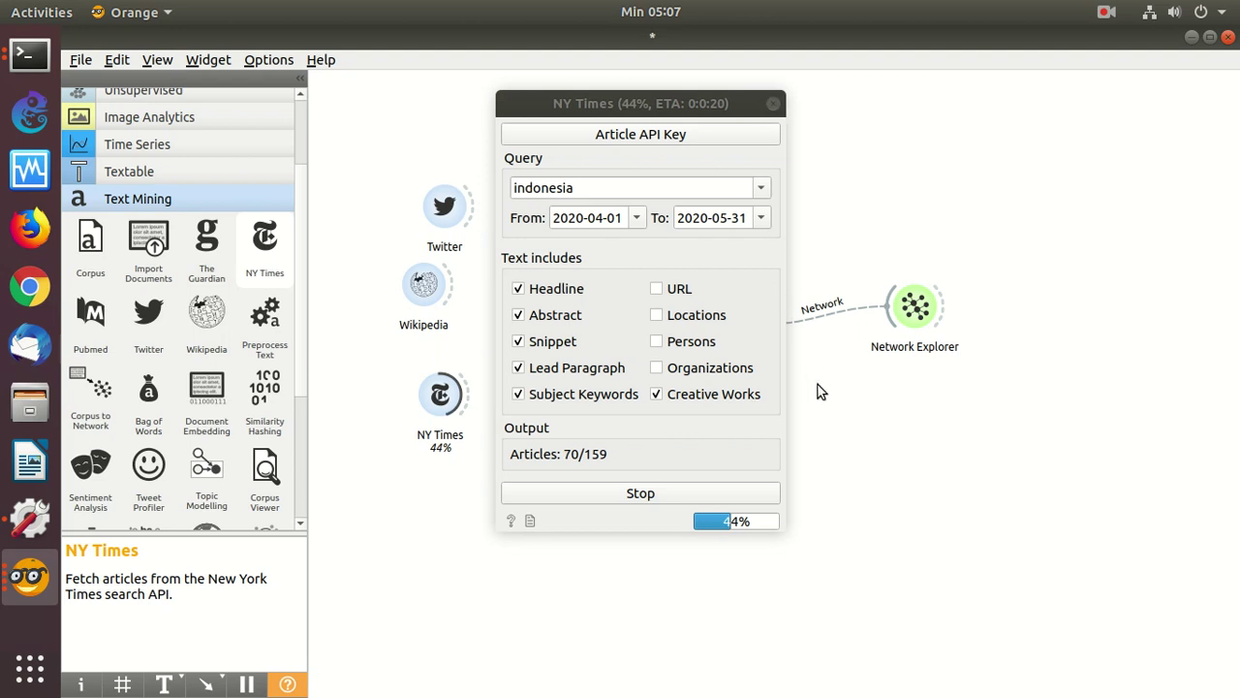
pyautogui.click(774, 104)
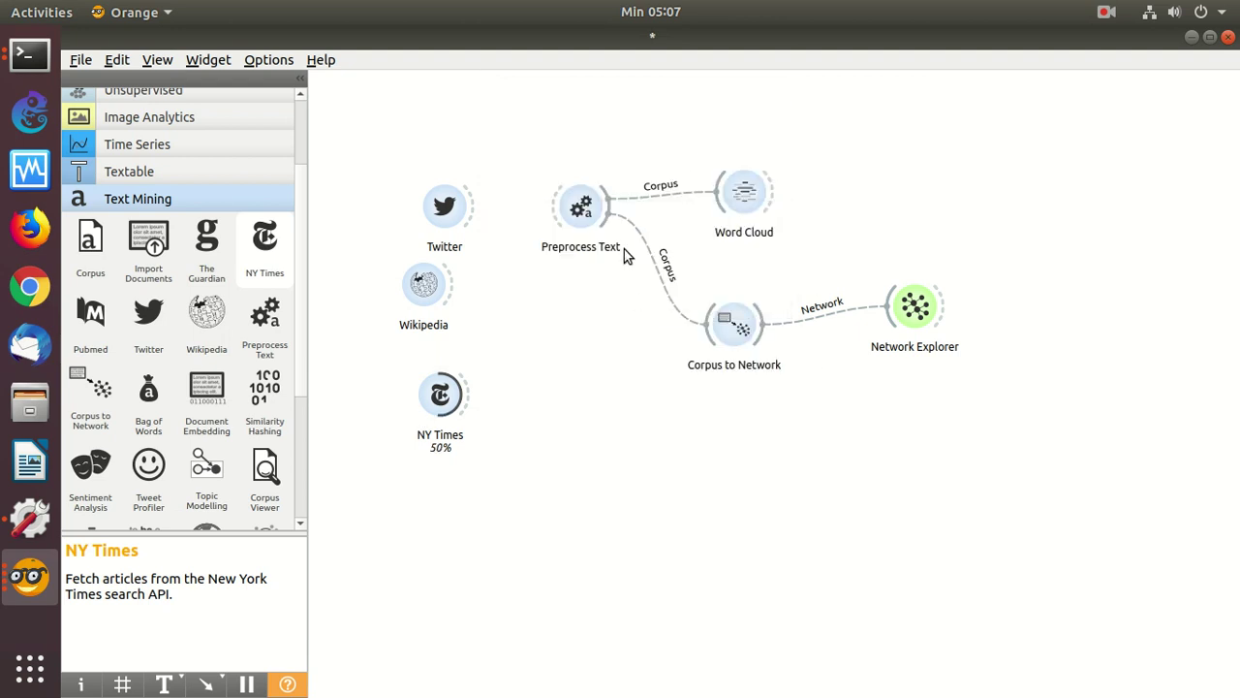
# - Change the stopwords language in the Preprocess Text filtering to English and close its window
pyautogui.doubleClick(578, 209)
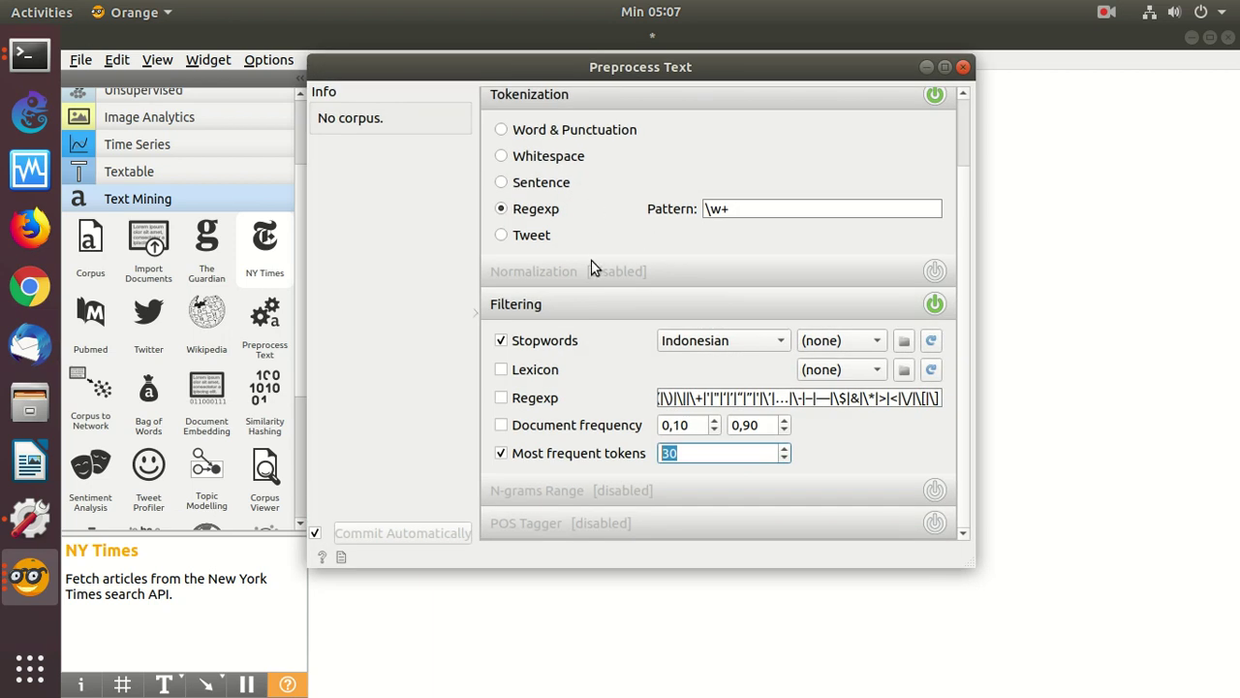
pyautogui.click(725, 340)
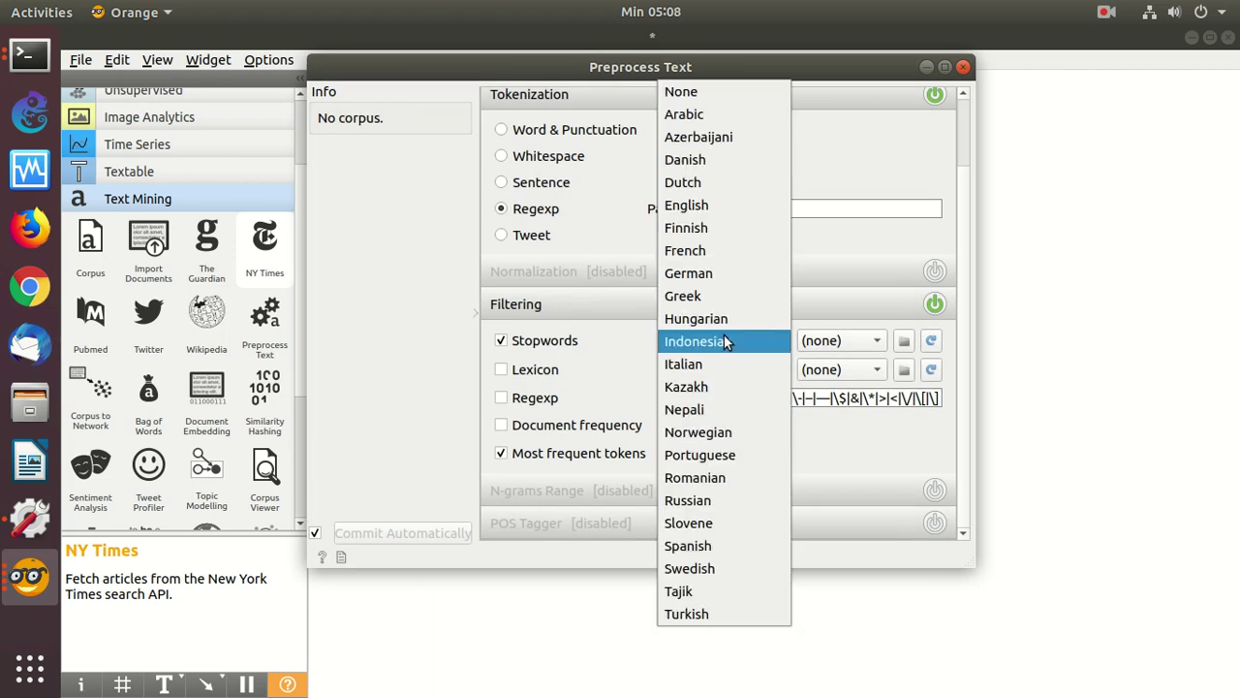
pyautogui.click(705, 204)
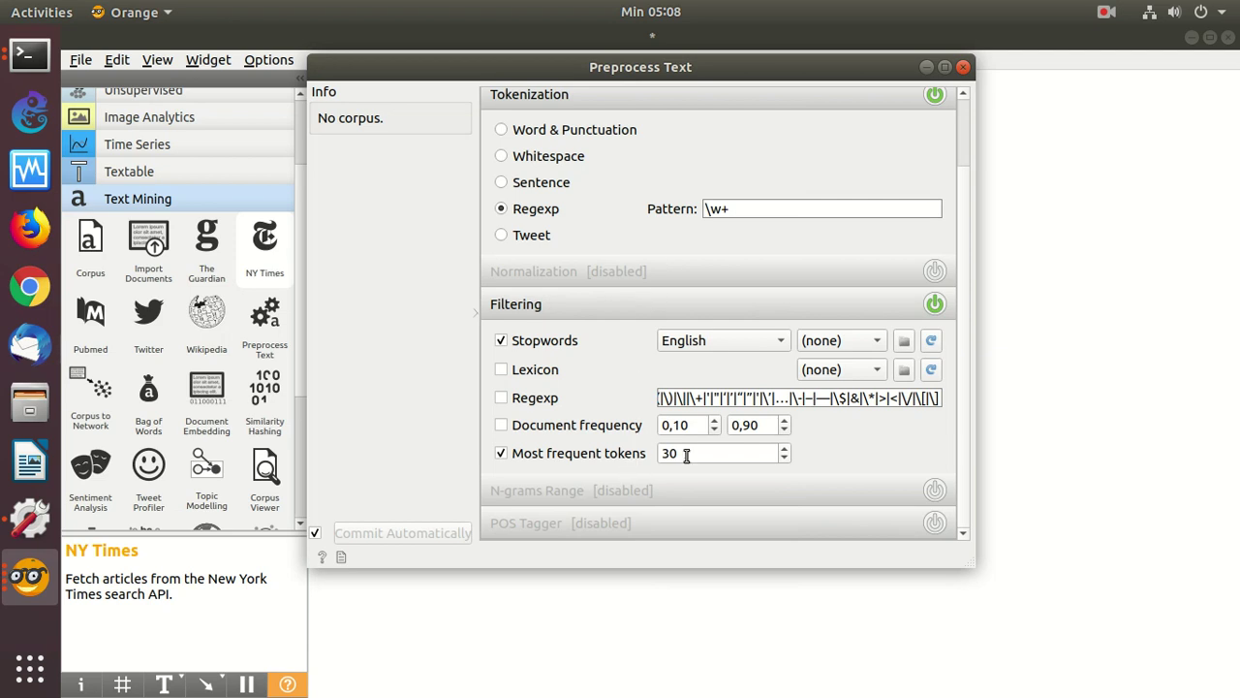
pyautogui.click(963, 67)
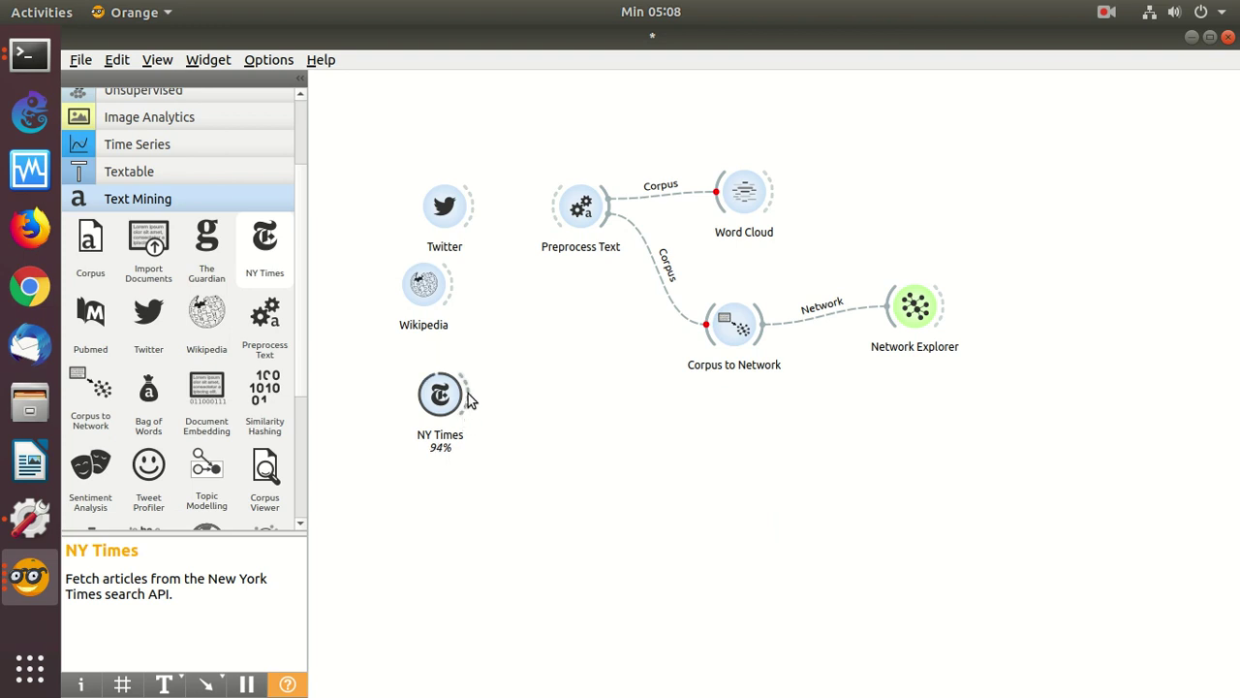
# - Link NY Times to Preprocess Text, and examine the word network in Network Explorer before minimizing its window
pyautogui.moveTo(469, 399); pyautogui.dragTo(570, 206)
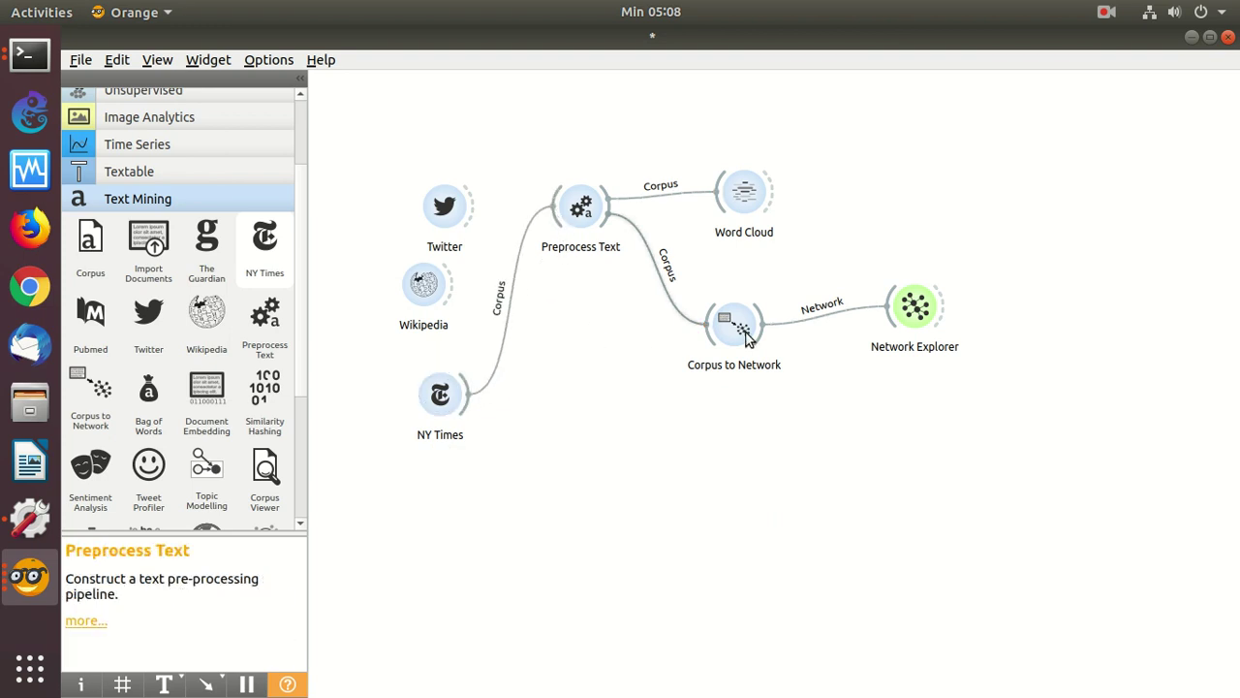
pyautogui.doubleClick(916, 310)
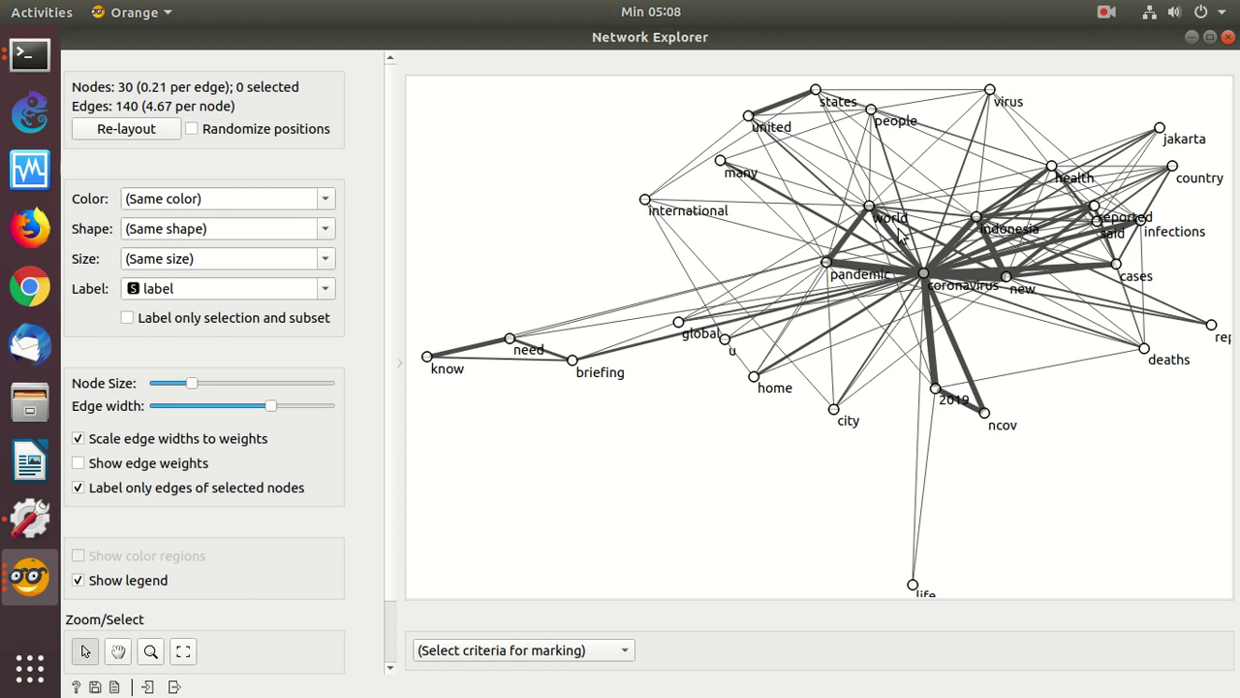
pyautogui.click(1193, 37)
# - Remove the Corpus link between NY Times and Preprocess Text, and run a Wikipedia search for "onno purbo"
pyautogui.rightClick(507, 329)
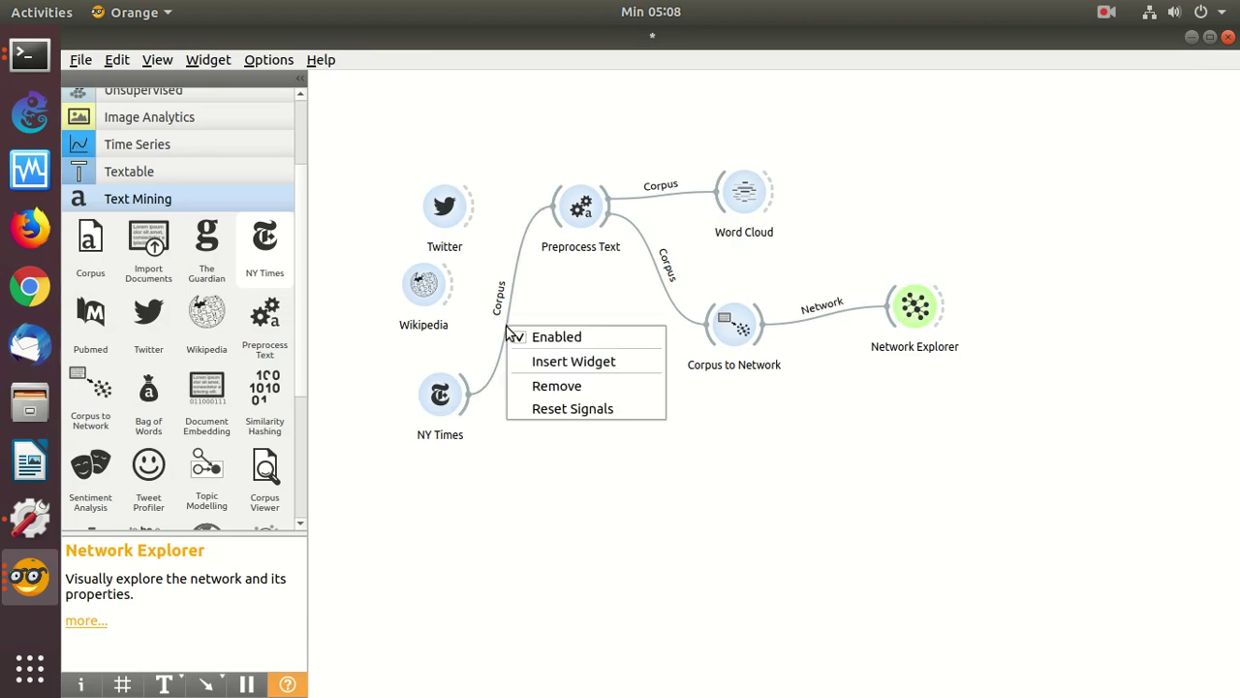
pyautogui.click(549, 385)
pyautogui.doubleClick(424, 287)
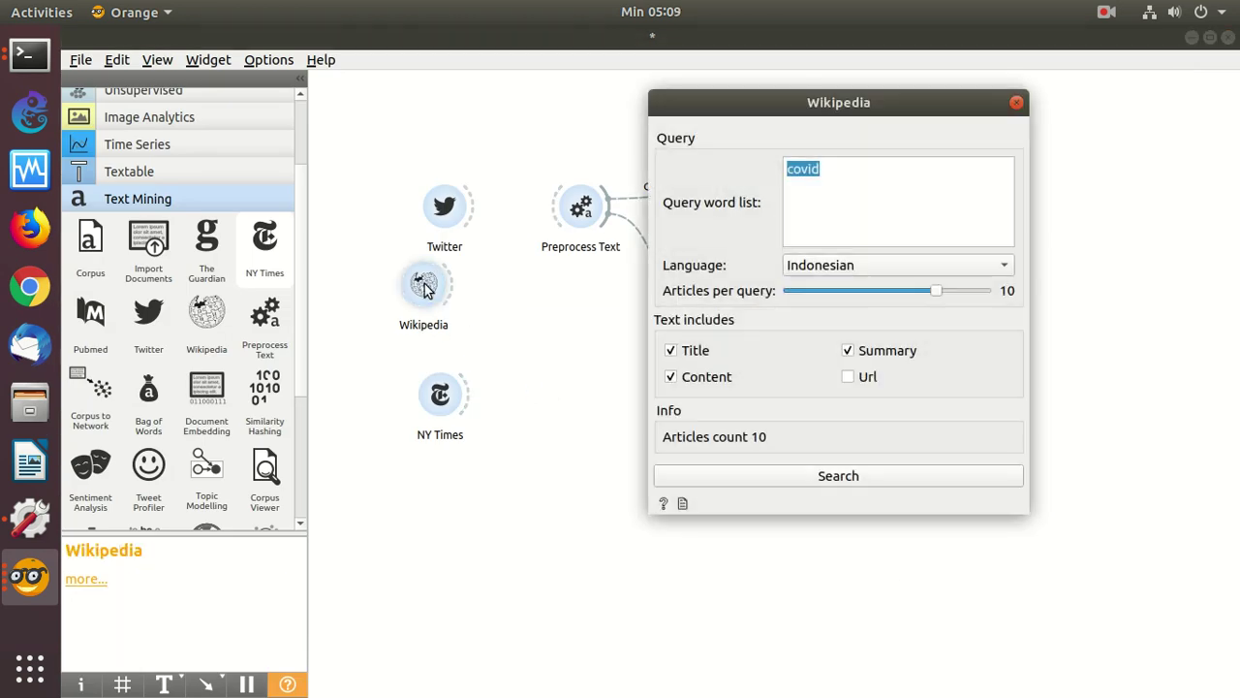
pyautogui.doubleClick(866, 166)
pyautogui.write('onno purbo')
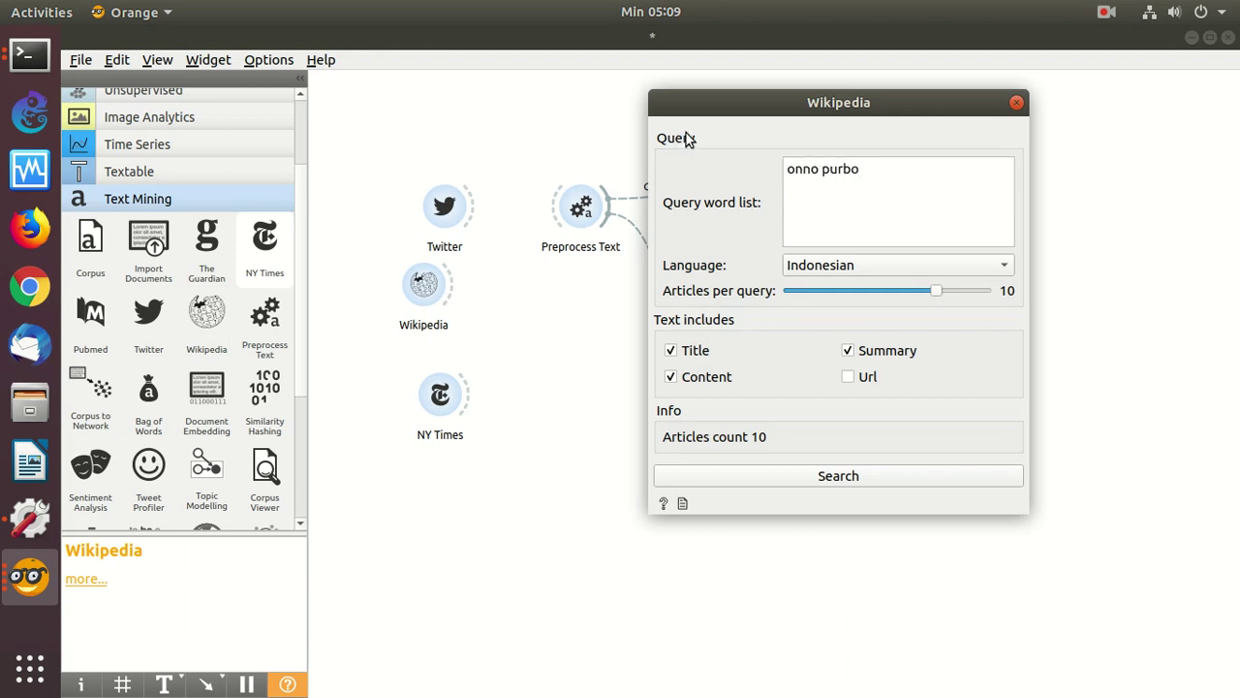
pyautogui.click(752, 475)
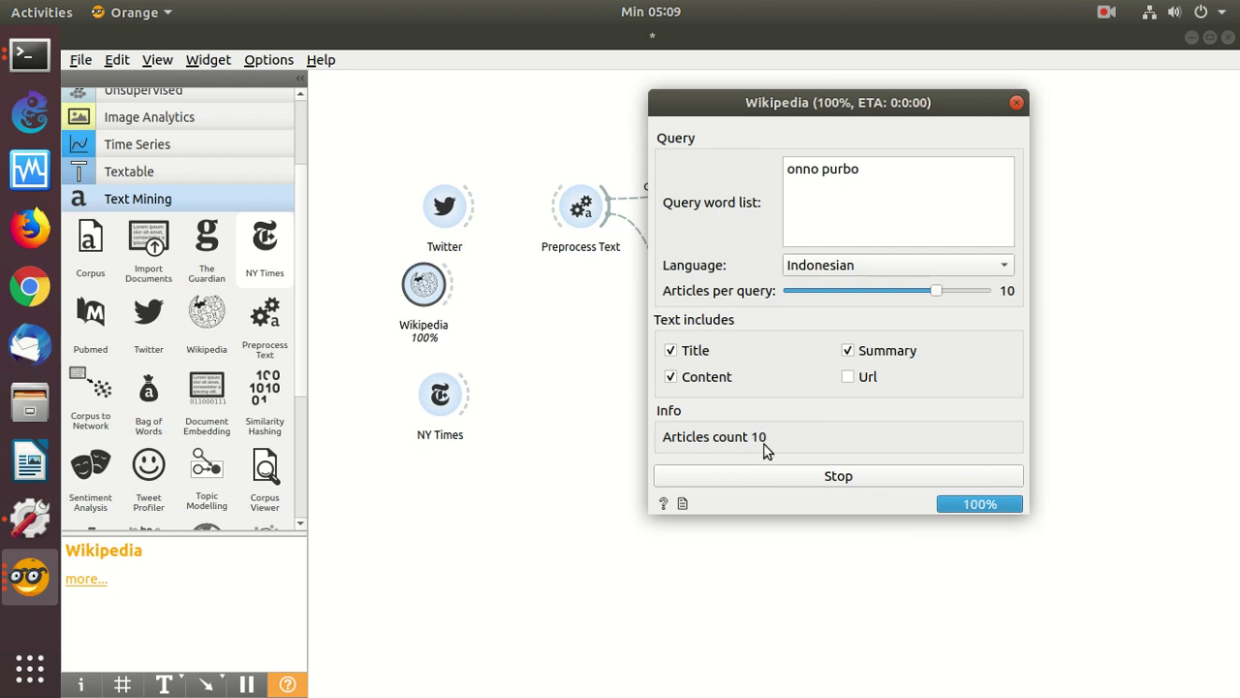
pyautogui.click(1016, 103)
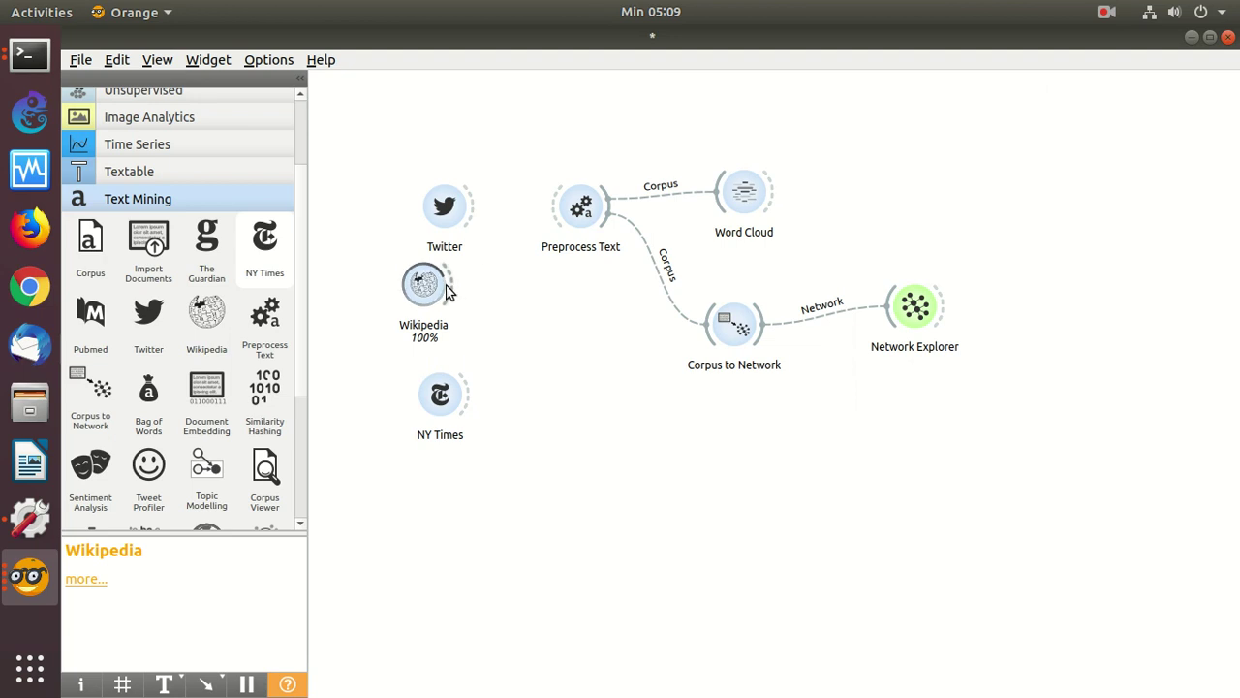
# - Change the stopwords language in the Preprocess Text filtering to Indonesian and close its window
pyautogui.doubleClick(581, 205)
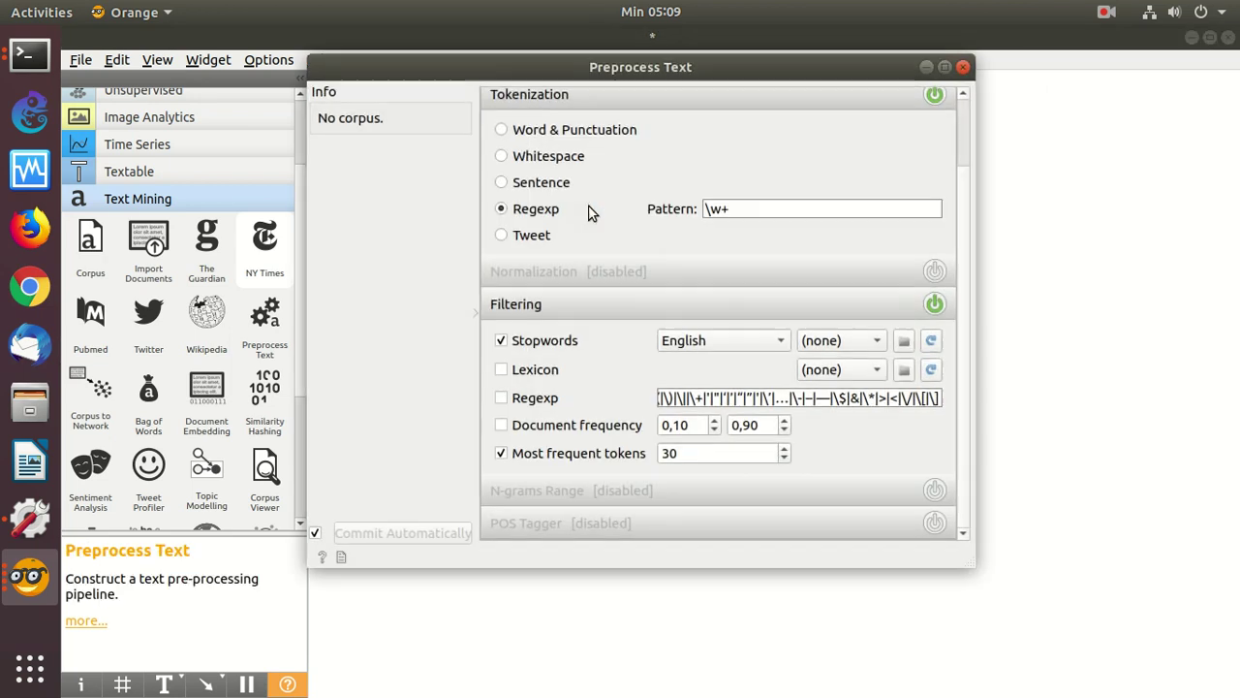
pyautogui.click(717, 343)
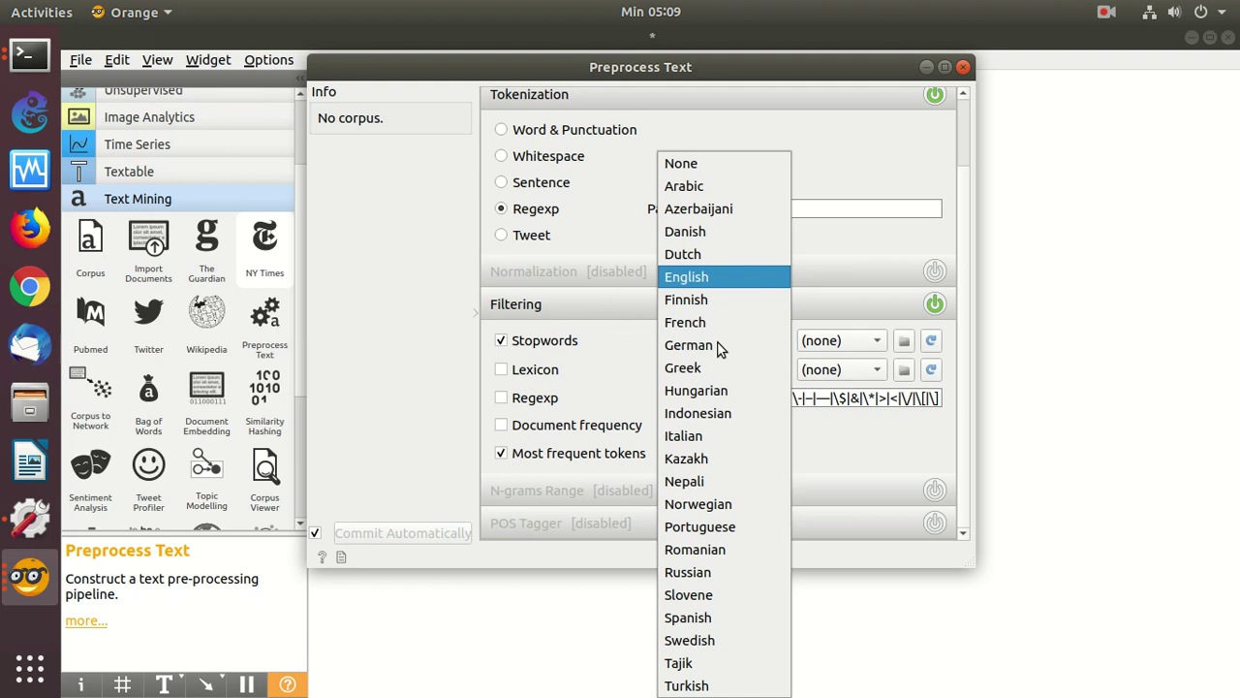
pyautogui.click(707, 414)
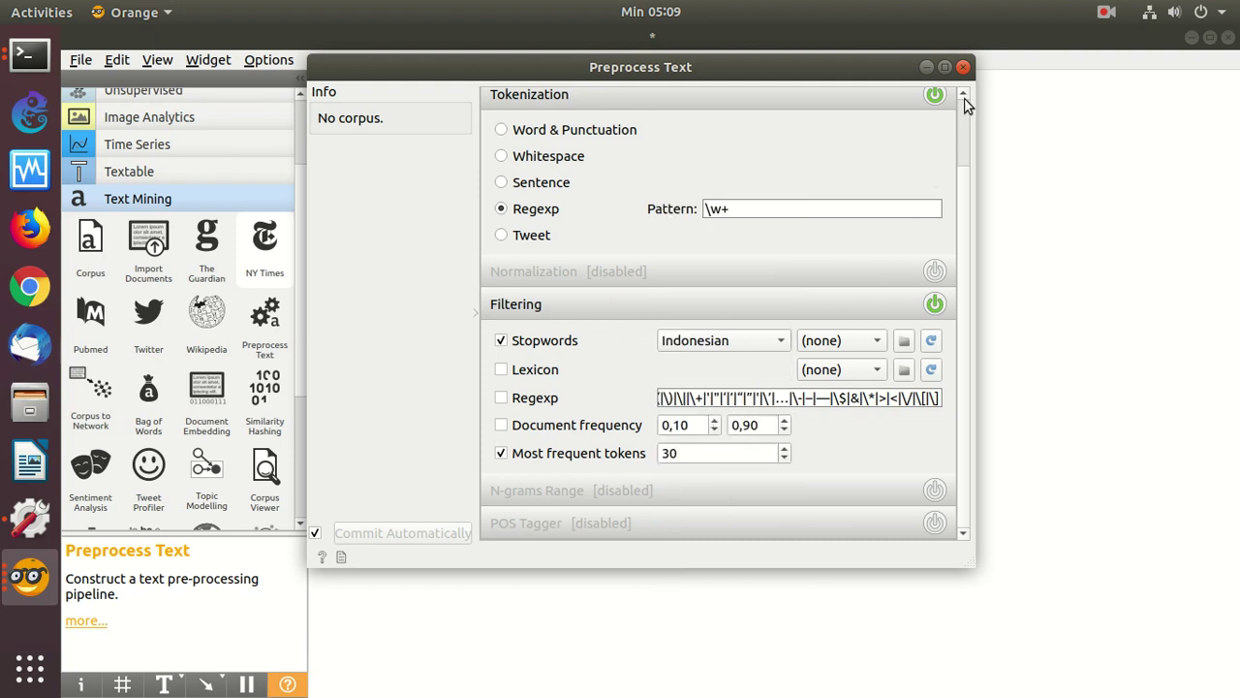
pyautogui.click(963, 67)
# - Link Wikipedia to Preprocess Text, and re-layout the resulting word network in Network Explorer before minimizing its window
pyautogui.moveTo(453, 295); pyautogui.dragTo(574, 223)
pyautogui.doubleClick(916, 310)
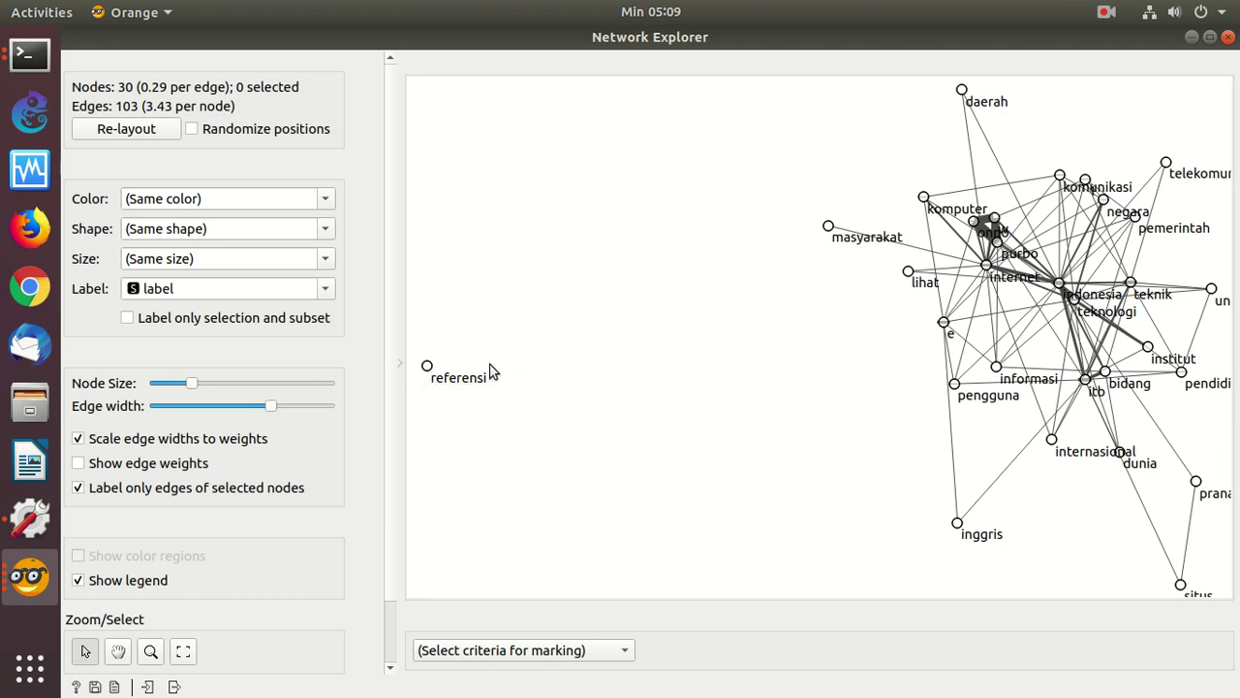
pyautogui.click(160, 135)
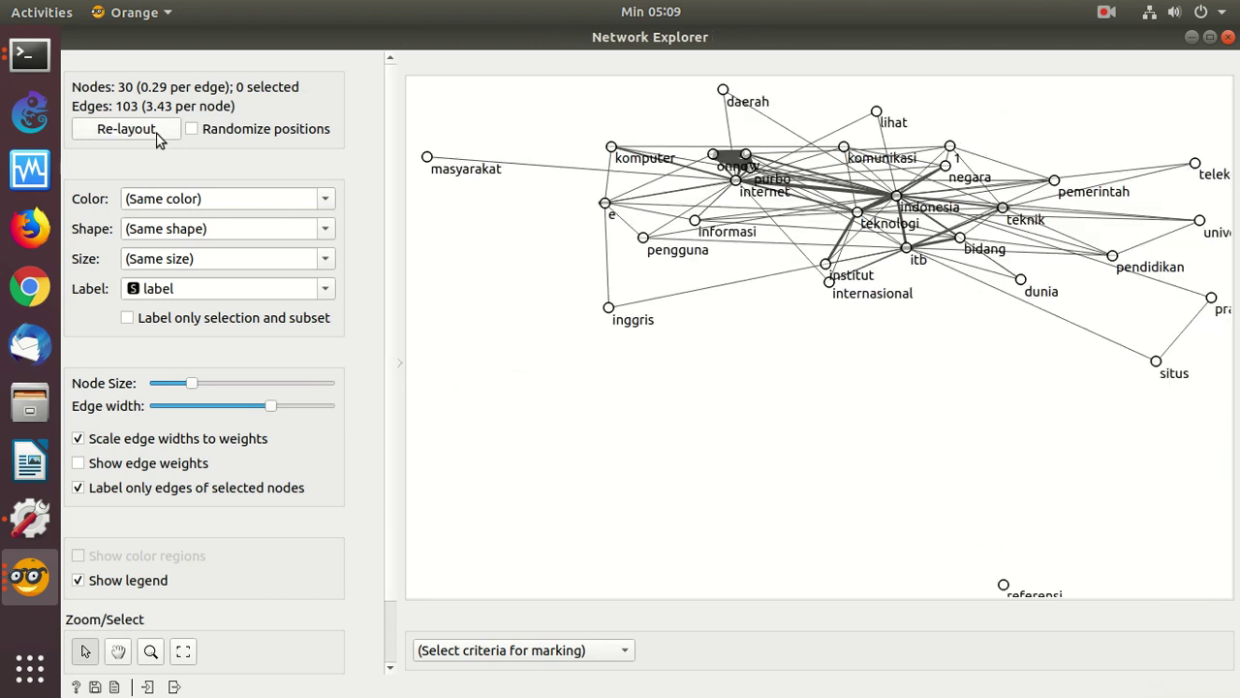
pyautogui.click(132, 135)
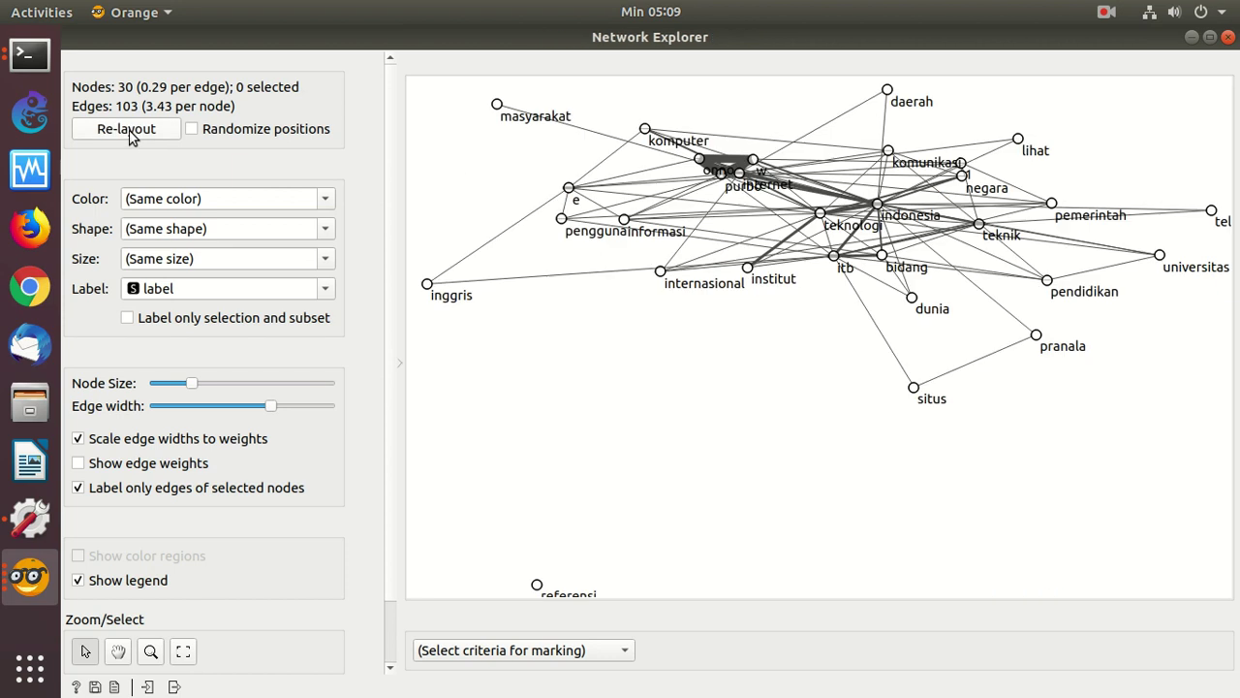
pyautogui.click(131, 136)
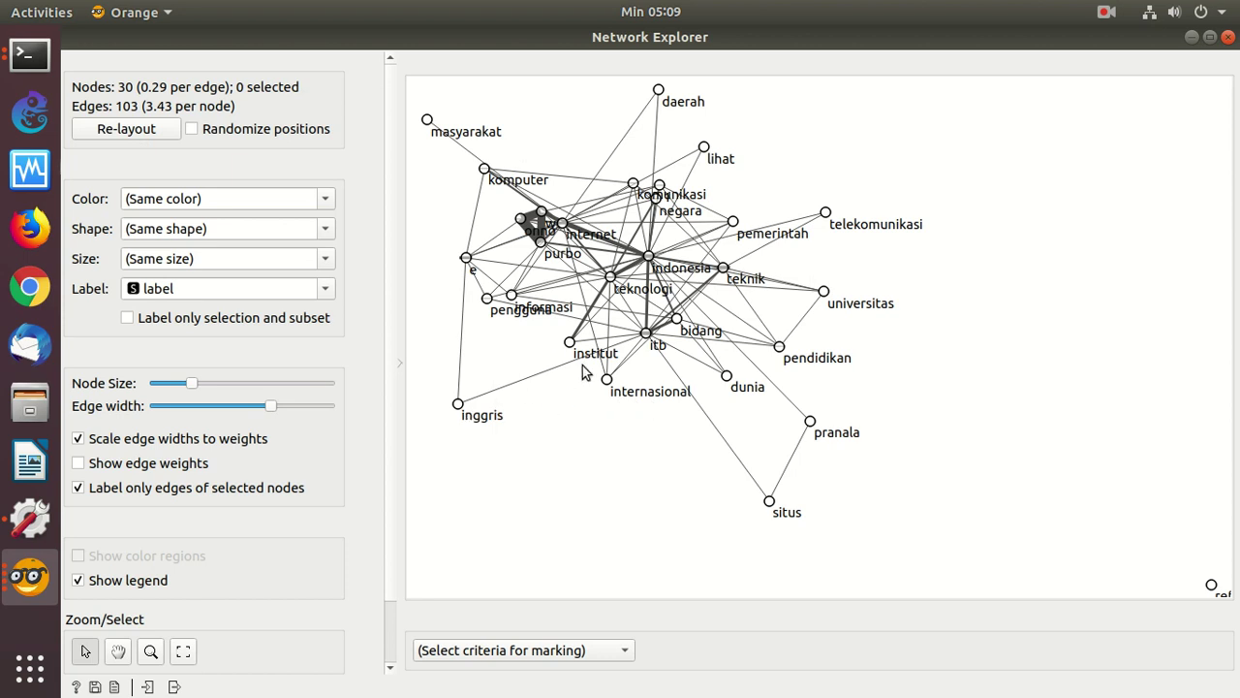
pyautogui.moveTo(632, 323)
pyautogui.moveTo(636, 182)
pyautogui.click(1191, 37)
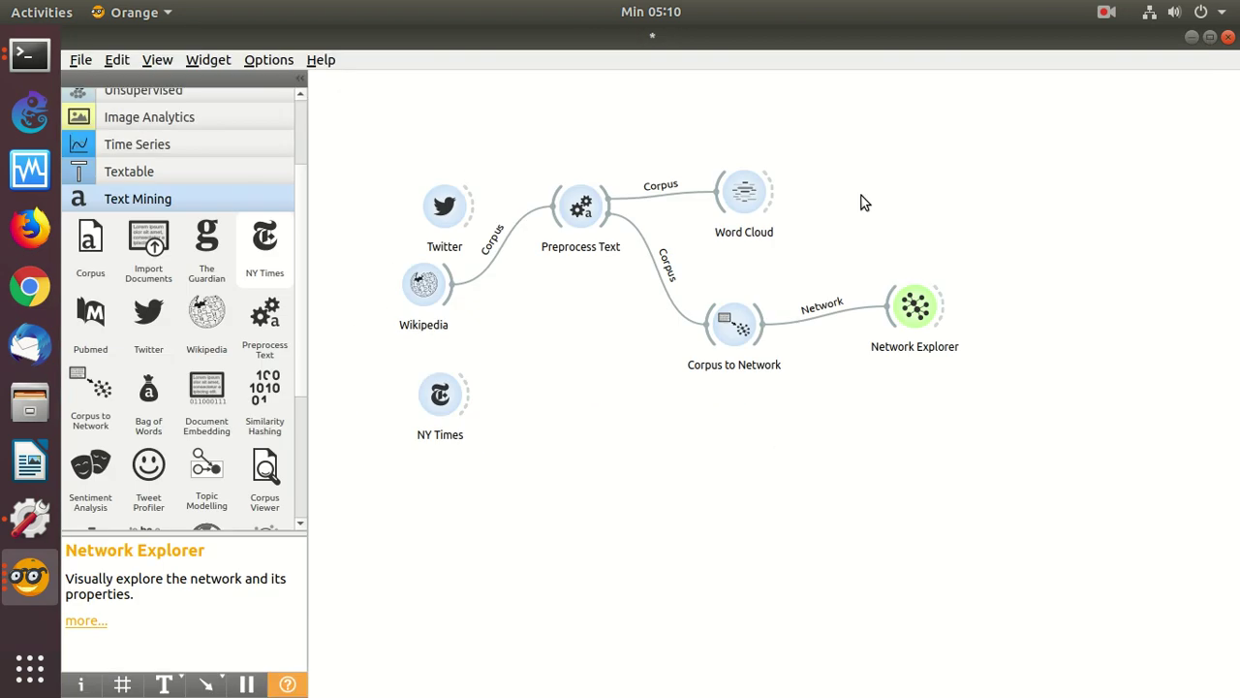
# - Replace the Wikipedia query with "islam", run the search and close its dialog
pyautogui.doubleClick(438, 291)
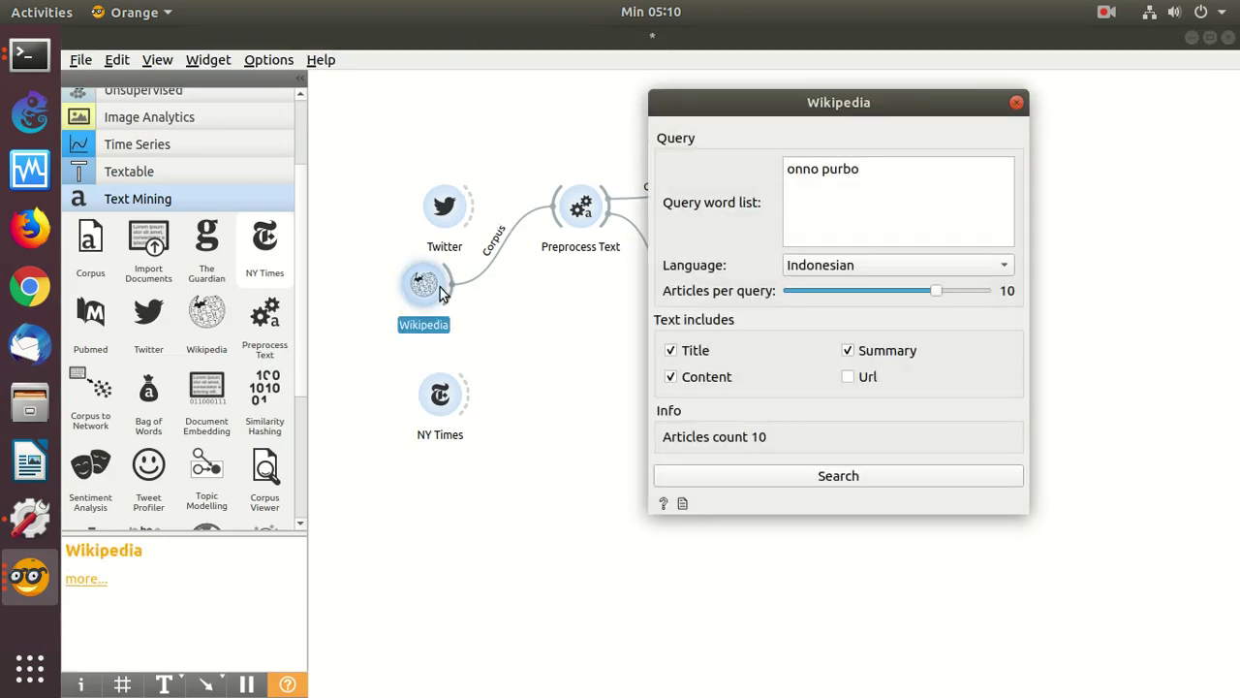
pyautogui.moveTo(877, 177); pyautogui.dragTo(710, 175)
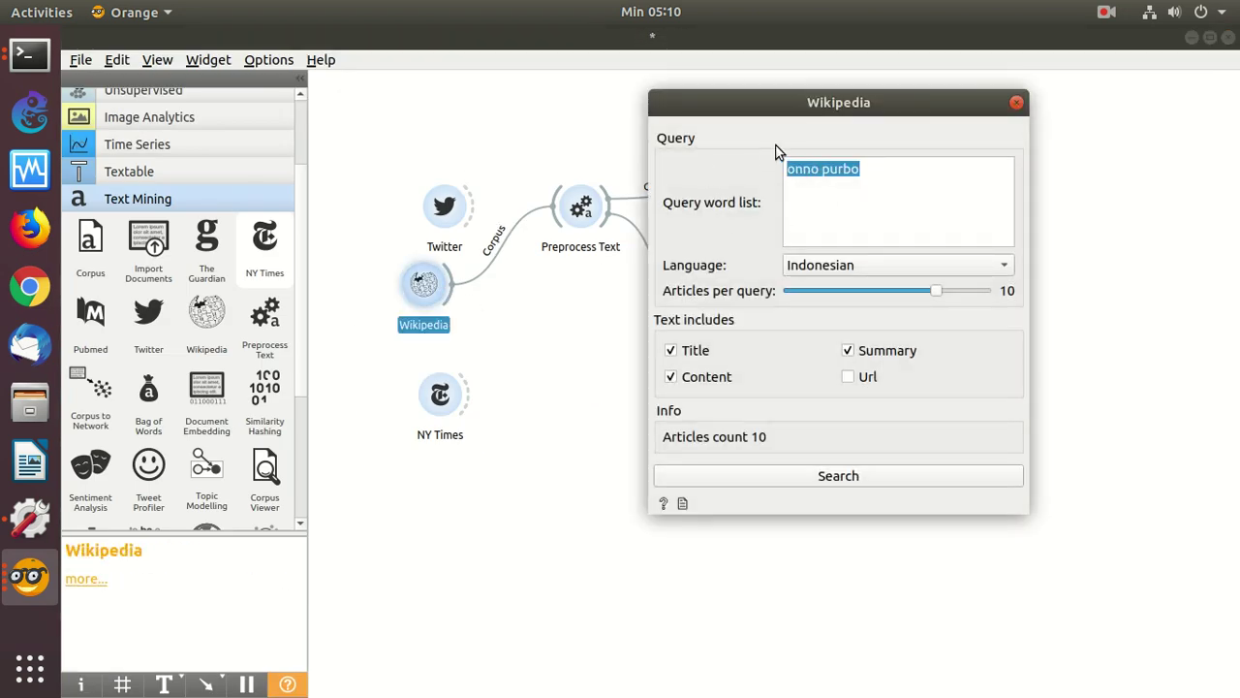
pyautogui.write('jo')
pyautogui.press('BackSpace')
pyautogui.press('BackSpace')
pyautogui.press('BackSpace')
pyautogui.click(821, 476)
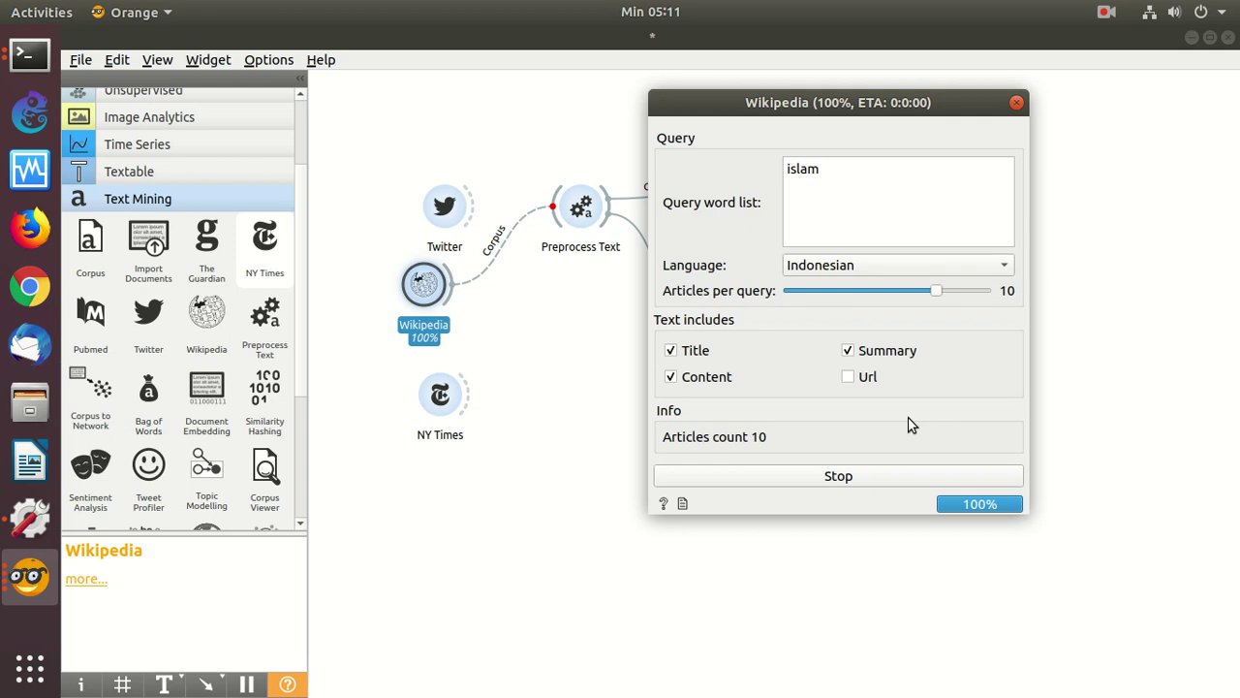
pyautogui.click(1018, 102)
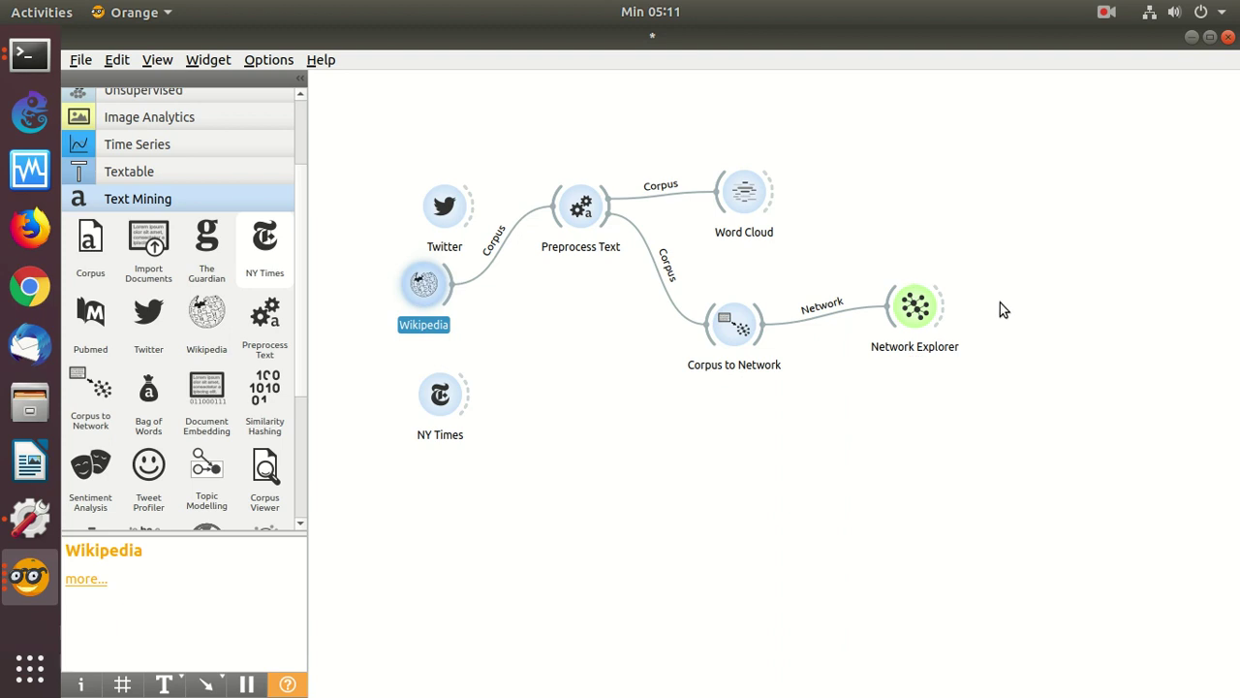
# - Examine the word network of the "islam" articles in Network Explorer, re-layout it and minimize the window
pyautogui.doubleClick(928, 312)
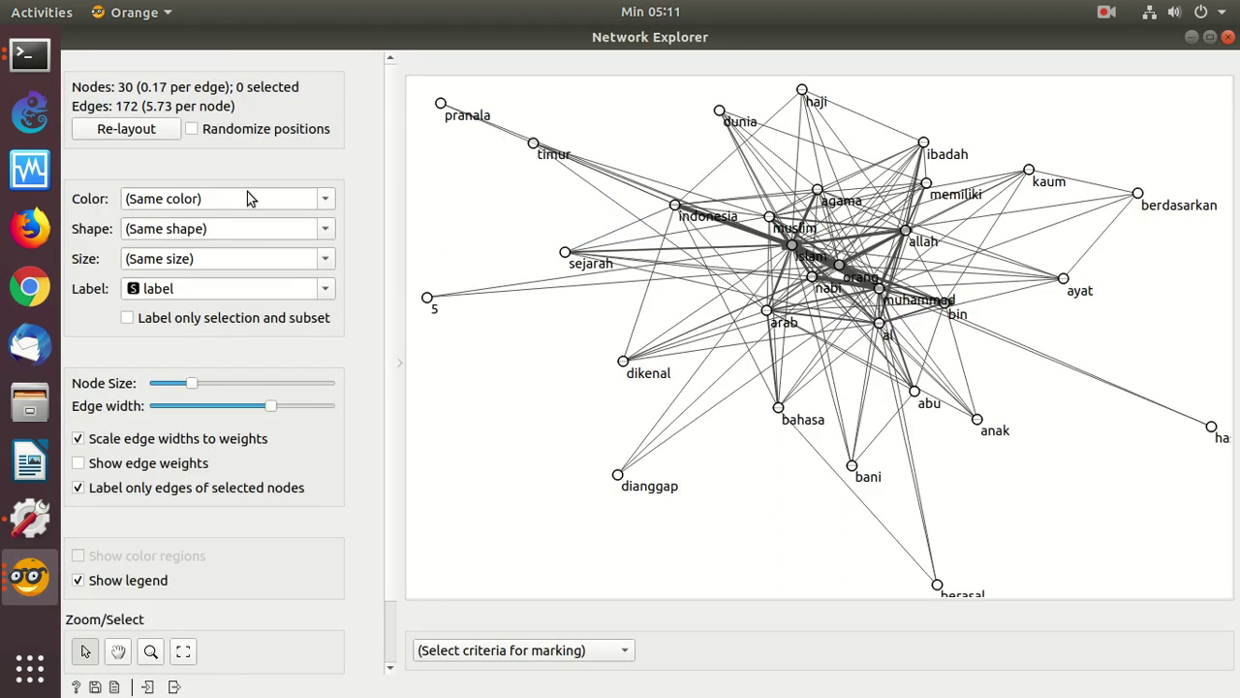
pyautogui.click(136, 134)
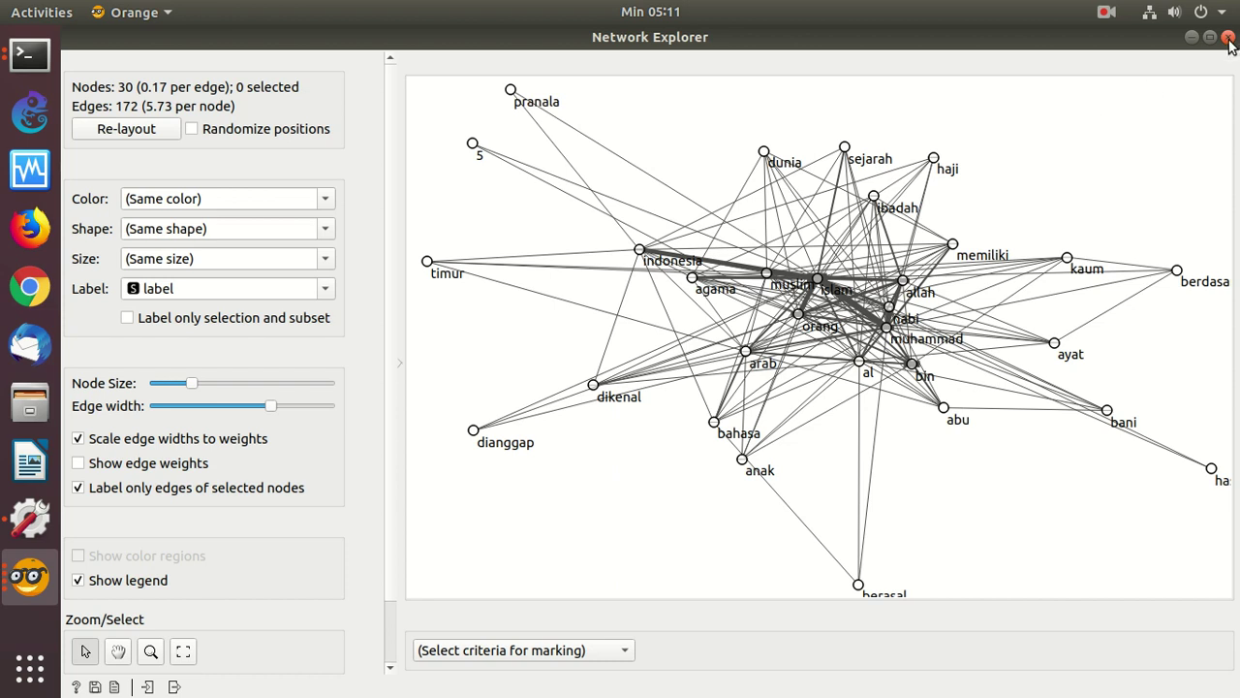
pyautogui.click(1191, 38)
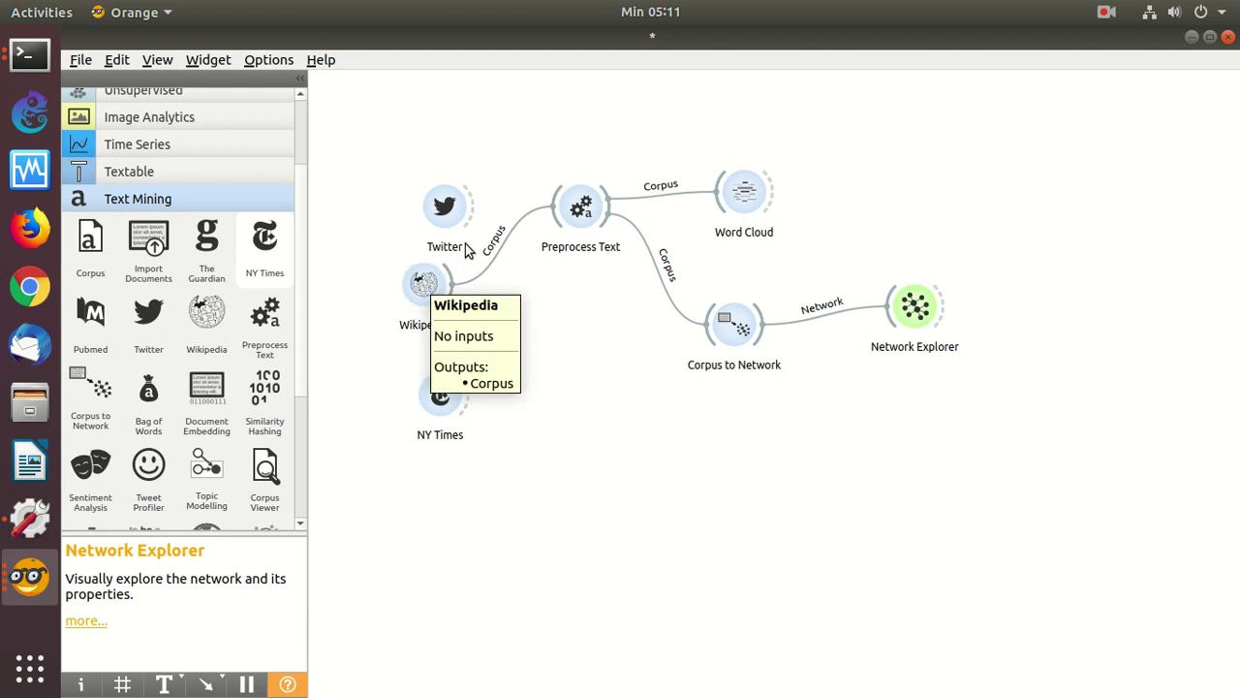
# - Remove the Corpus link between Wikipedia and Preprocess Text, and run a Twitter search for "anies" before closing its dialog
pyautogui.rightClick(486, 272)
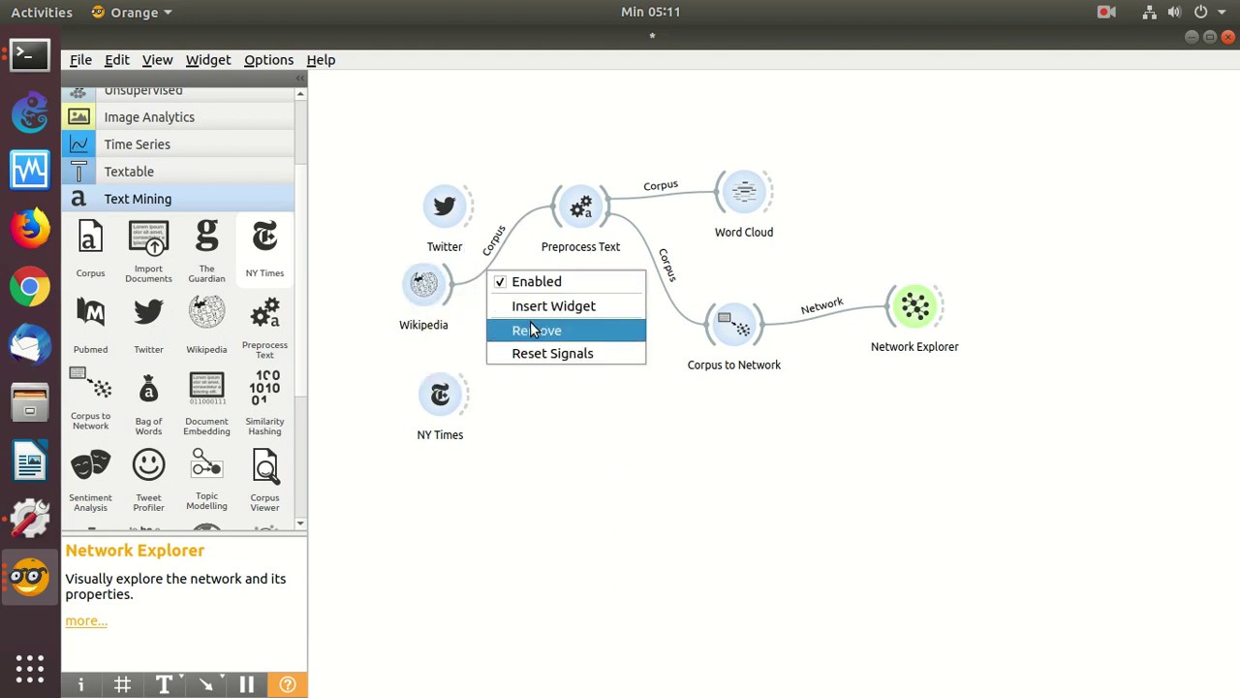
pyautogui.click(530, 324)
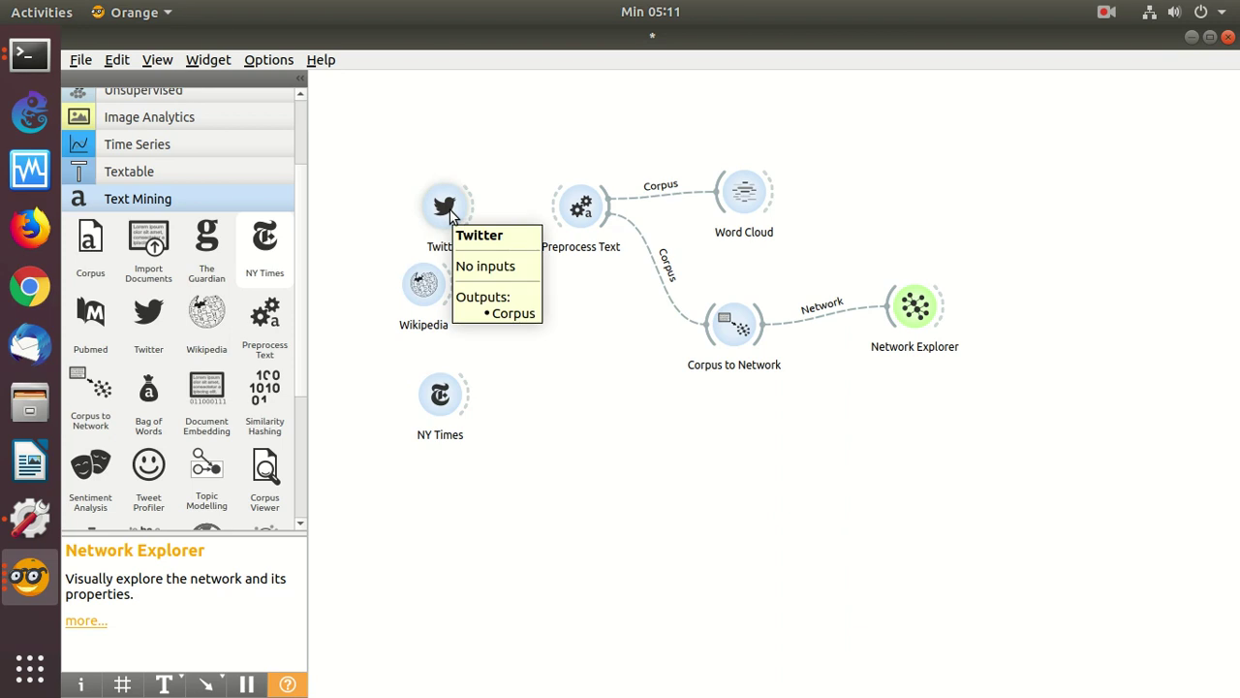
pyautogui.doubleClick(447, 213)
pyautogui.moveTo(828, 189); pyautogui.dragTo(727, 179)
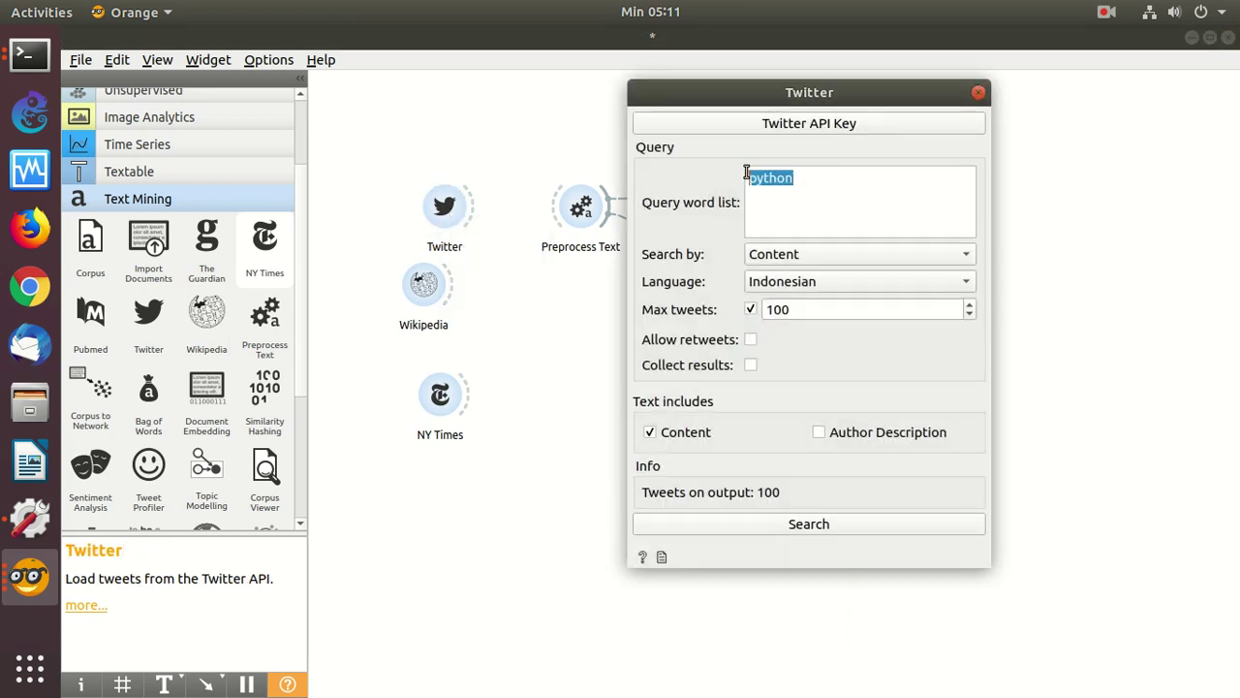
pyautogui.write('anei')
pyautogui.press('BackSpace')
pyautogui.press('BackSpace')
pyautogui.write('ies')
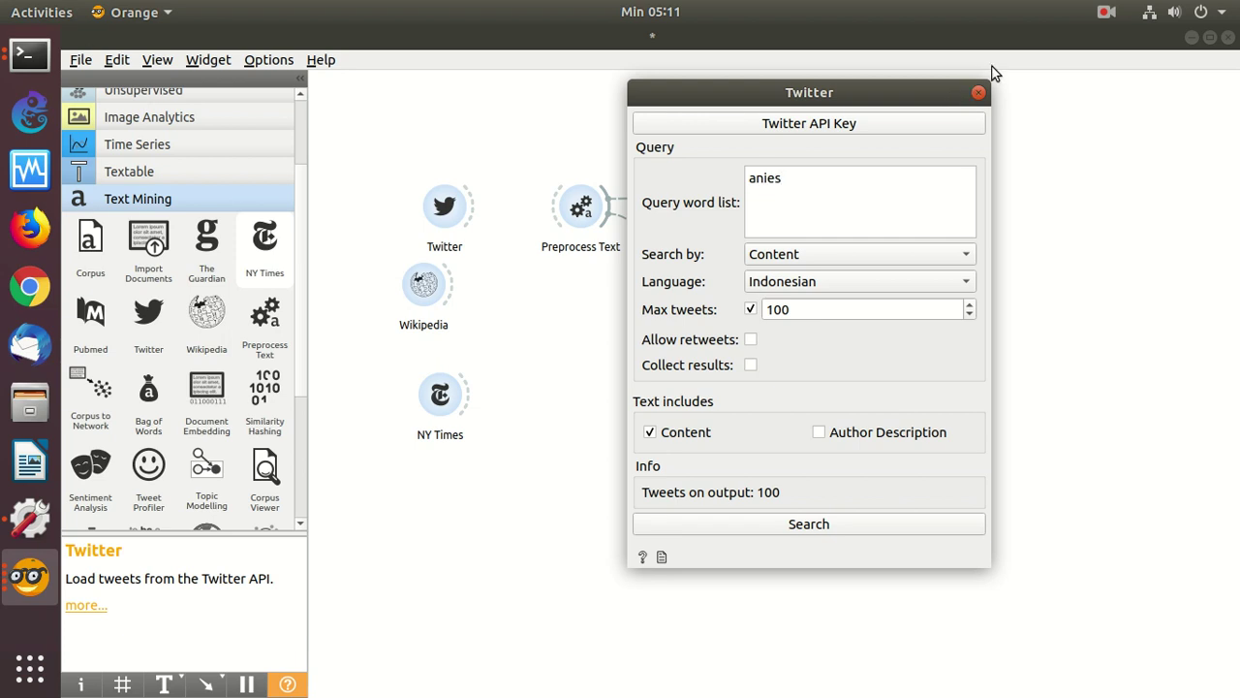
pyautogui.click(775, 524)
pyautogui.click(978, 93)
# - Link Twitter to Preprocess Text, and re-layout the tweets' word network in Network Explorer before minimizing its window
pyautogui.moveTo(473, 207); pyautogui.dragTo(600, 242)
pyautogui.doubleClick(917, 312)
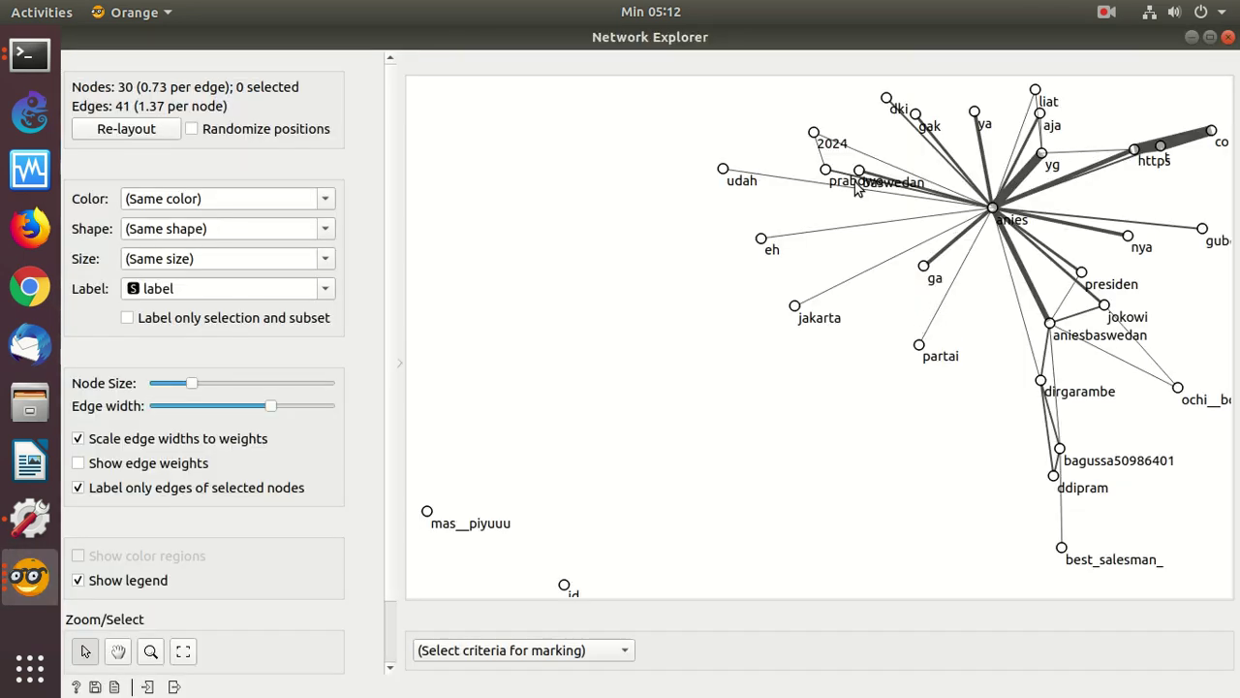
pyautogui.click(151, 135)
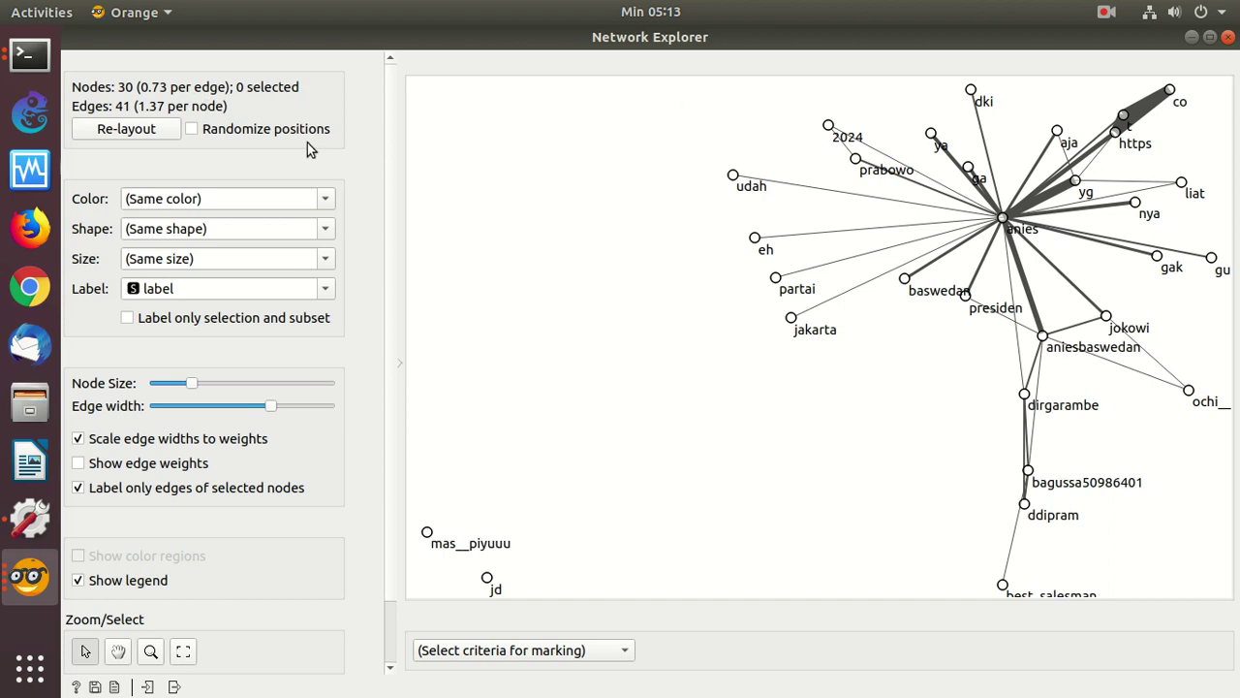
pyautogui.click(1187, 38)
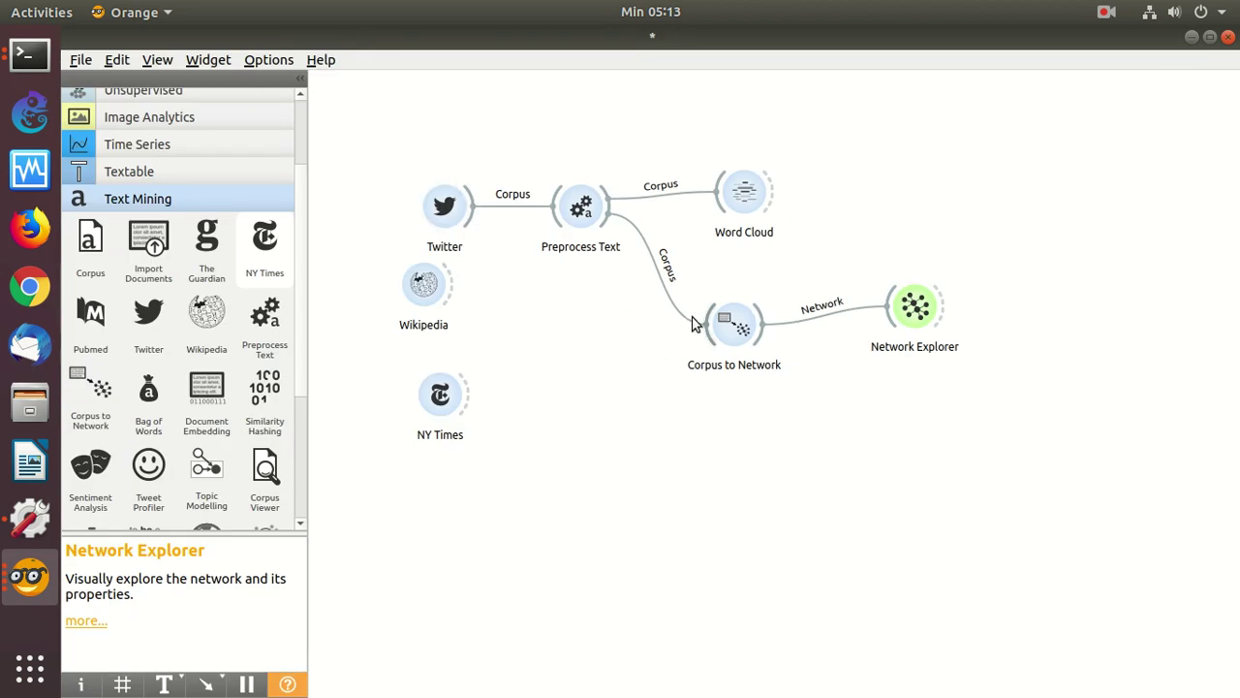
# - Tidy the canvas by aligning Wikipedia and NY Times below Twitter, raising Word Cloud and lowering Preprocess Text
pyautogui.moveTo(418, 287); pyautogui.dragTo(442, 308)
pyautogui.moveTo(441, 395); pyautogui.dragTo(450, 395)
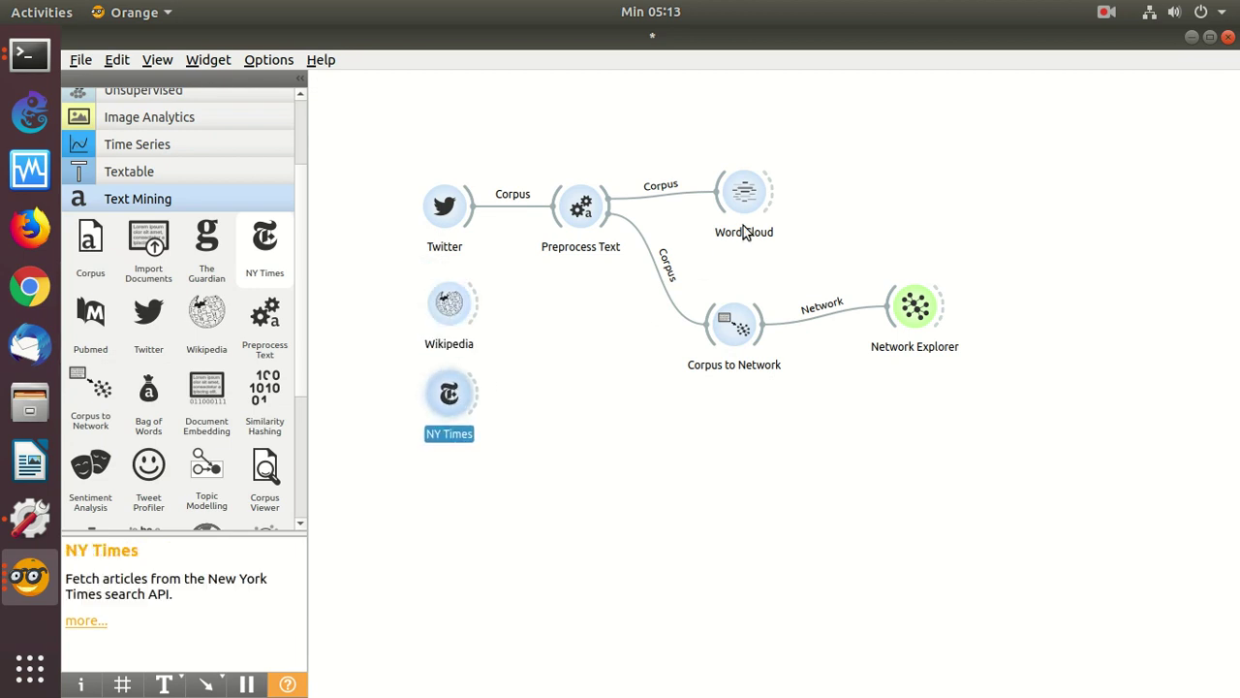
pyautogui.moveTo(747, 203); pyautogui.dragTo(754, 167)
pyautogui.moveTo(597, 214); pyautogui.dragTo(607, 281)
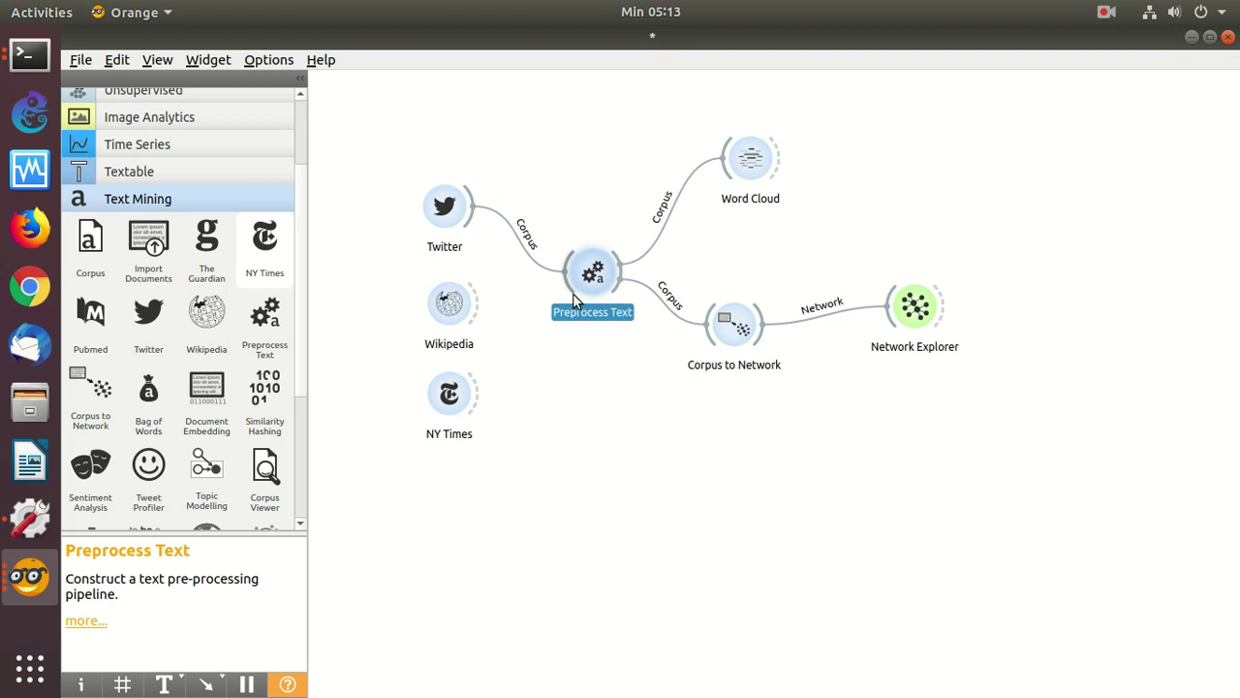
# - Capture an area screenshot of the whole workflow with the Screenshot app and save it in the Pictures folder
pyautogui.click(21, 681)
pyautogui.write('sc')
pyautogui.press('Right')
pyautogui.press('Return')
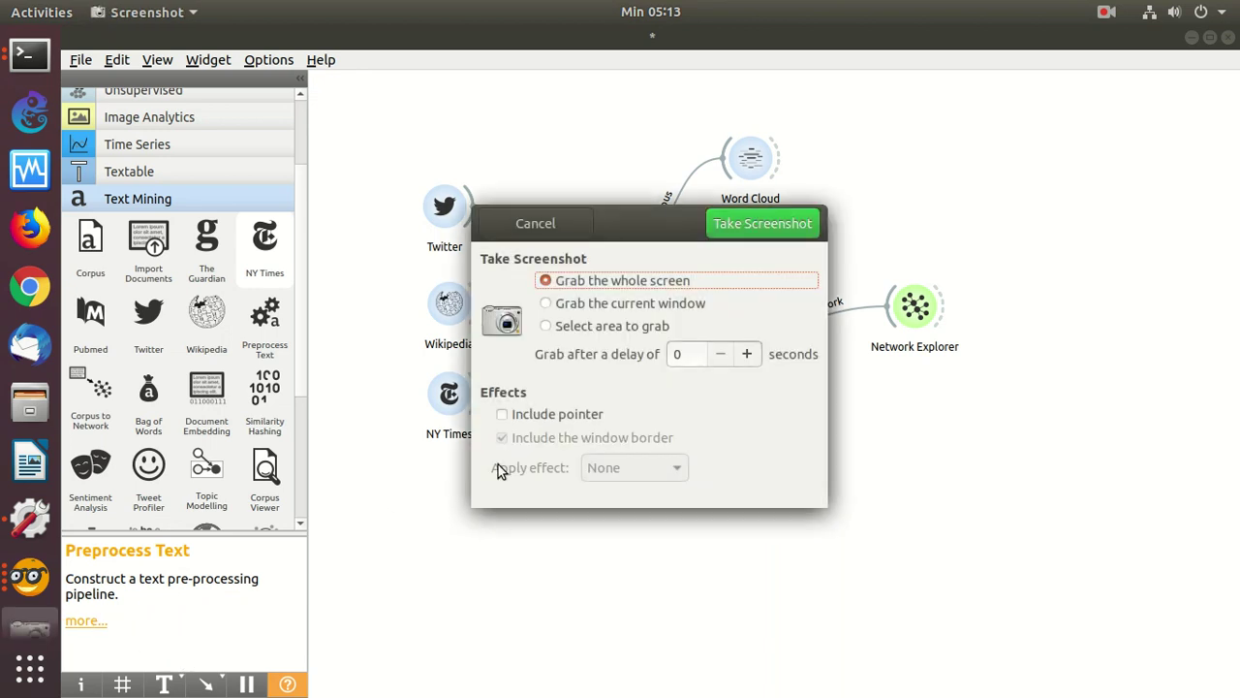
pyautogui.click(613, 326)
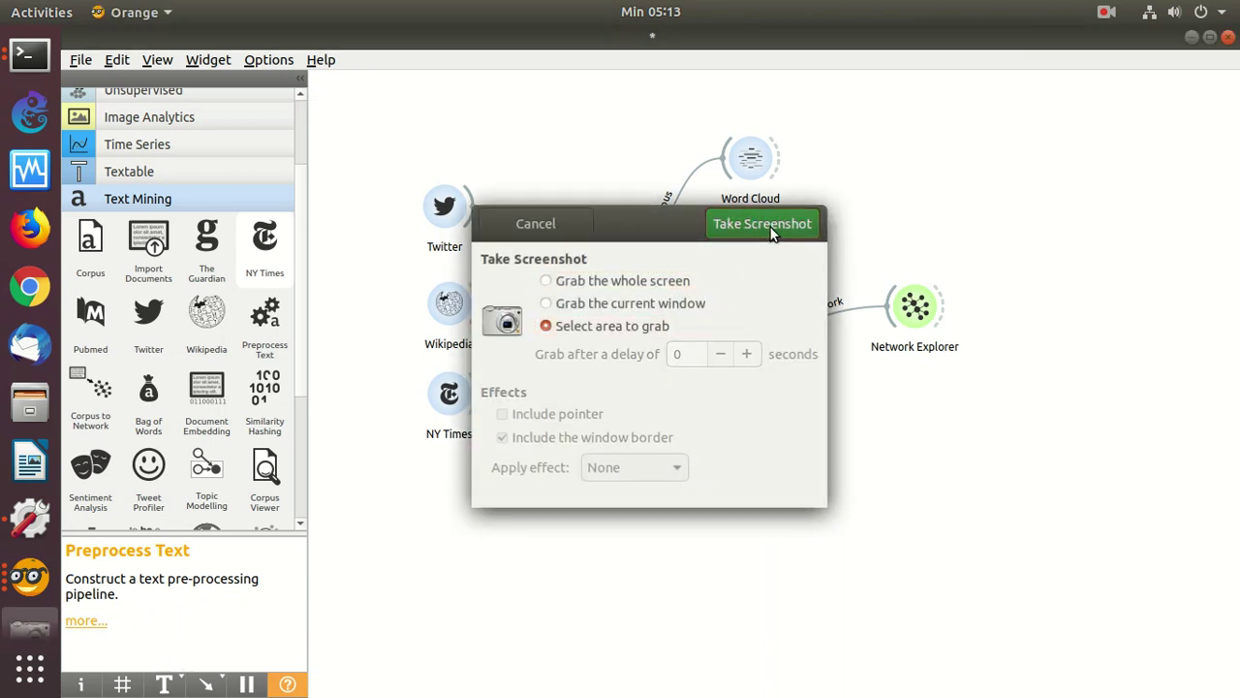
pyautogui.click(766, 225)
pyautogui.moveTo(372, 105); pyautogui.dragTo(1010, 483)
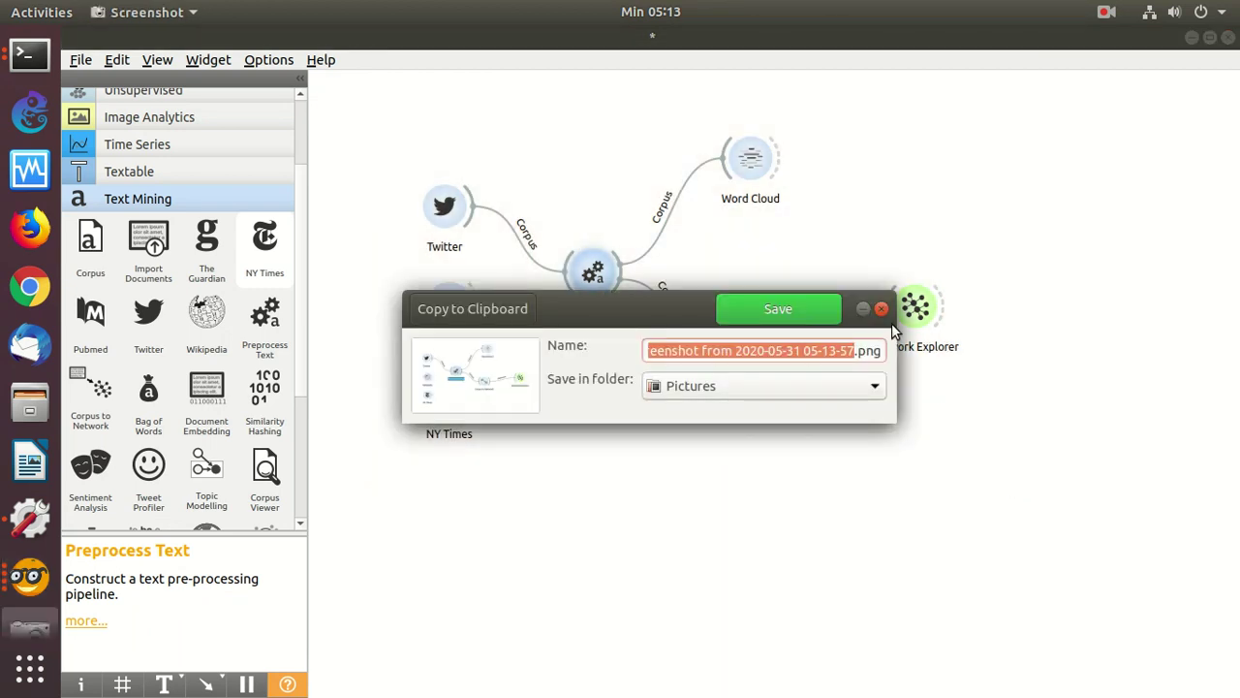
pyautogui.click(778, 308)
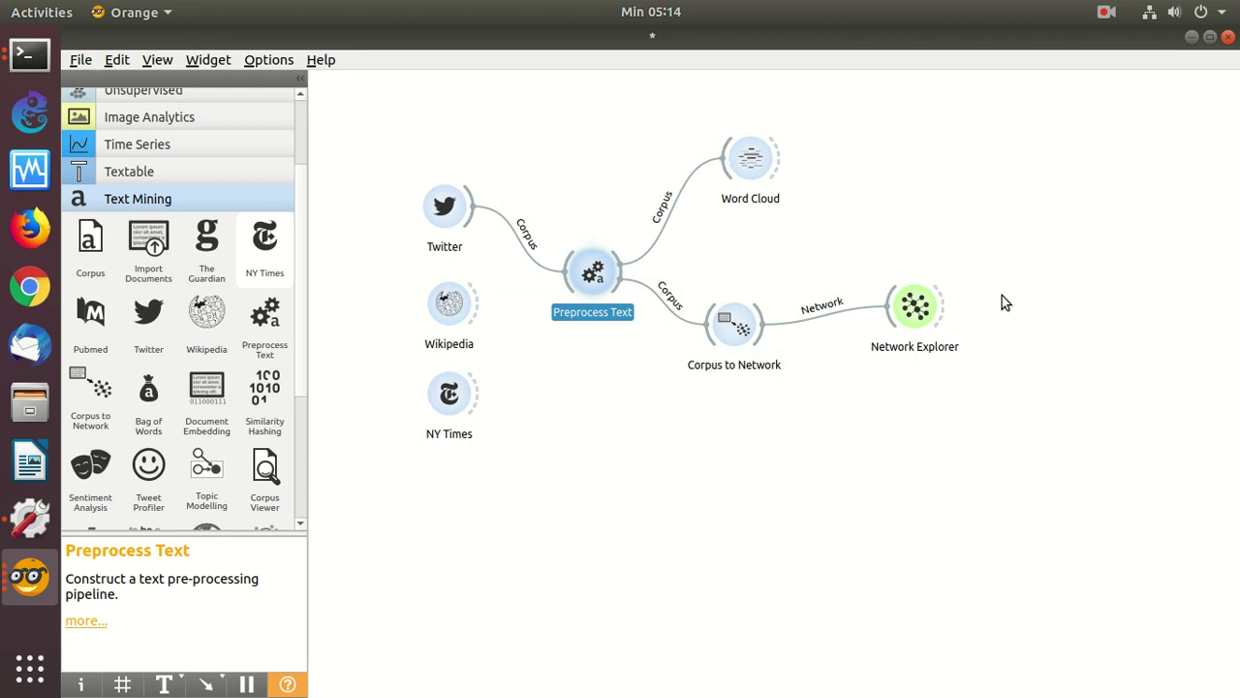
# - Examine the tweets' Word Cloud and the word network in Network Explorer, minimizing each window
pyautogui.doubleClick(749, 174)
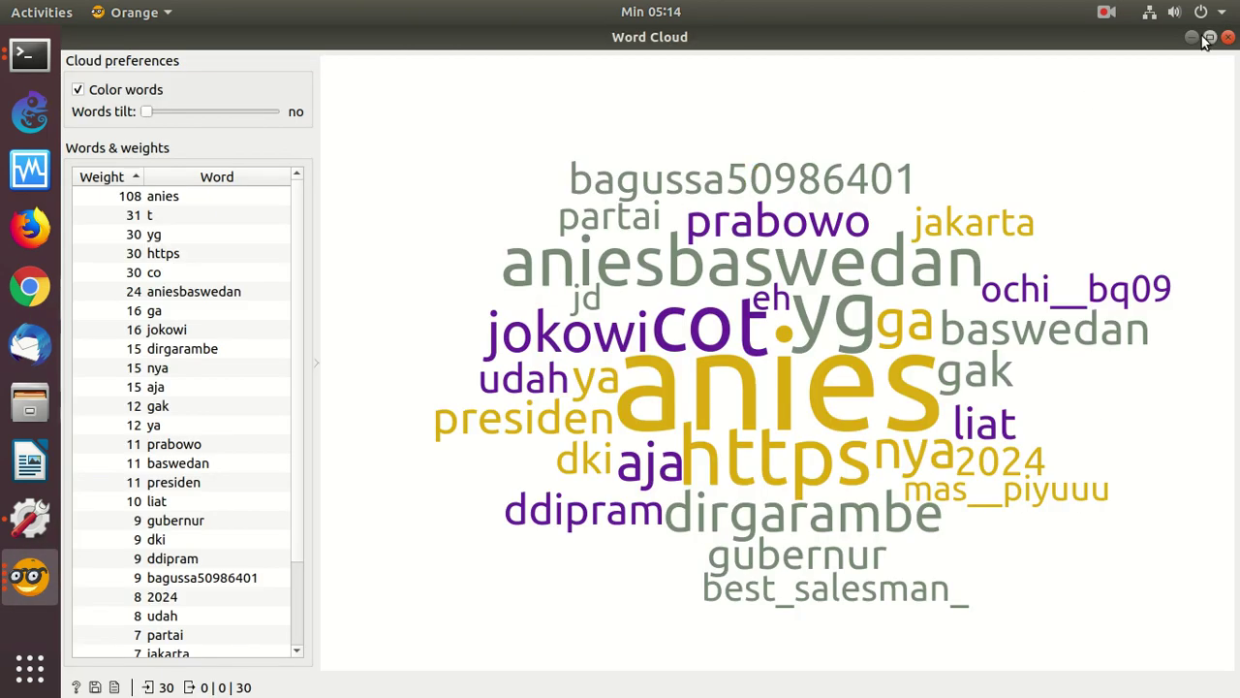
pyautogui.click(1192, 37)
pyautogui.doubleClick(935, 308)
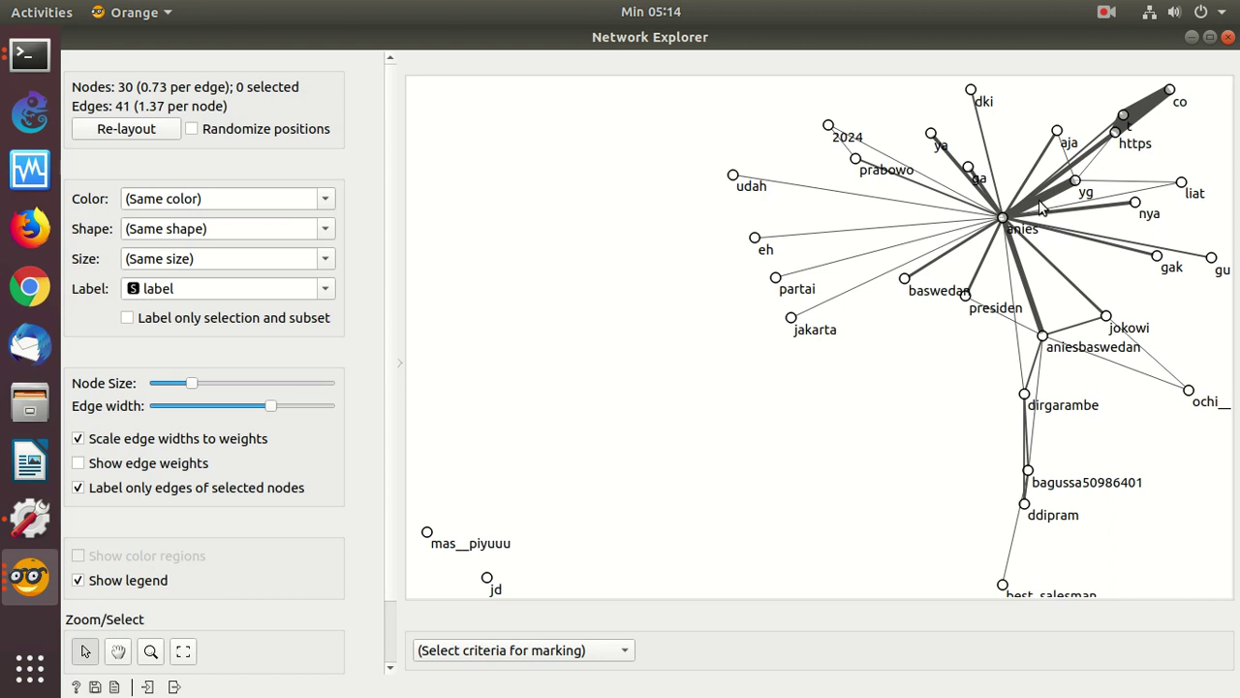
pyautogui.click(1191, 37)
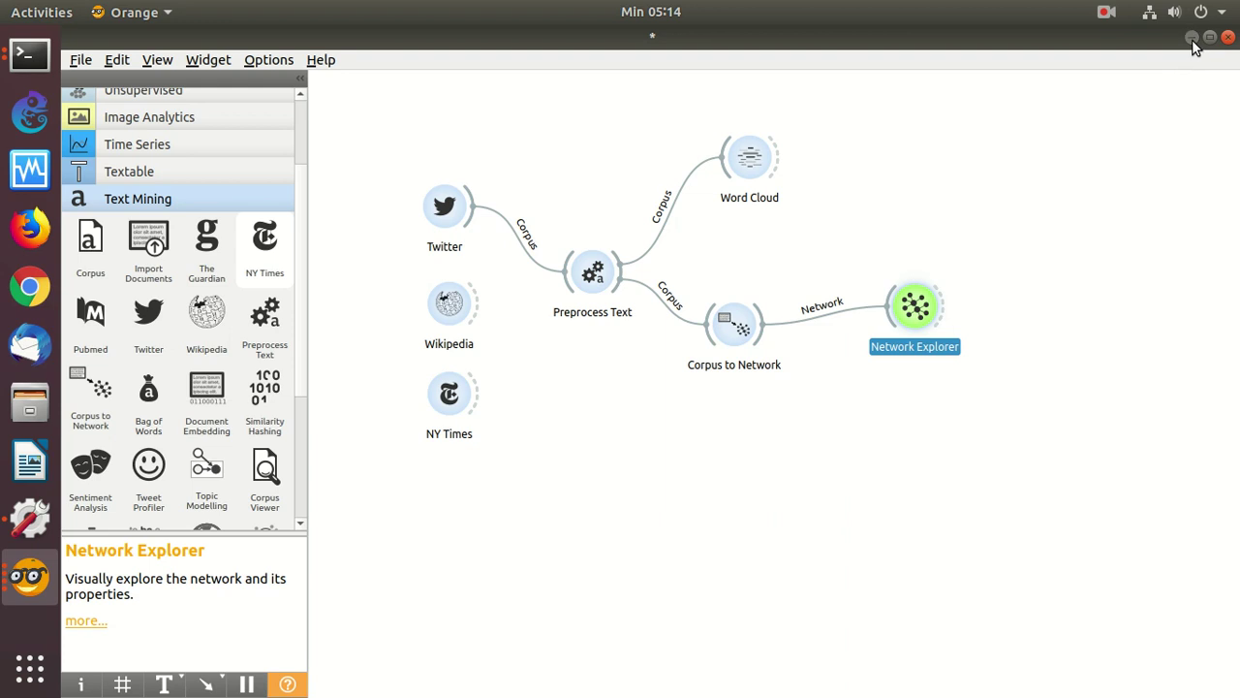
pyautogui.click(1190, 37)
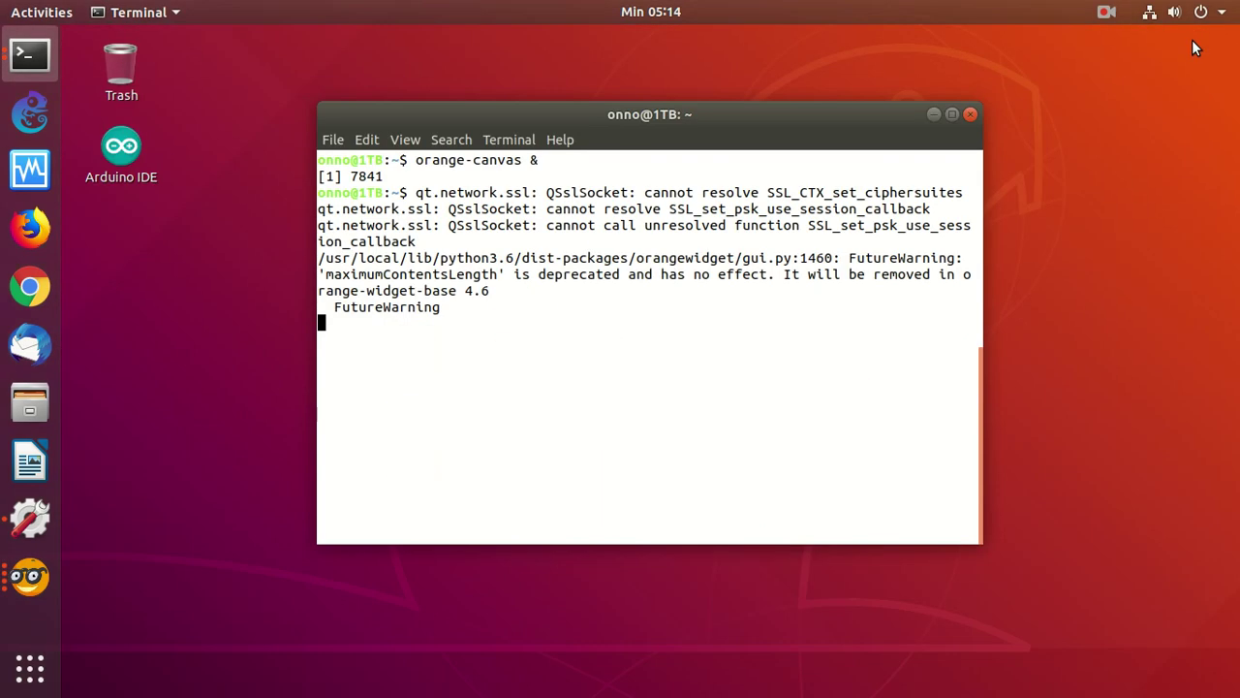
pyautogui.click(1104, 14)
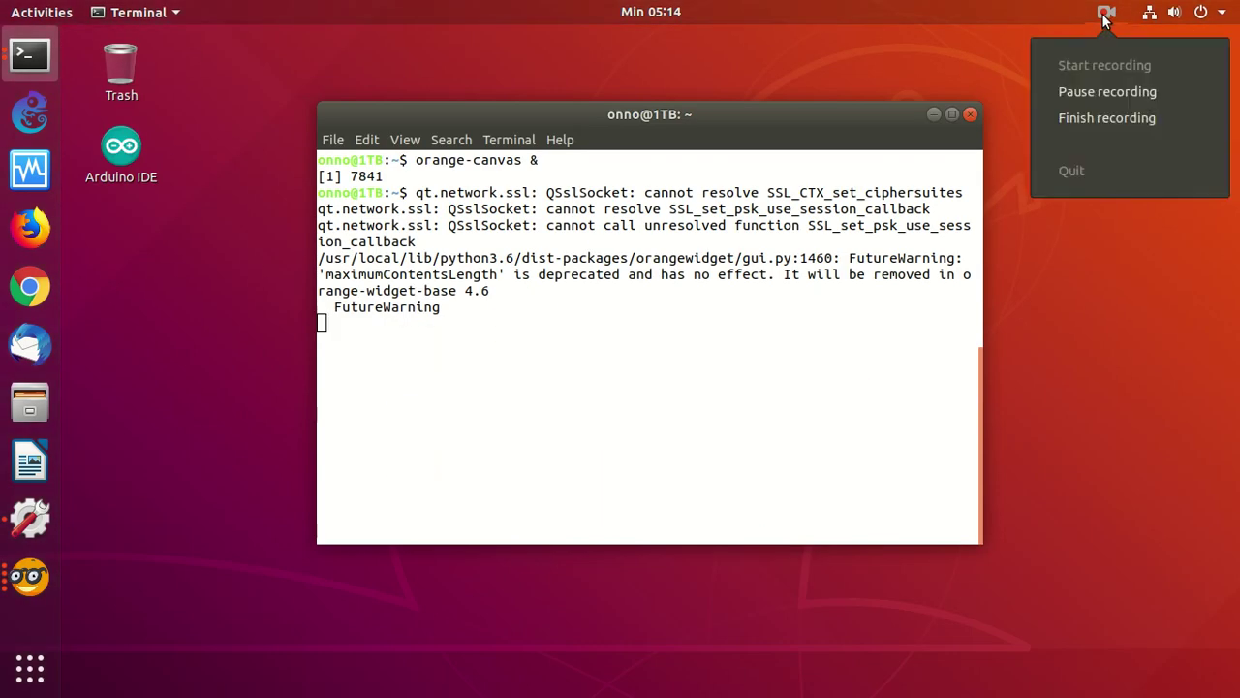